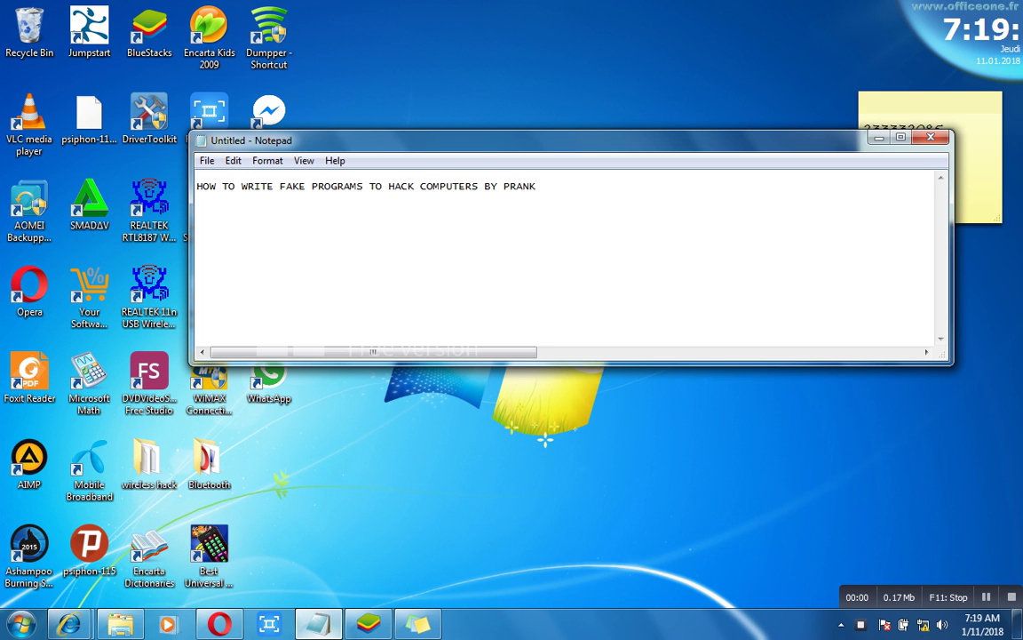
Step: Replace the Notepad text with "OPEN NOTE PAD TO ST" and minimise the window
{"action": "key", "text": "ctrl+a"}
{"action": "type", "text": "OP"}
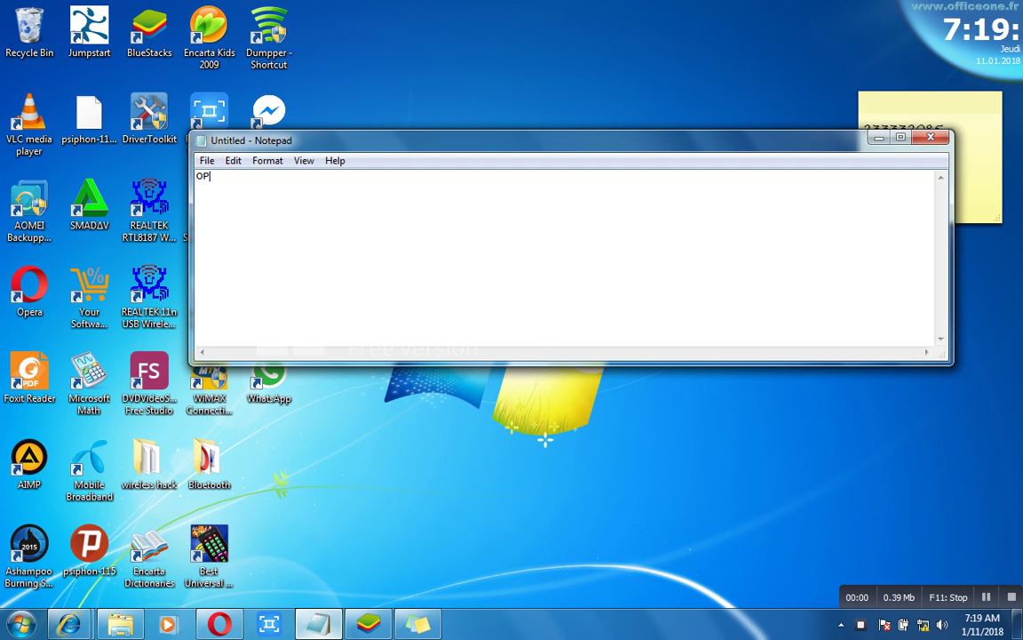
{"action": "type", "text": "EN NOTE PAD TO STart"}
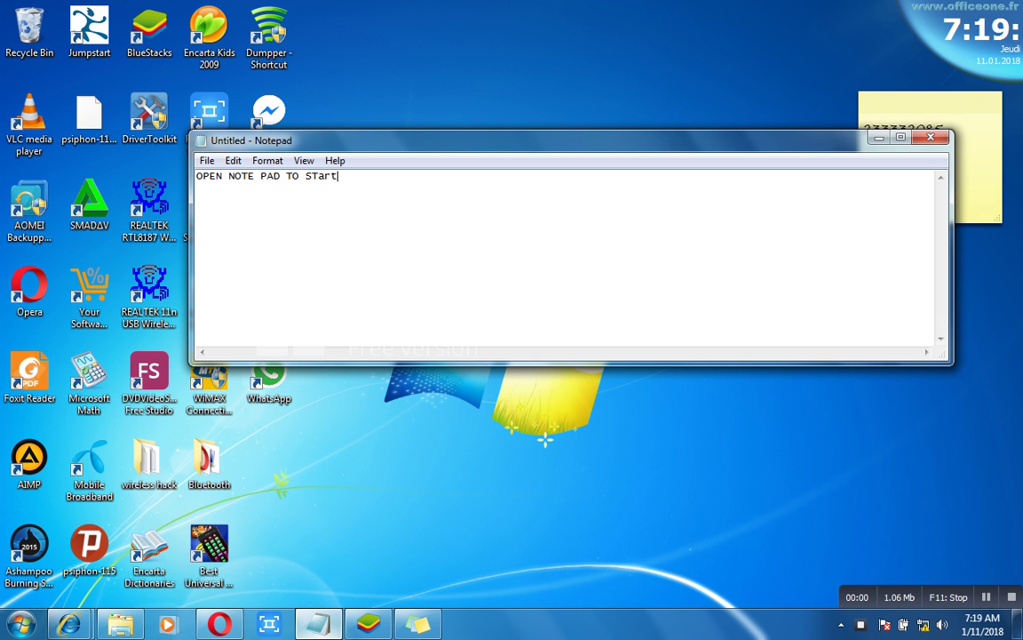
{"action": "key", "text": "BackSpace"}
{"action": "key", "text": "BackSpace"}
{"action": "key", "text": "BackSpace"}
{"action": "left_click", "coordinate": [879, 136]}
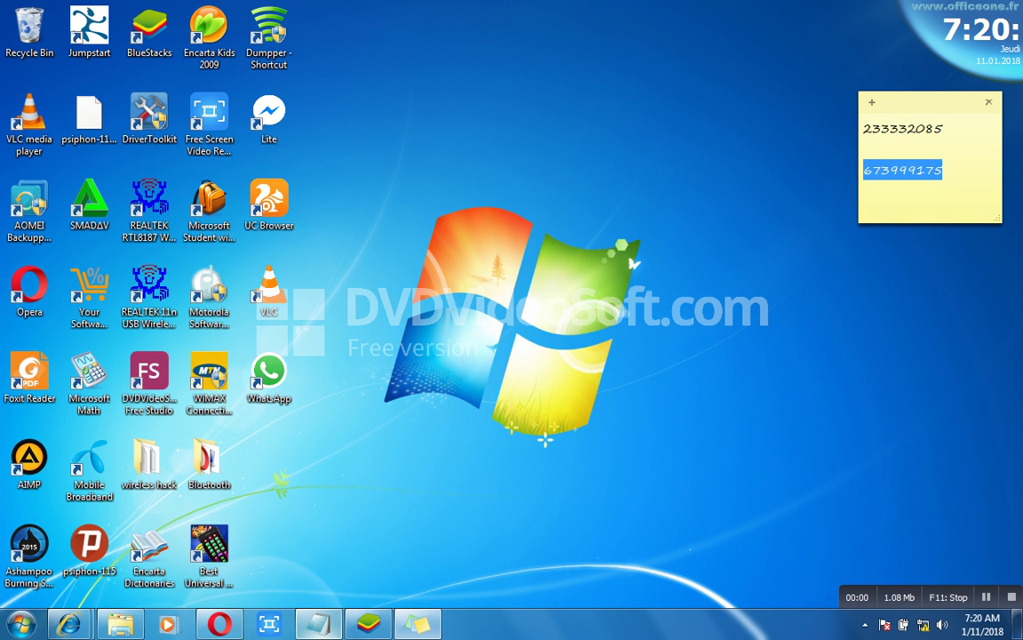
{"action": "left_click", "coordinate": [21, 624]}
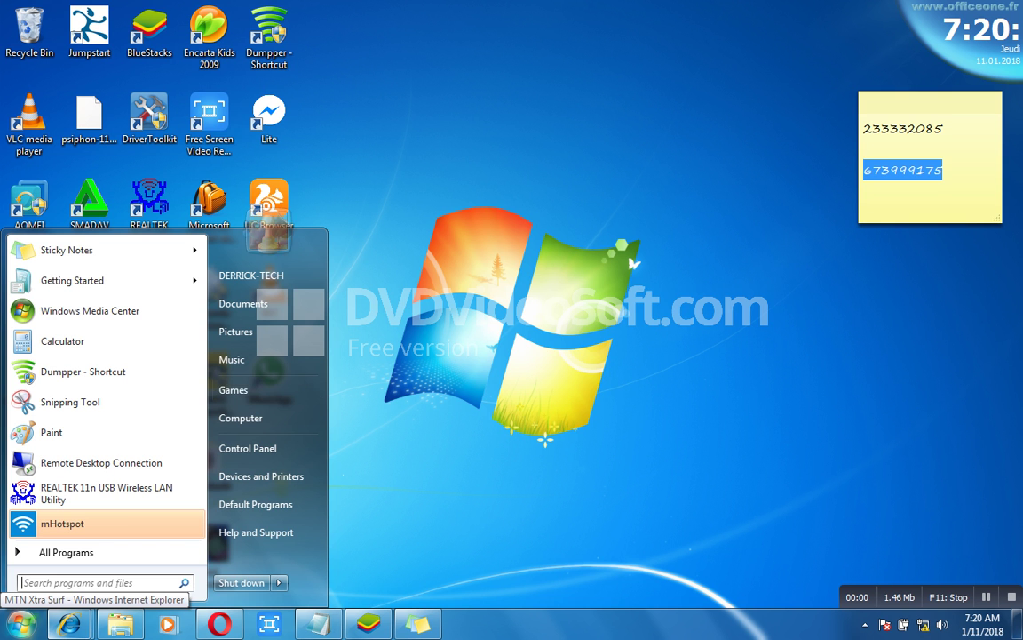
{"action": "left_click", "coordinate": [318, 623]}
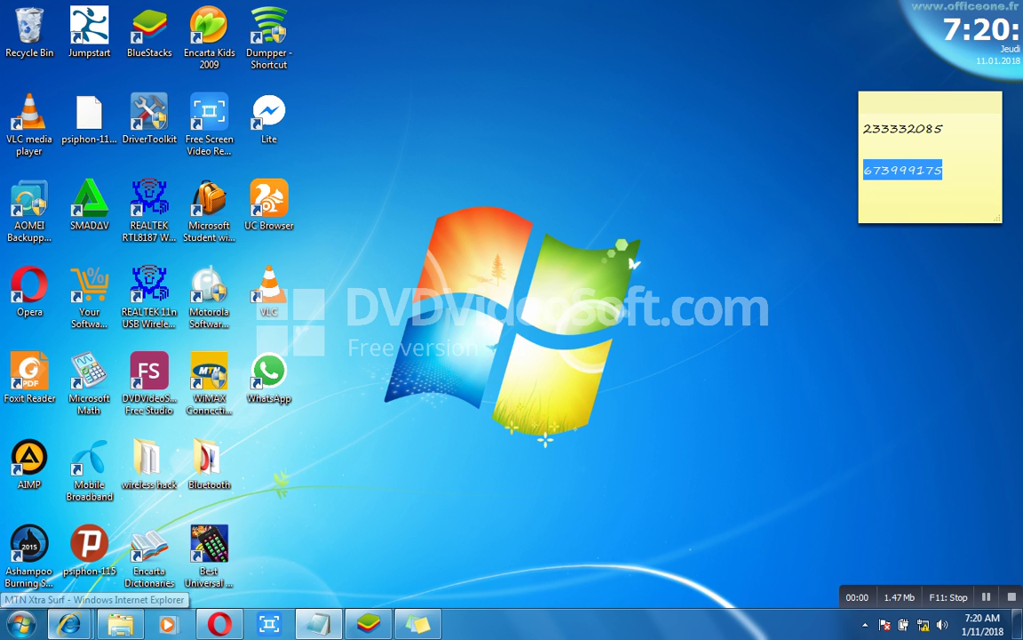
Step: Restore the Notepad note, replace its text with "and create a folder of ur own", and minimise it again
{"action": "left_click", "coordinate": [318, 624]}
{"action": "key", "text": "ctrl+a"}
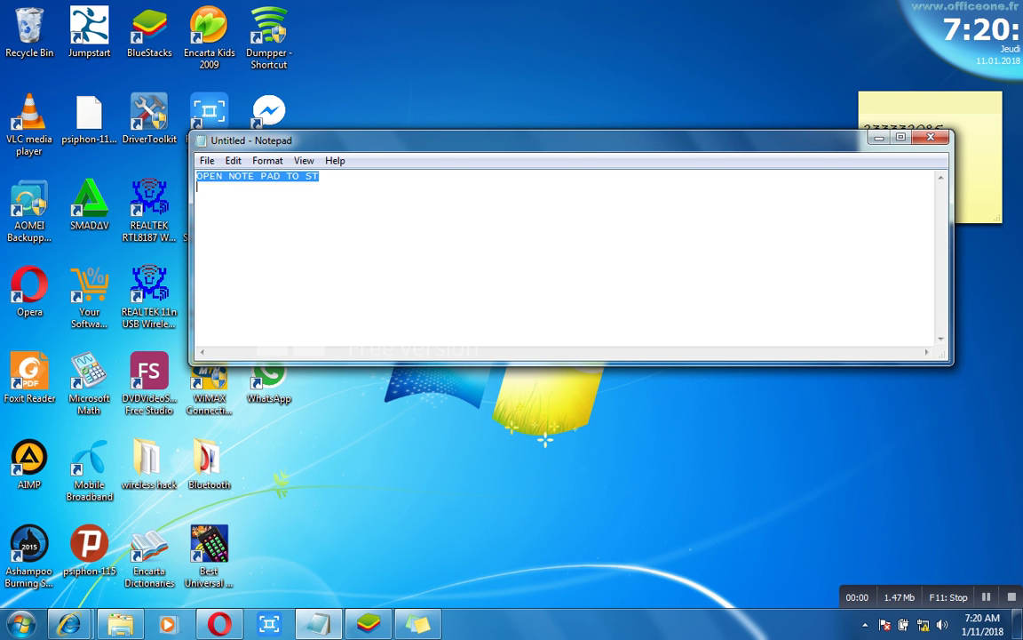
{"action": "type", "text": "and create a fol"}
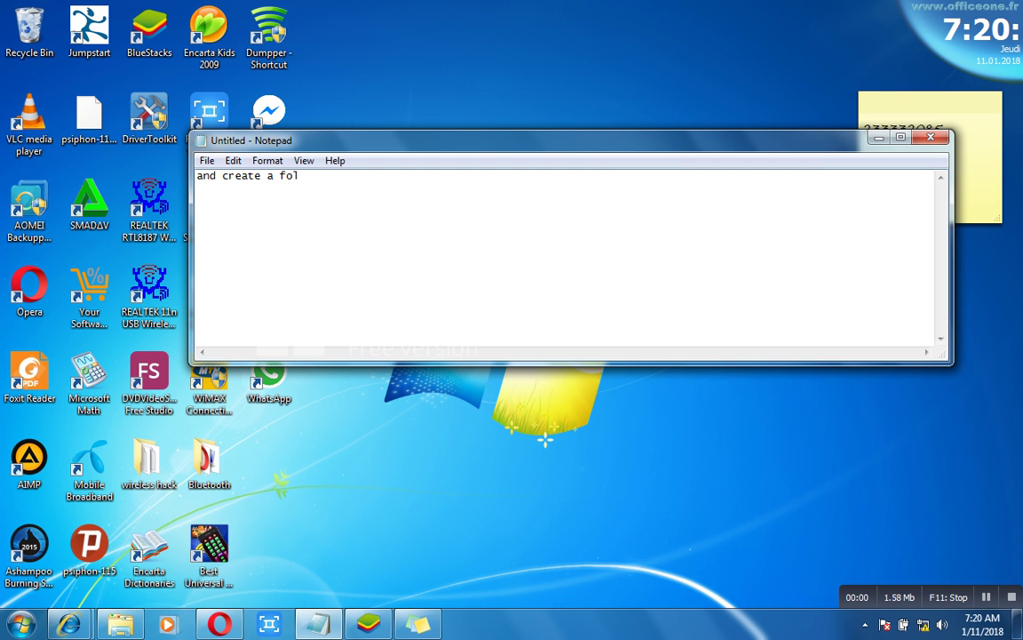
{"action": "type", "text": "der of ur own"}
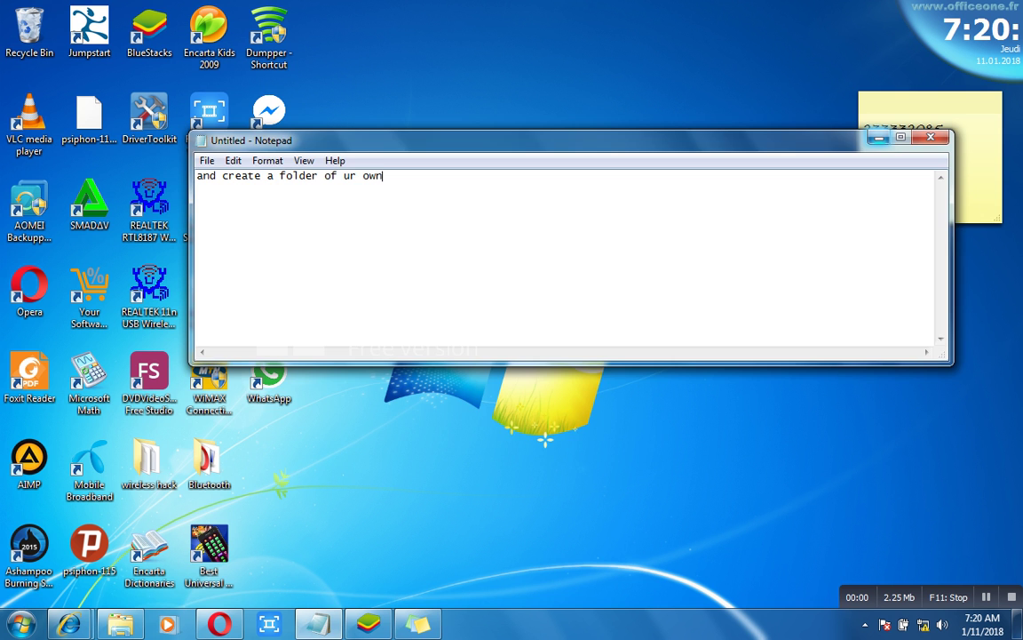
{"action": "left_click", "coordinate": [878, 137]}
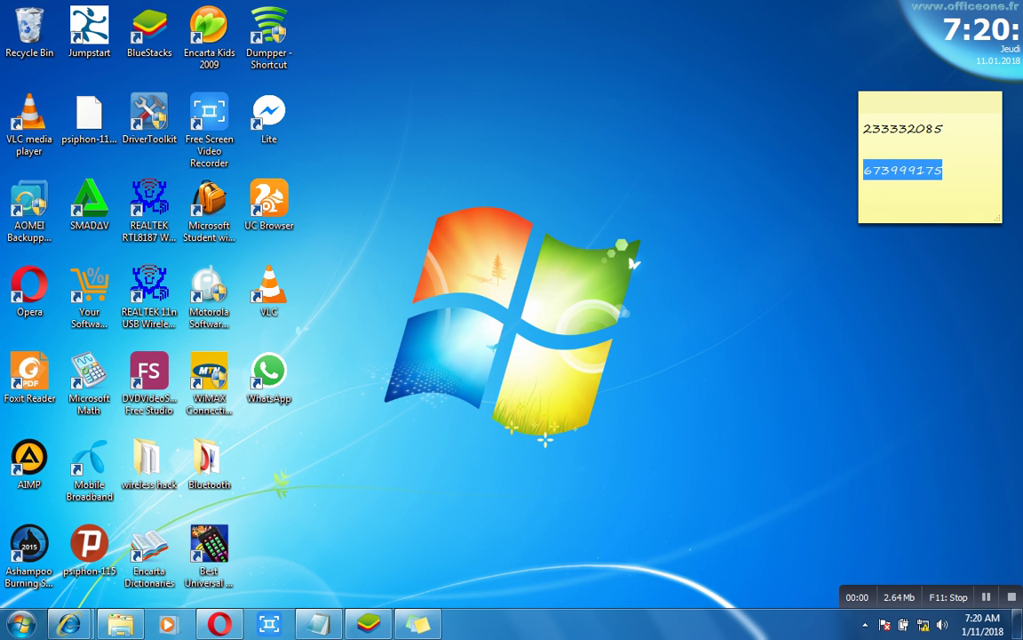
Step: Create a new folder on the desktop named "encarta 2019"
{"action": "right_click", "coordinate": [530, 189]}
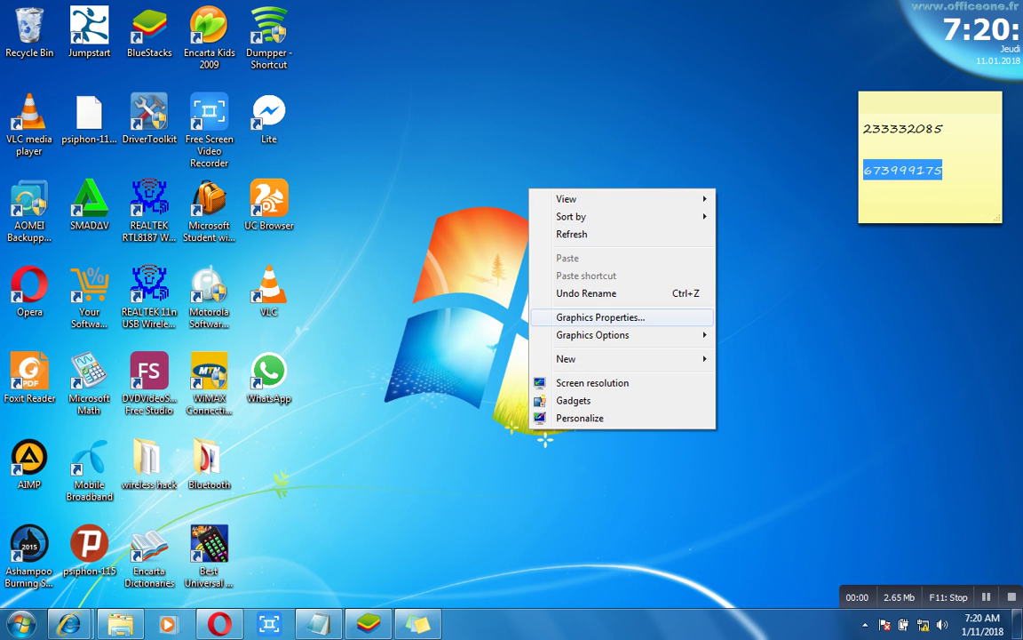
{"action": "mouse_move", "coordinate": [621, 358]}
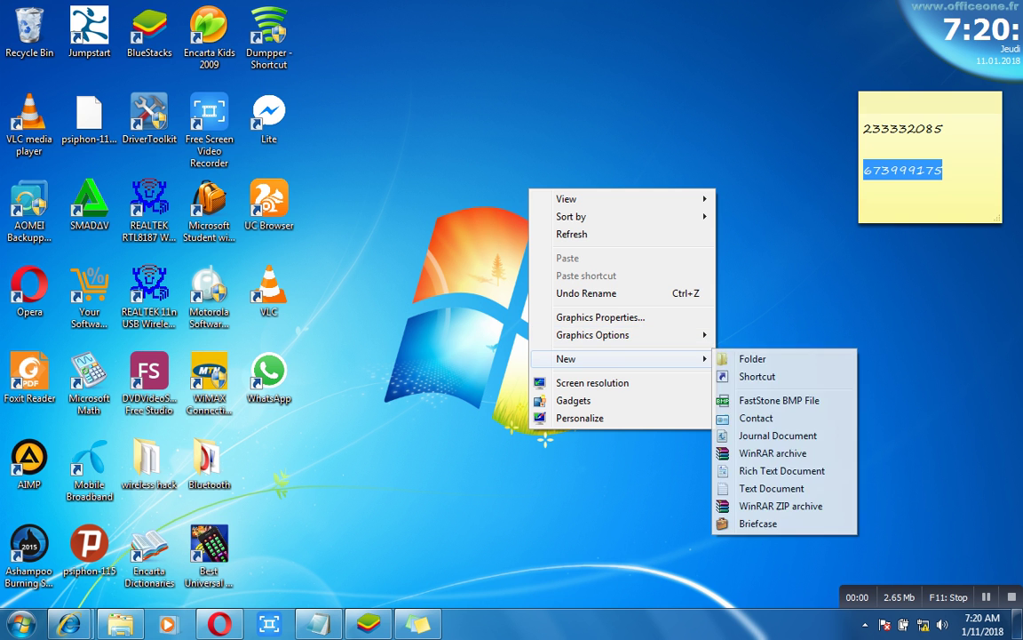
{"action": "key", "text": "Return"}
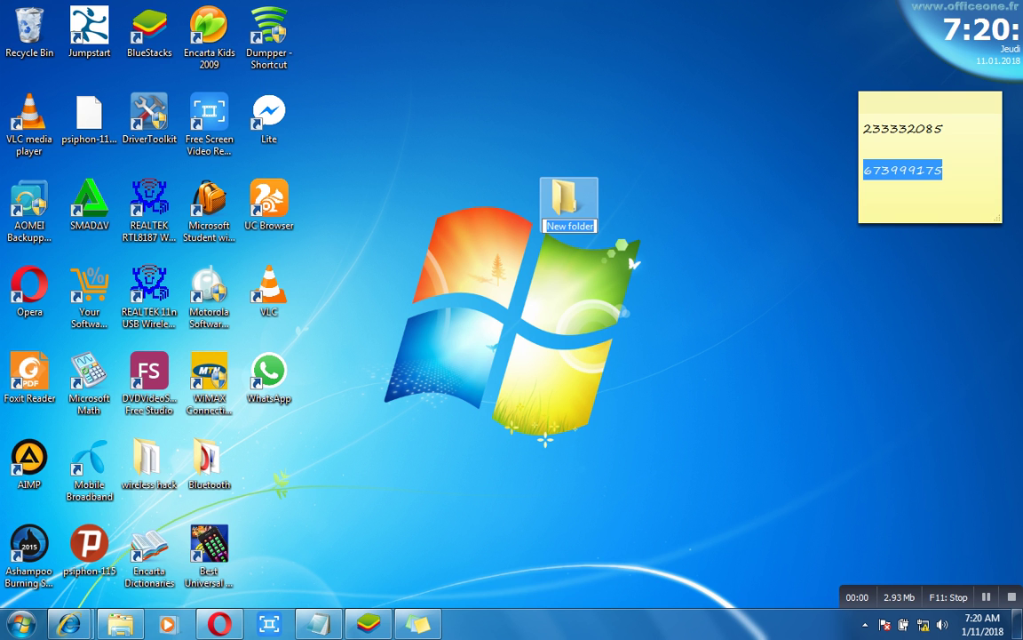
{"action": "type", "text": "enca"}
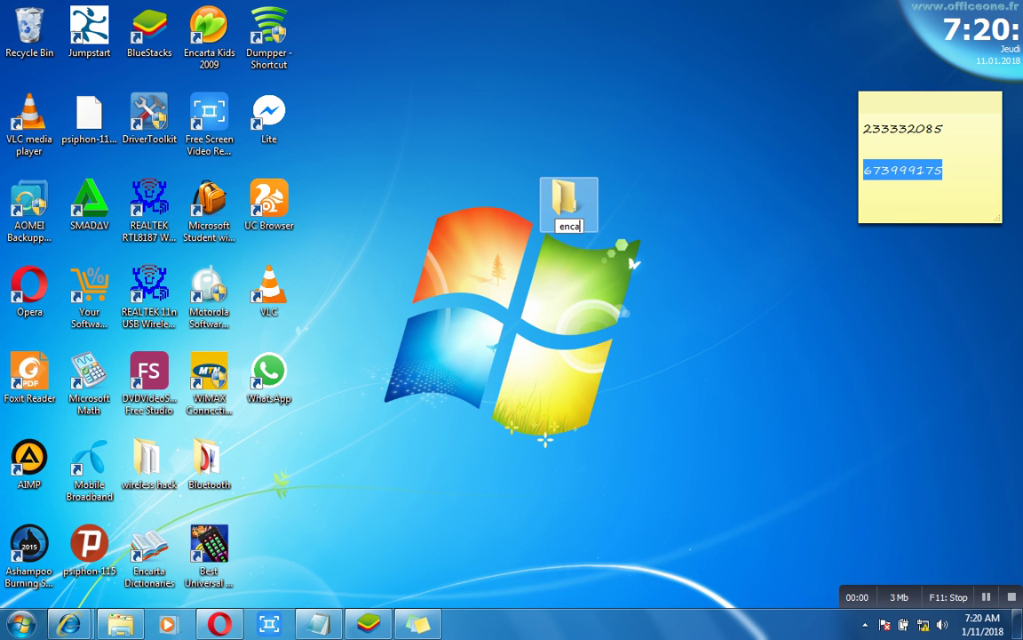
{"action": "type", "text": "rta 20"}
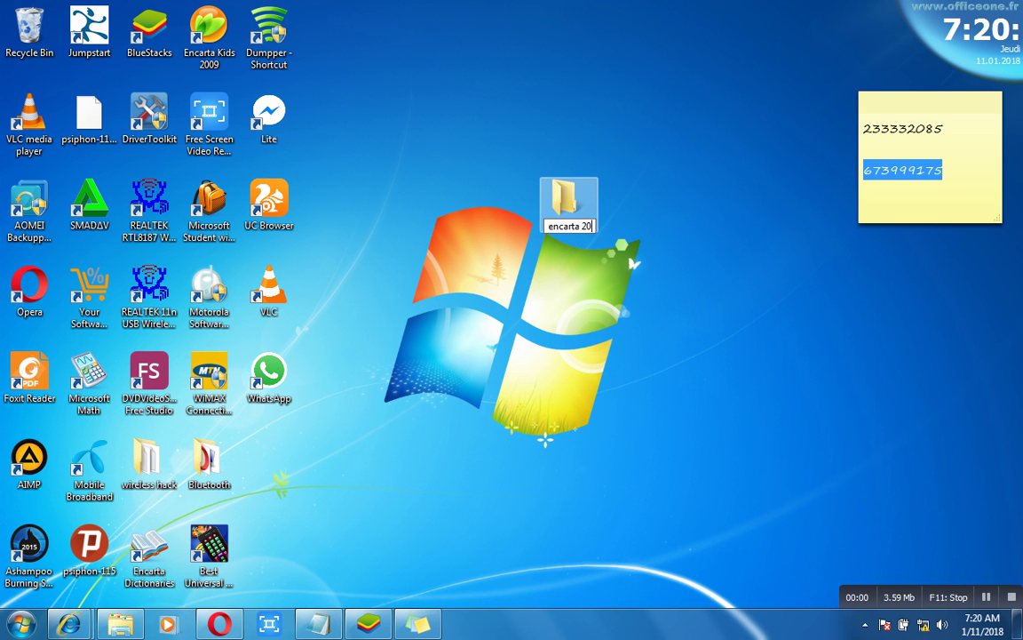
{"action": "type", "text": "19"}
{"action": "key", "text": "Return"}
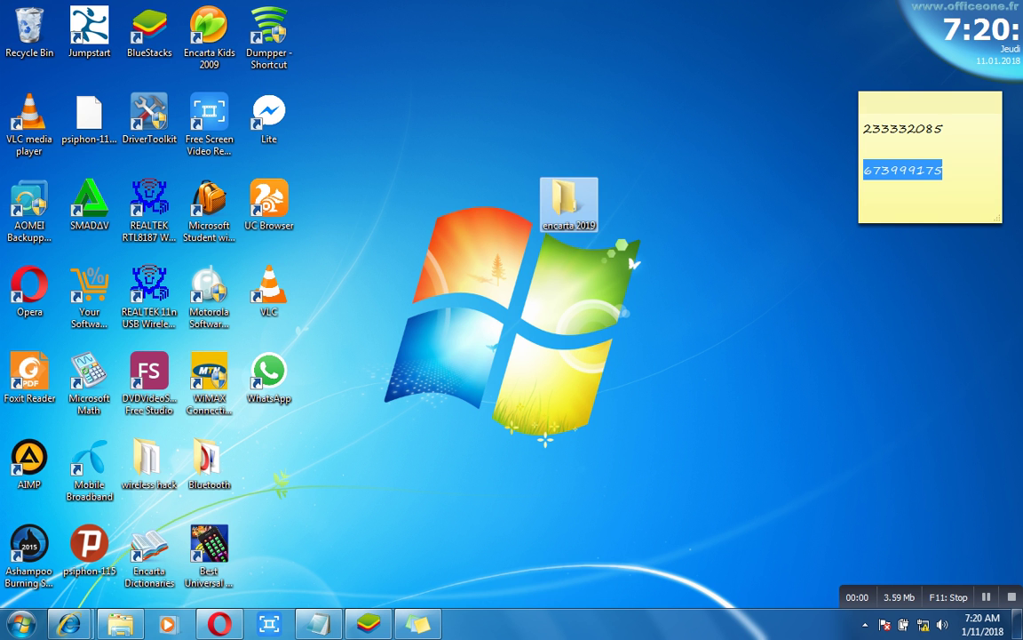
{"action": "left_click", "coordinate": [498, 168]}
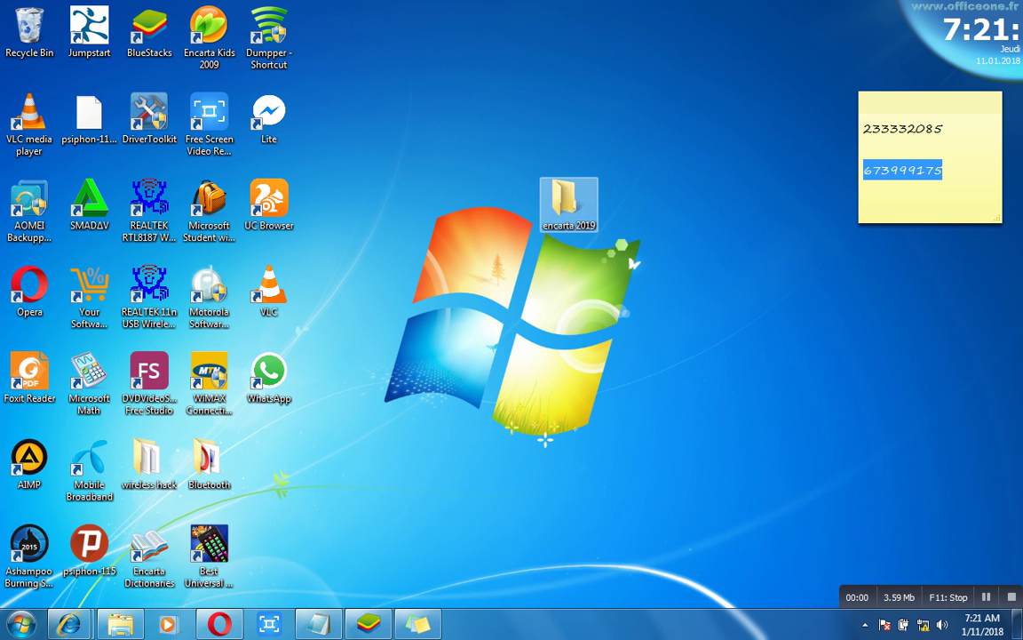
Step: Open the icon customization for the encarta 2019 folder and start browsing for another icon file
{"action": "right_click", "coordinate": [567, 210]}
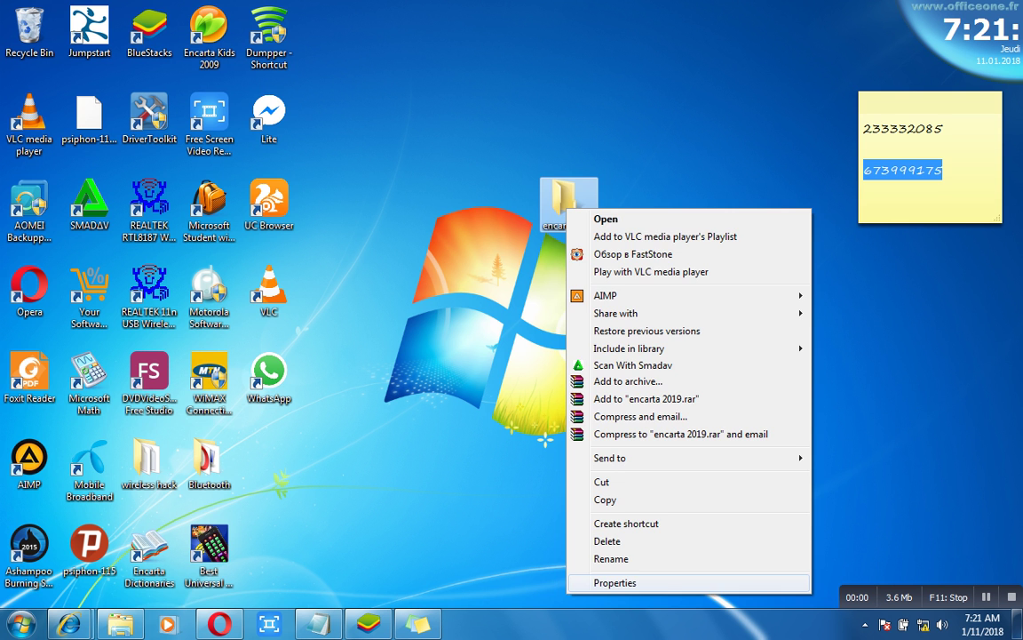
{"action": "left_click", "coordinate": [614, 582]}
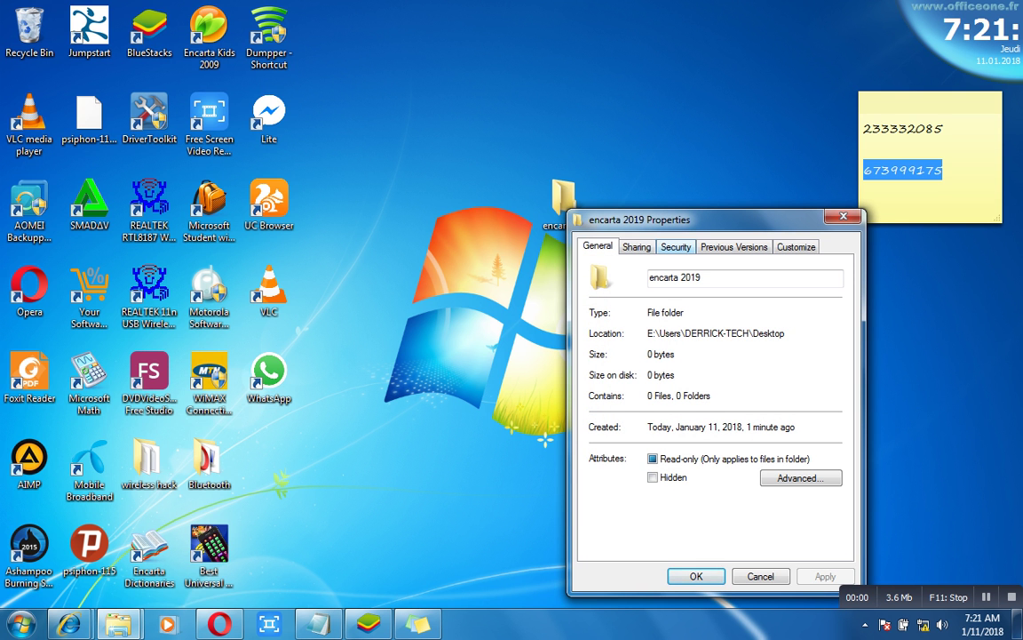
{"action": "left_click", "coordinate": [796, 246]}
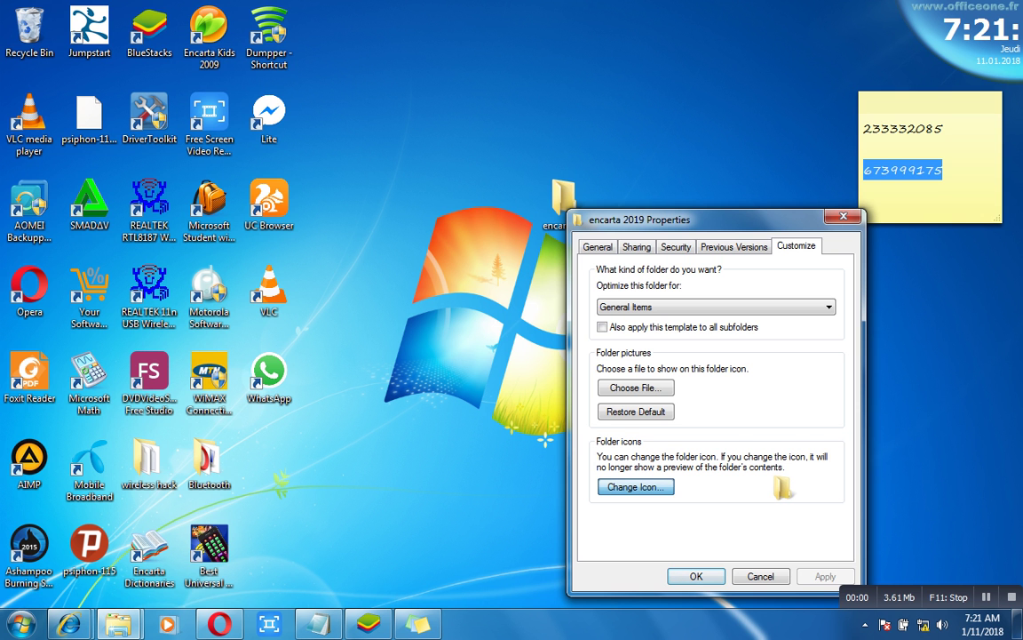
{"action": "left_click", "coordinate": [636, 487]}
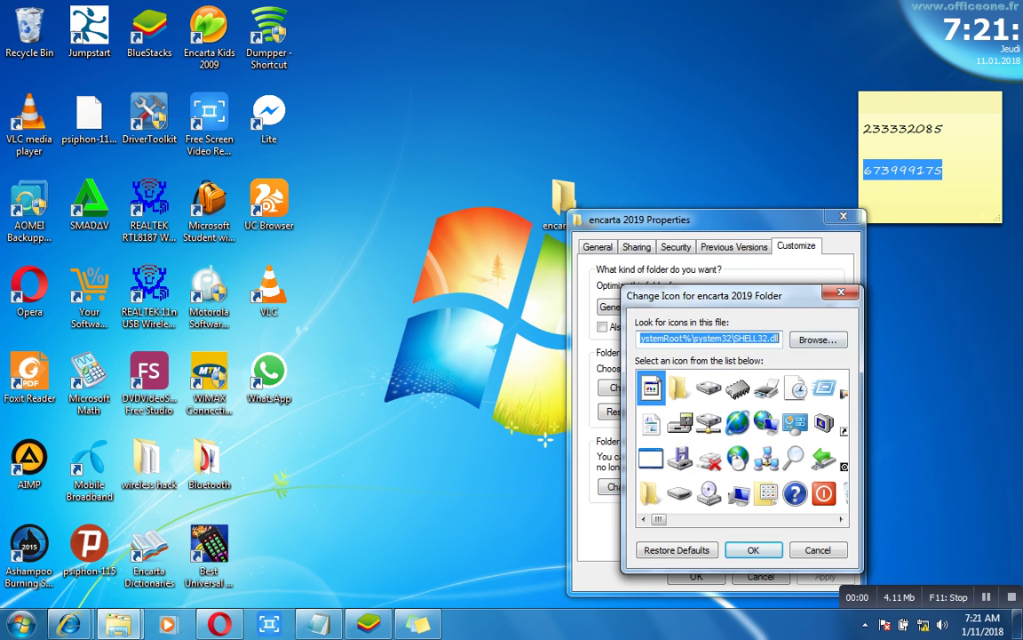
{"action": "left_click", "coordinate": [817, 340]}
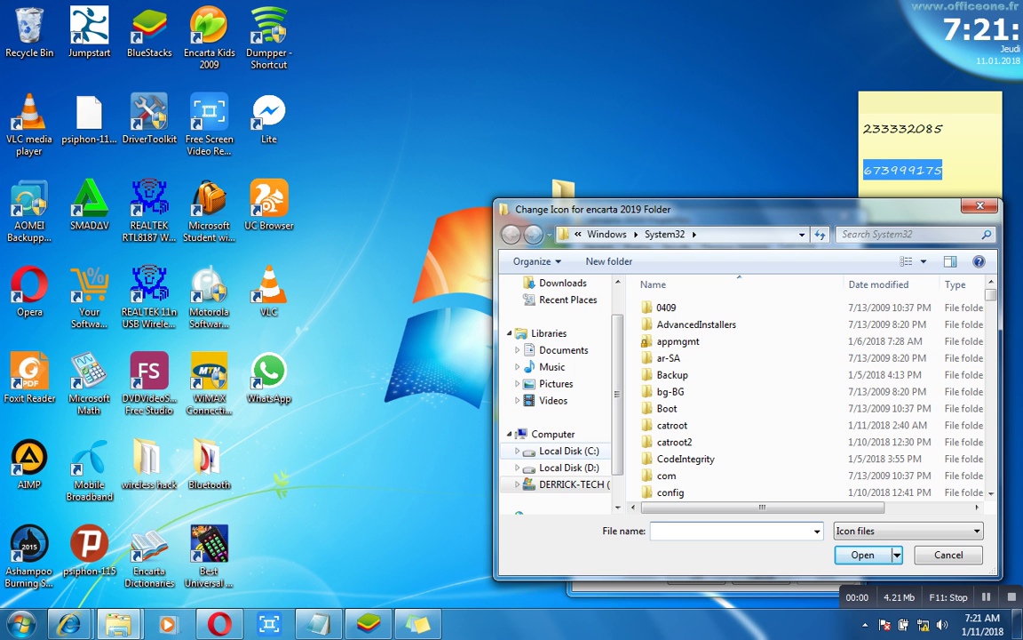
Step: Browse to the Program Files (x86) folder on the E: drive in the icon file browser
{"action": "left_click", "coordinate": [565, 484]}
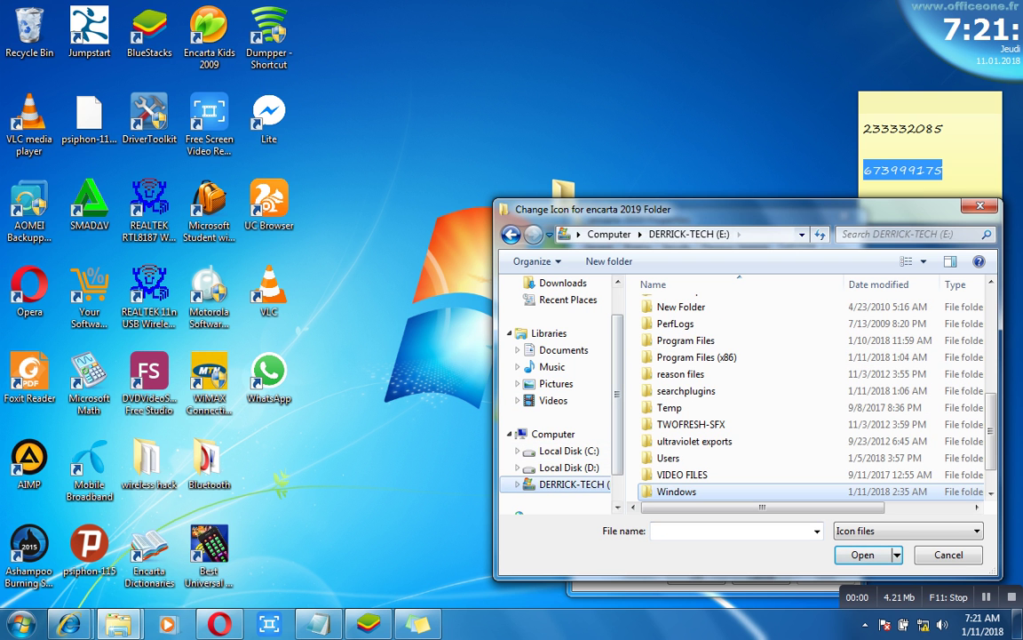
{"action": "left_click_drag", "start_coordinate": [745, 208], "coordinate": [618, 212]}
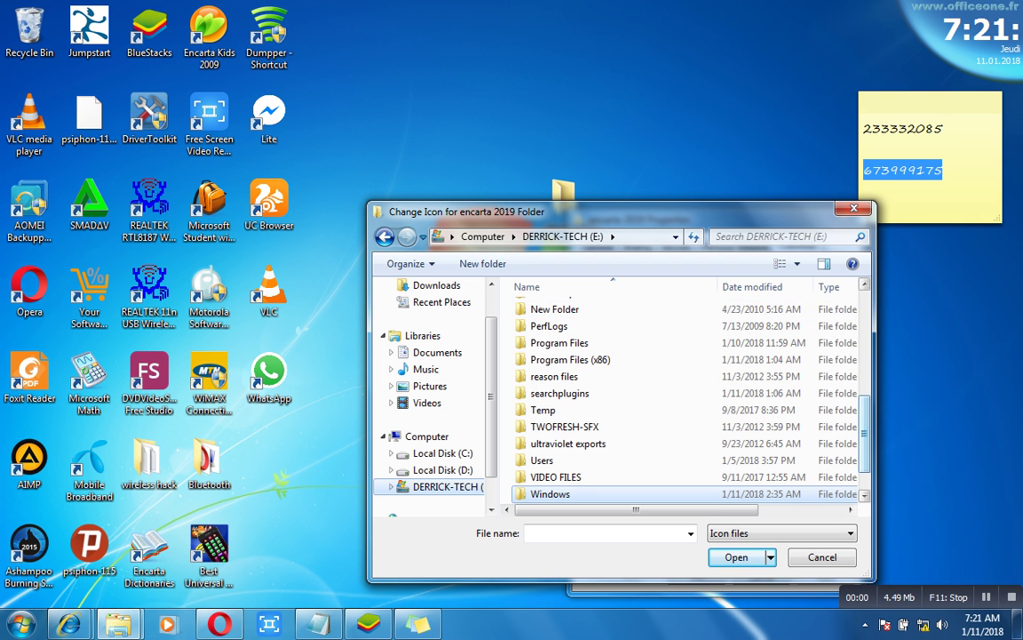
{"action": "left_click_drag", "start_coordinate": [863, 416], "coordinate": [863, 419]}
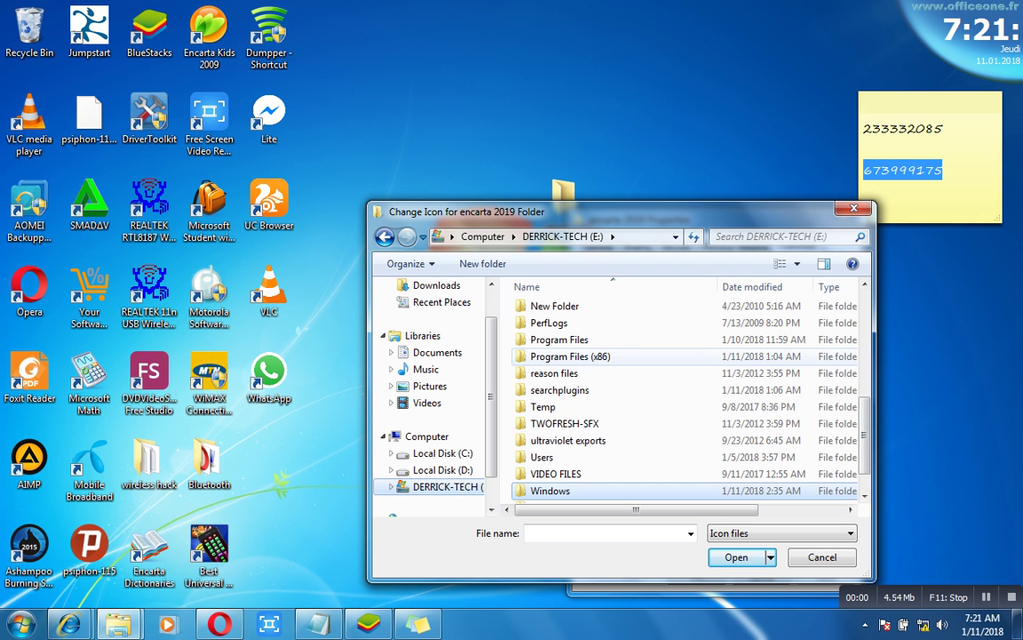
{"action": "left_click", "coordinate": [570, 356]}
{"action": "double_click", "coordinate": [568, 356]}
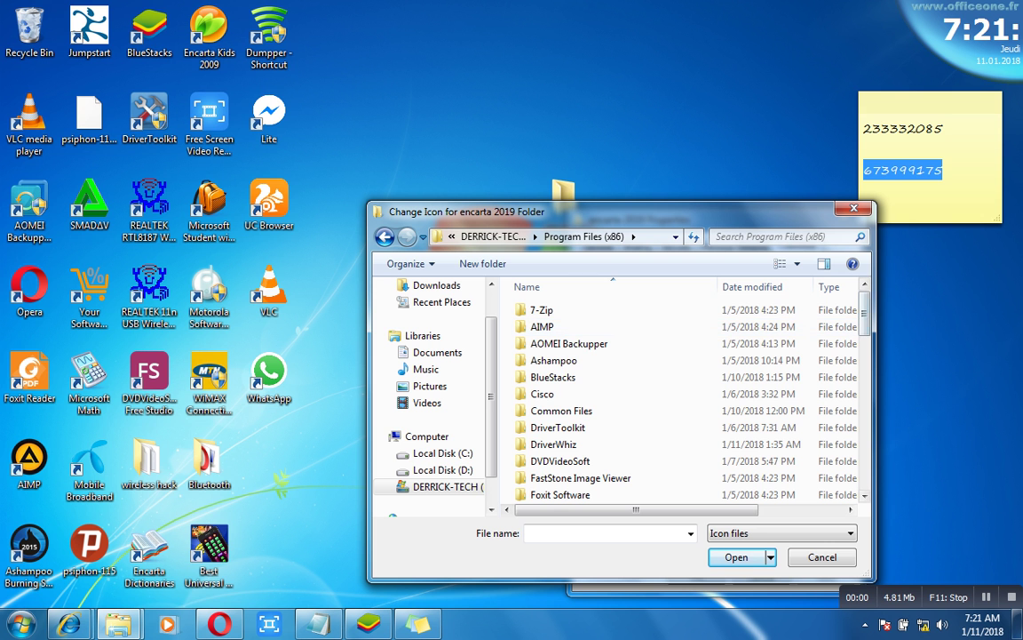
Step: Open the Encarta Kids 2009 folder inside Microsoft Student
{"action": "scroll", "coordinate": [693, 313], "scroll_direction": "down", "scroll_amount": 3}
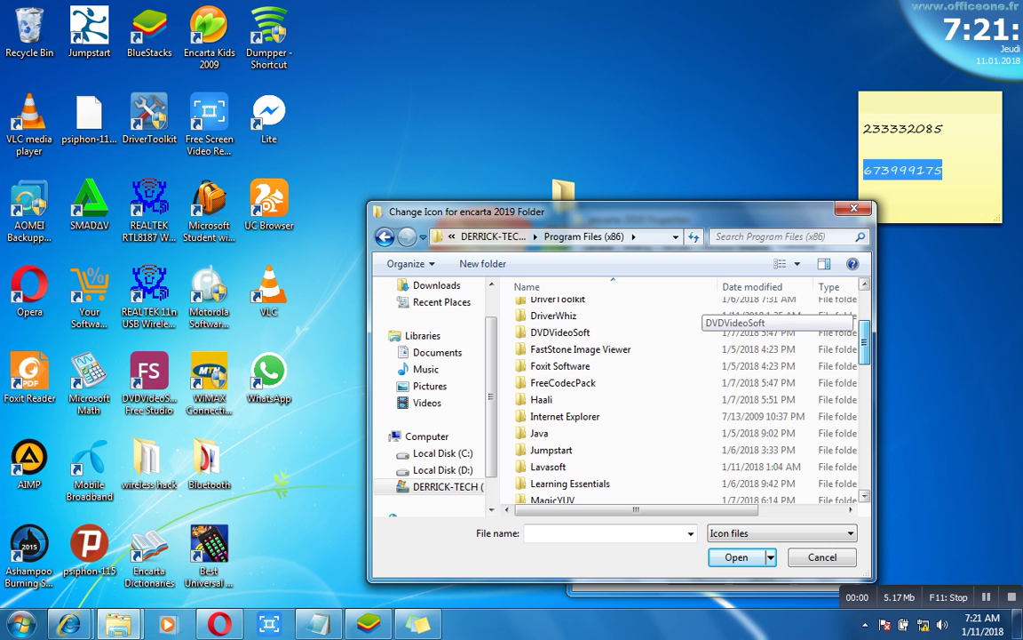
{"action": "scroll", "coordinate": [693, 315], "scroll_direction": "down", "scroll_amount": 4}
{"action": "left_click_drag", "start_coordinate": [863, 375], "coordinate": [864, 379]}
{"action": "scroll", "coordinate": [693, 373], "scroll_direction": "up", "scroll_amount": 1}
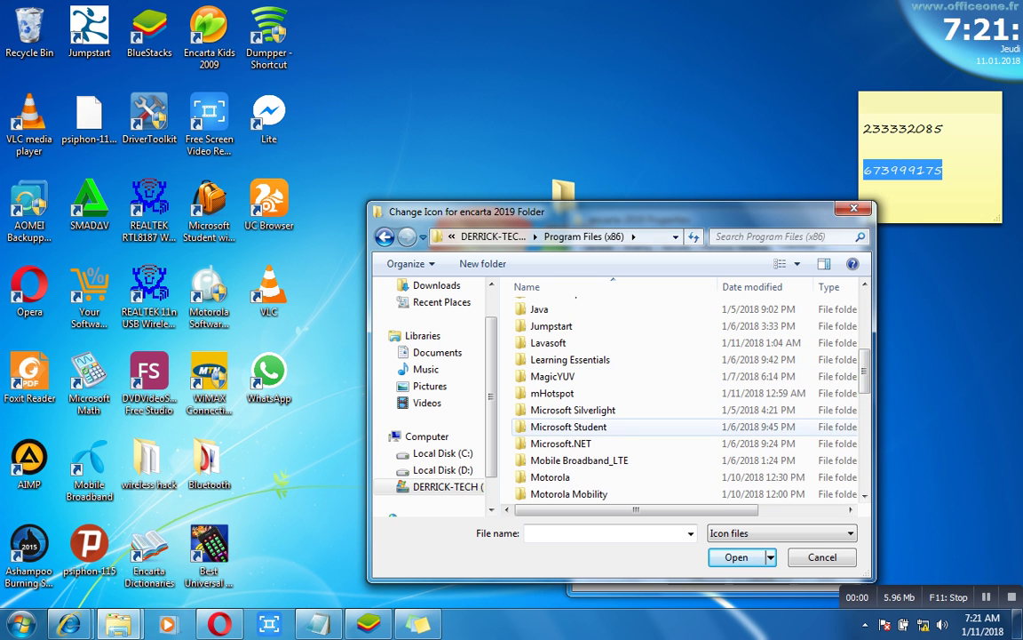
{"action": "double_click", "coordinate": [569, 427]}
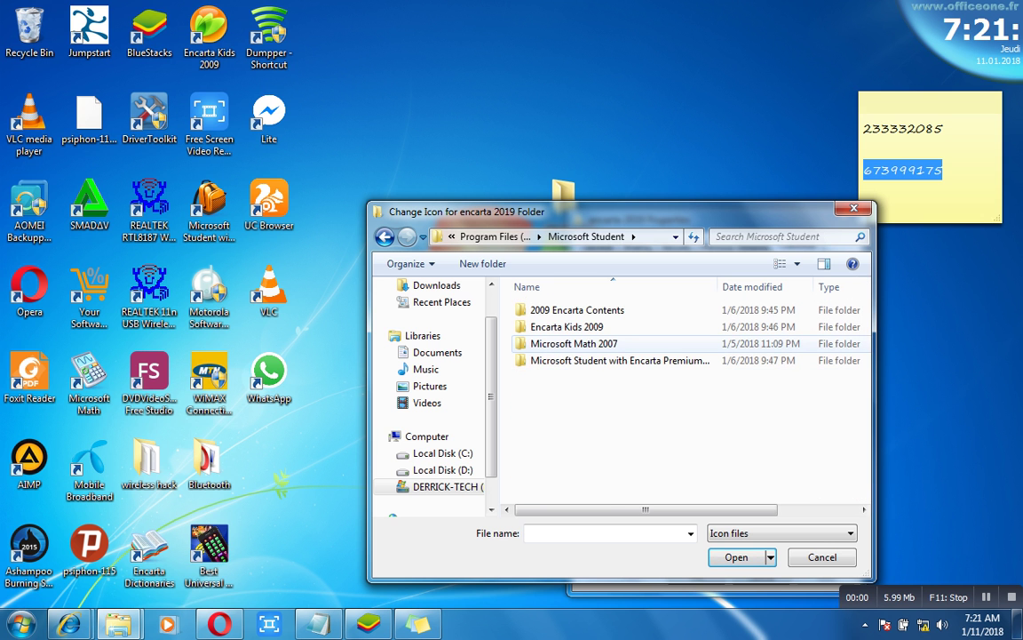
{"action": "double_click", "coordinate": [567, 326]}
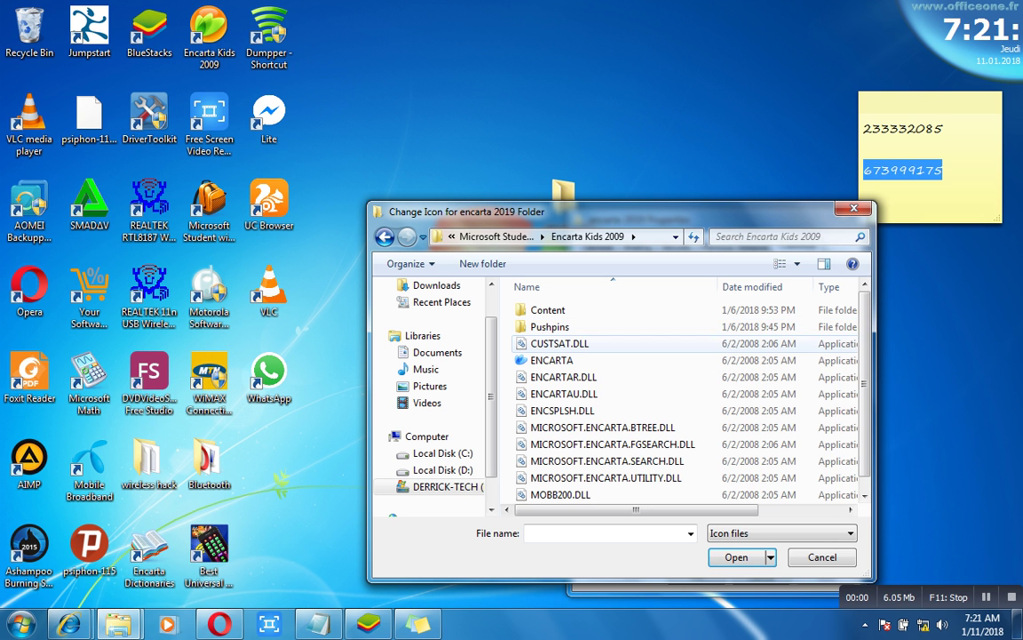
Step: Load the icons from the ENCARTA application file in the Encarta Kids 2009 folder
{"action": "scroll", "coordinate": [604, 400], "scroll_direction": "down", "scroll_amount": 1}
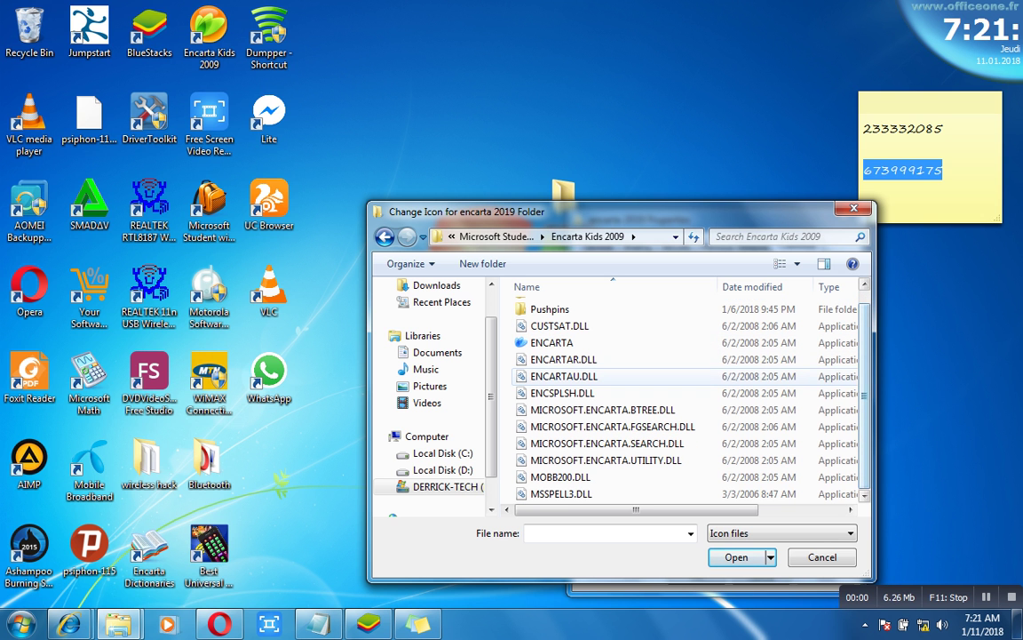
{"action": "left_click", "coordinate": [552, 342]}
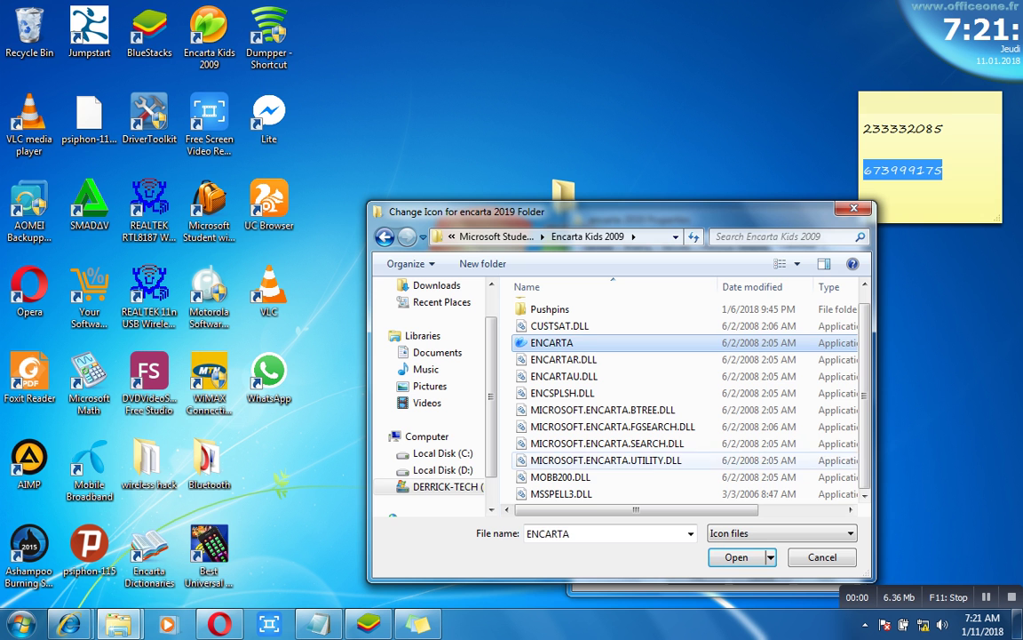
{"action": "key", "text": "Return"}
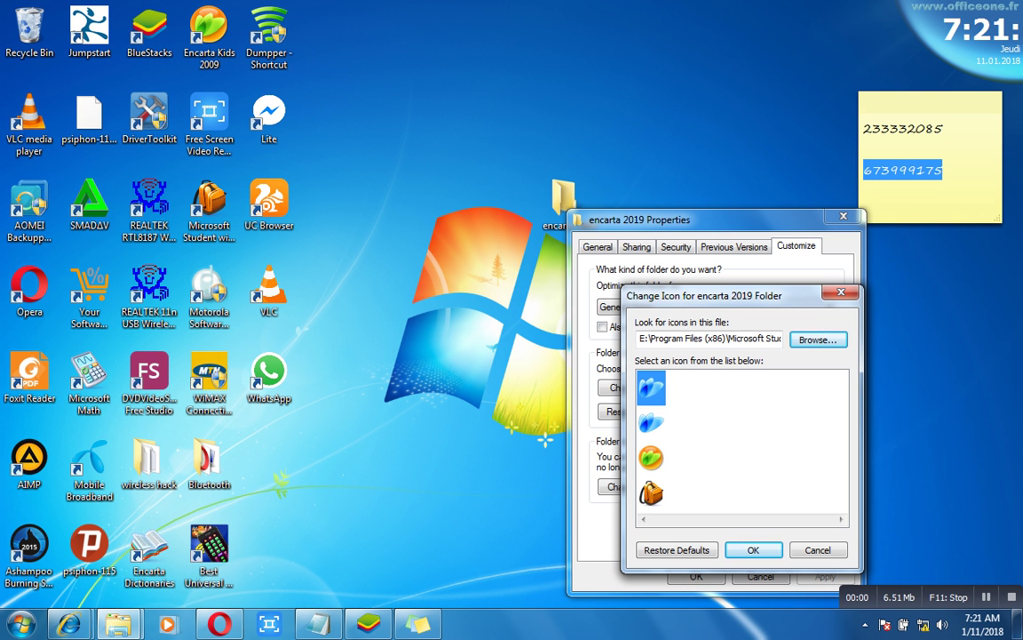
Step: Choose the orange backpack icon for the encarta 2019 folder, apply it and close the folder properties
{"action": "left_click", "coordinate": [651, 493]}
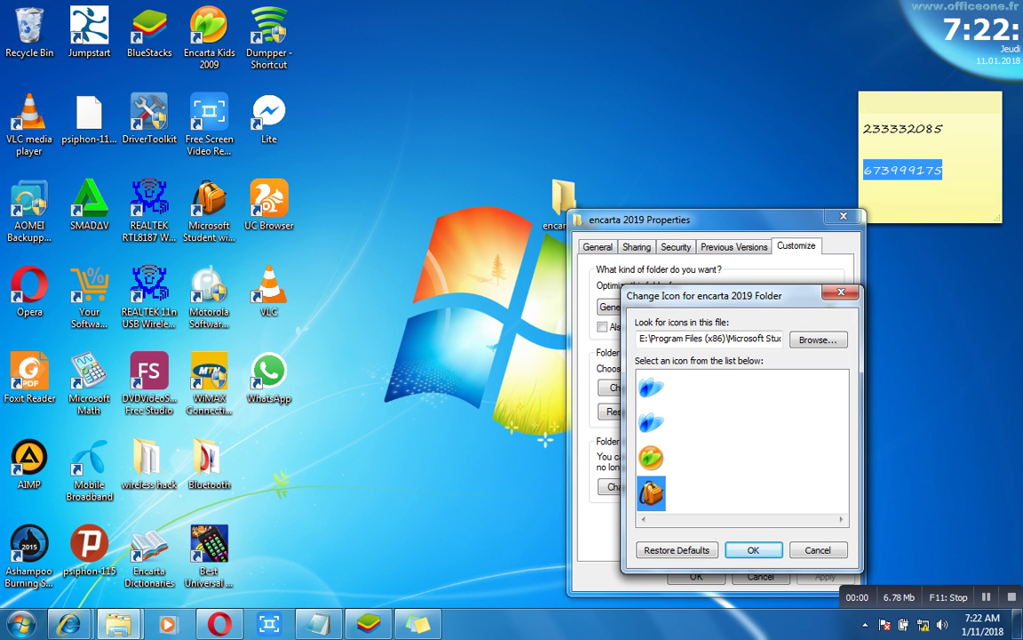
{"action": "left_click", "coordinate": [651, 422]}
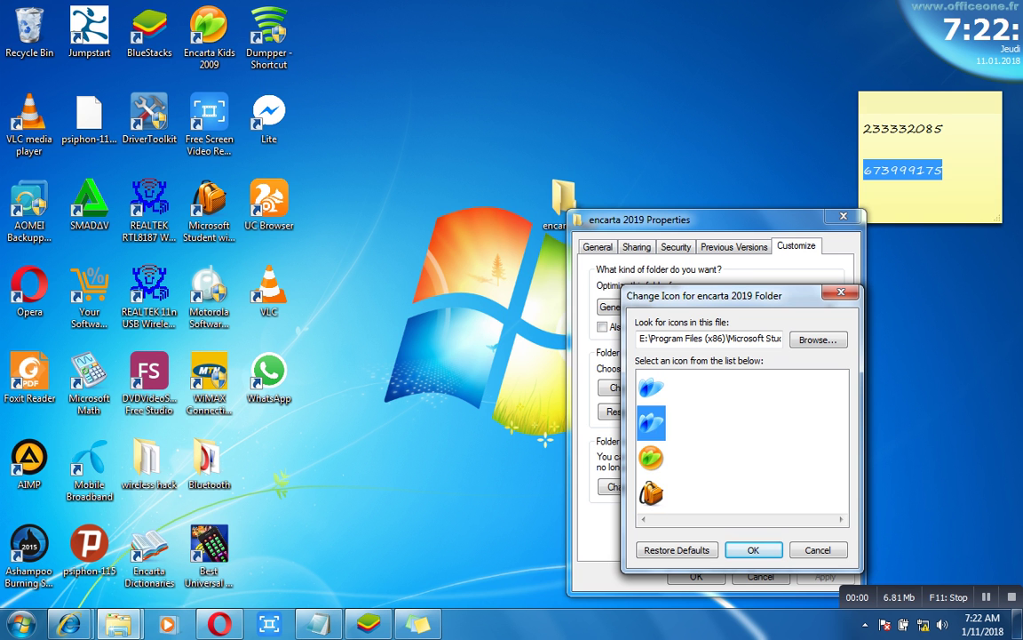
{"action": "left_click", "coordinate": [652, 494]}
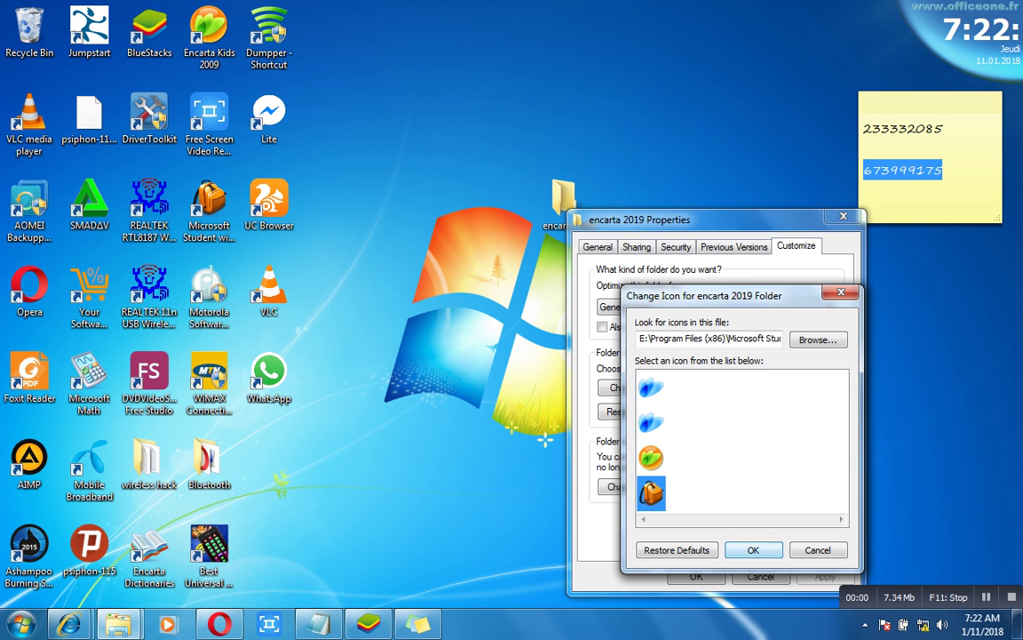
{"action": "key", "text": "Return"}
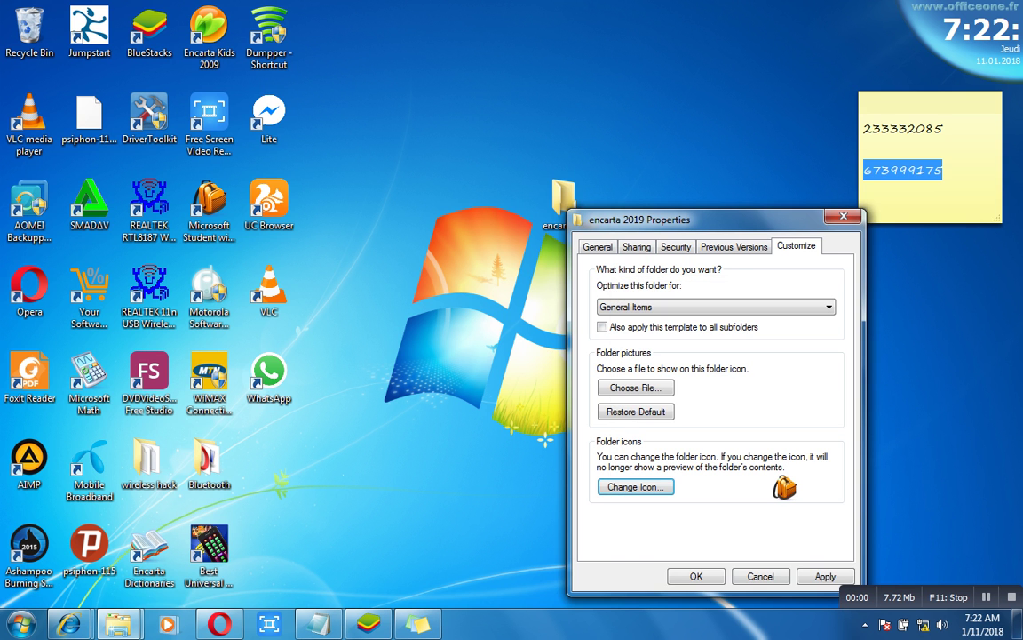
{"action": "left_click", "coordinate": [825, 576]}
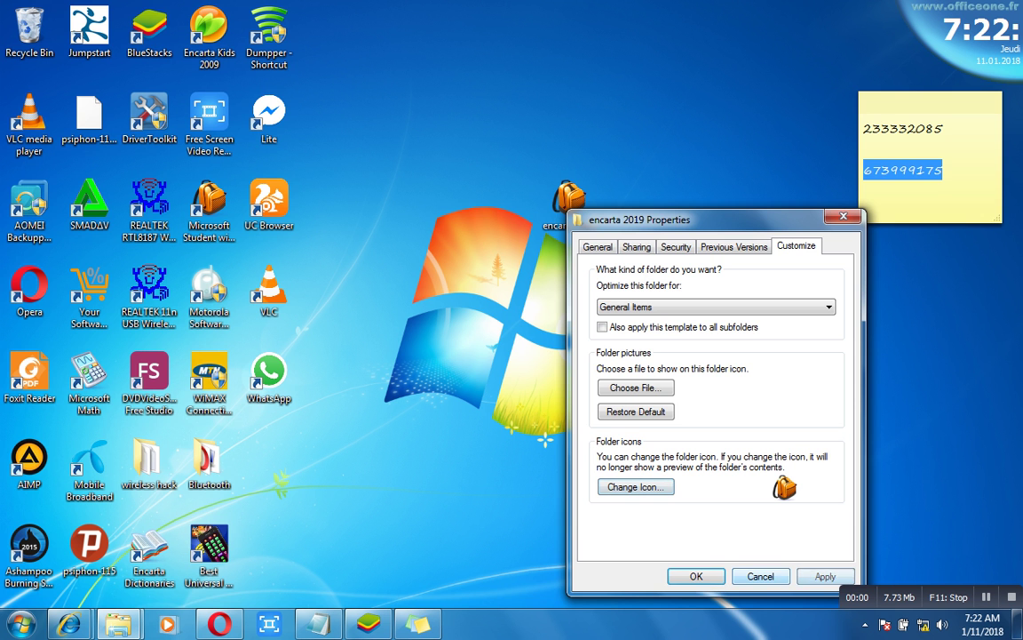
{"action": "key", "text": "Return"}
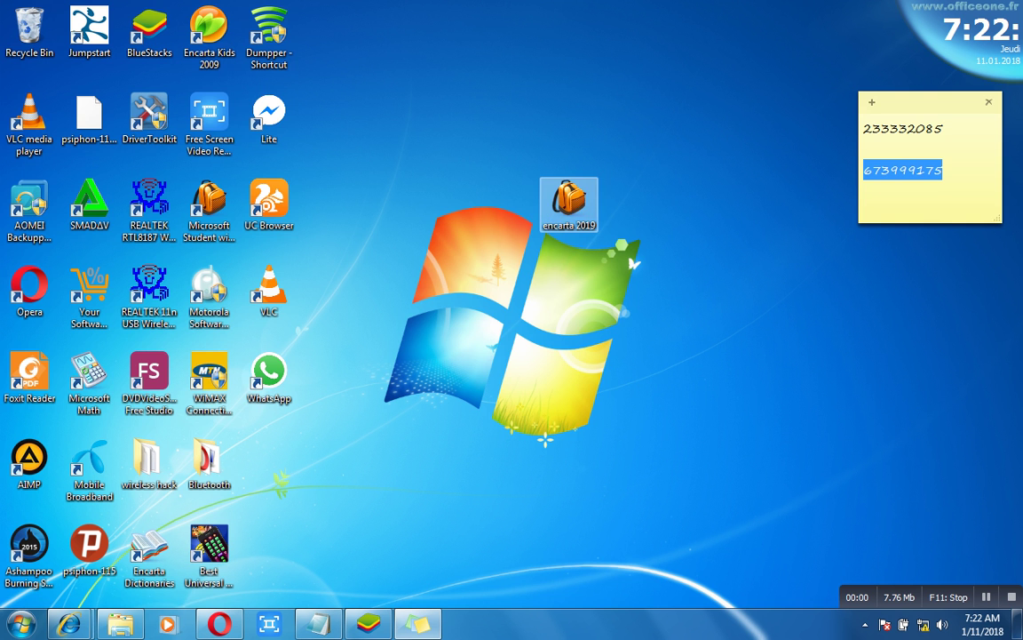
Step: Open the encarta 2019 folder and create a text document inside it, keeping the default name New Text Document
{"action": "double_click", "coordinate": [569, 204]}
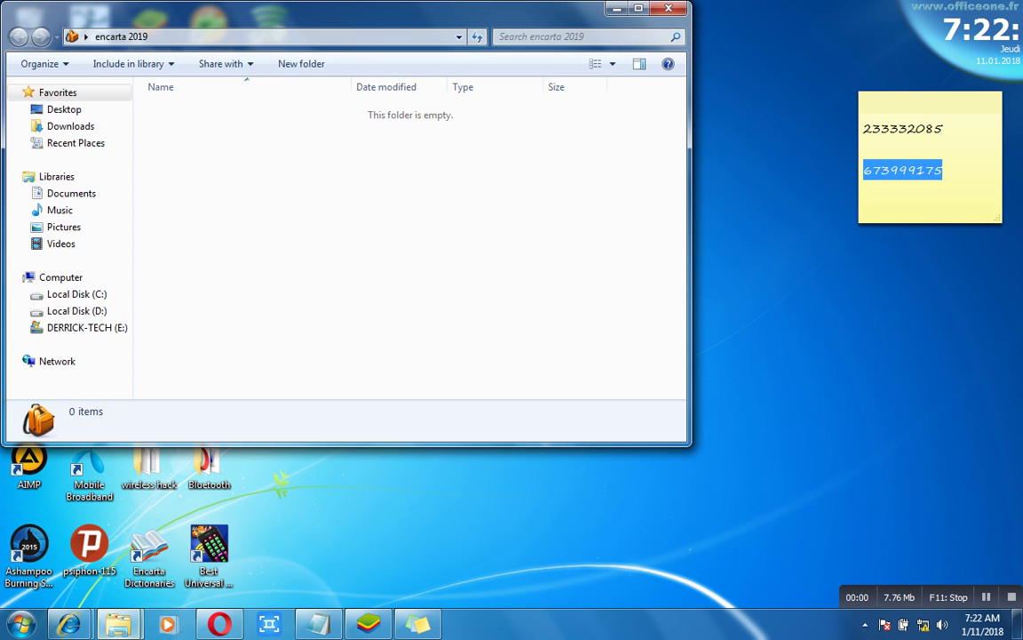
{"action": "left_click_drag", "start_coordinate": [355, 14], "coordinate": [533, 74]}
{"action": "right_click", "coordinate": [392, 238]}
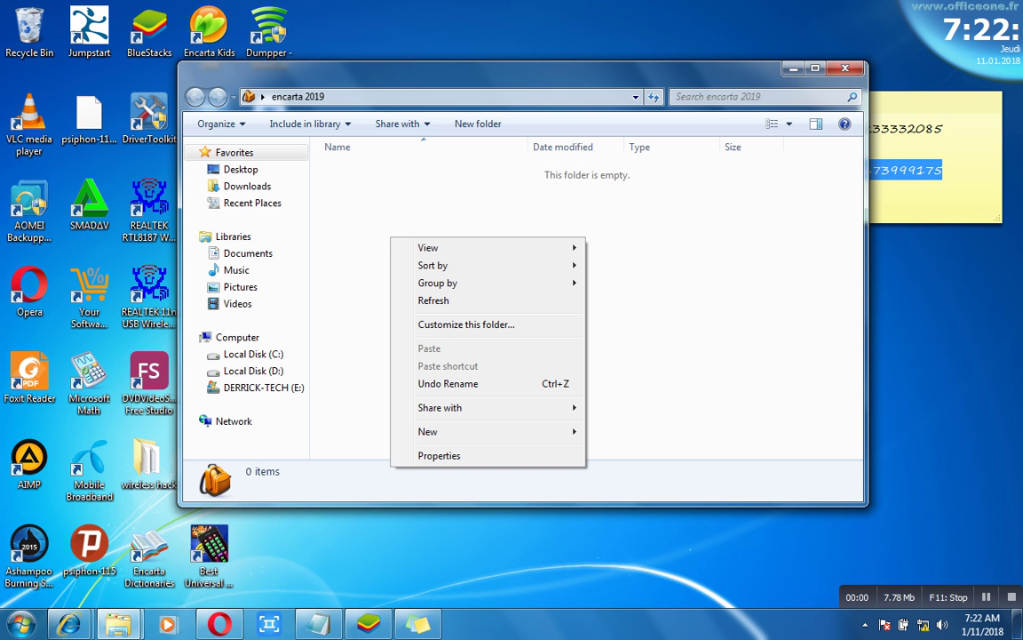
{"action": "mouse_move", "coordinate": [435, 431]}
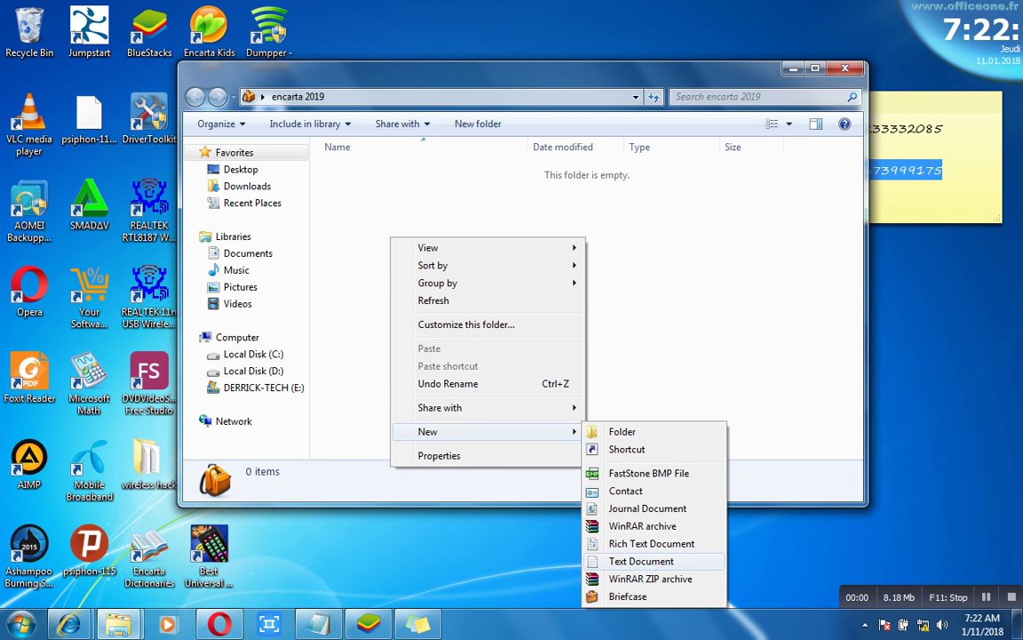
{"action": "left_click", "coordinate": [641, 561]}
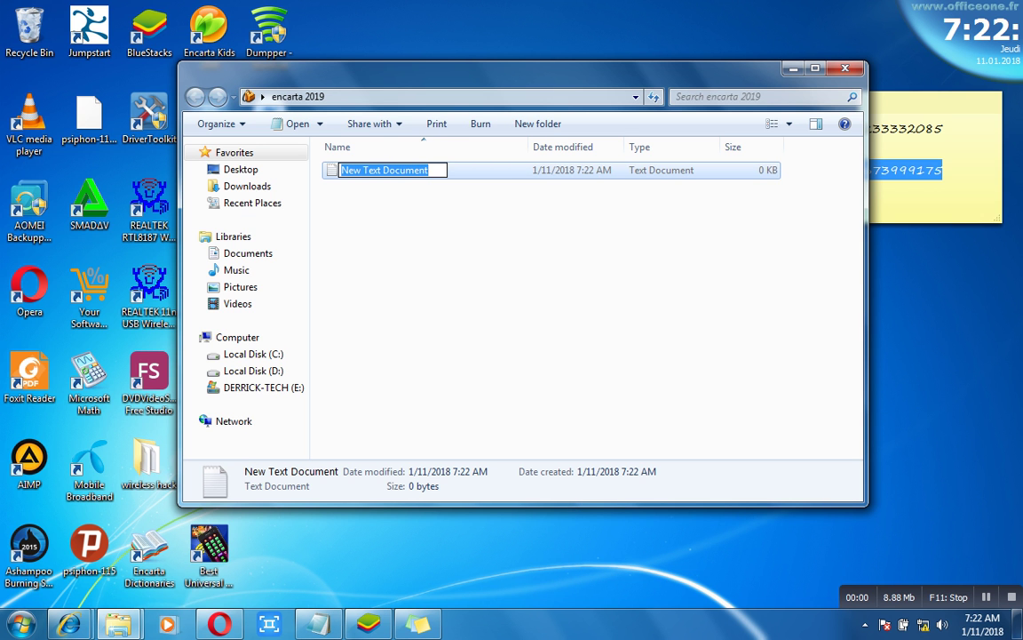
{"action": "key", "text": "Return"}
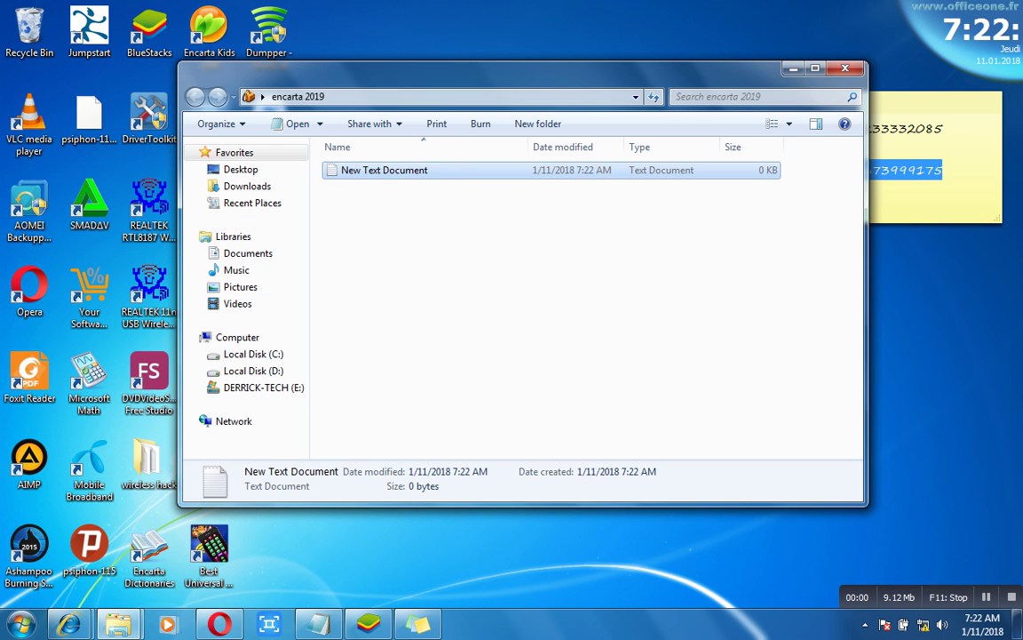
Step: Open New Text Document in Notepad and move its window higher on the desktop
{"action": "right_click", "coordinate": [331, 169]}
{"action": "key", "text": "Return"}
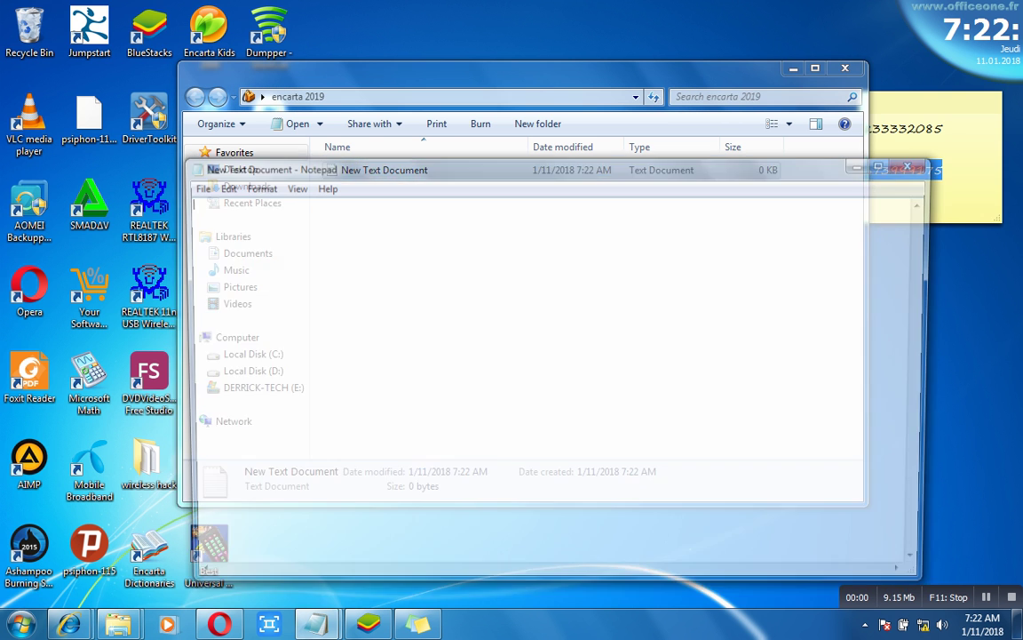
{"action": "left_click_drag", "start_coordinate": [558, 166], "coordinate": [603, 67]}
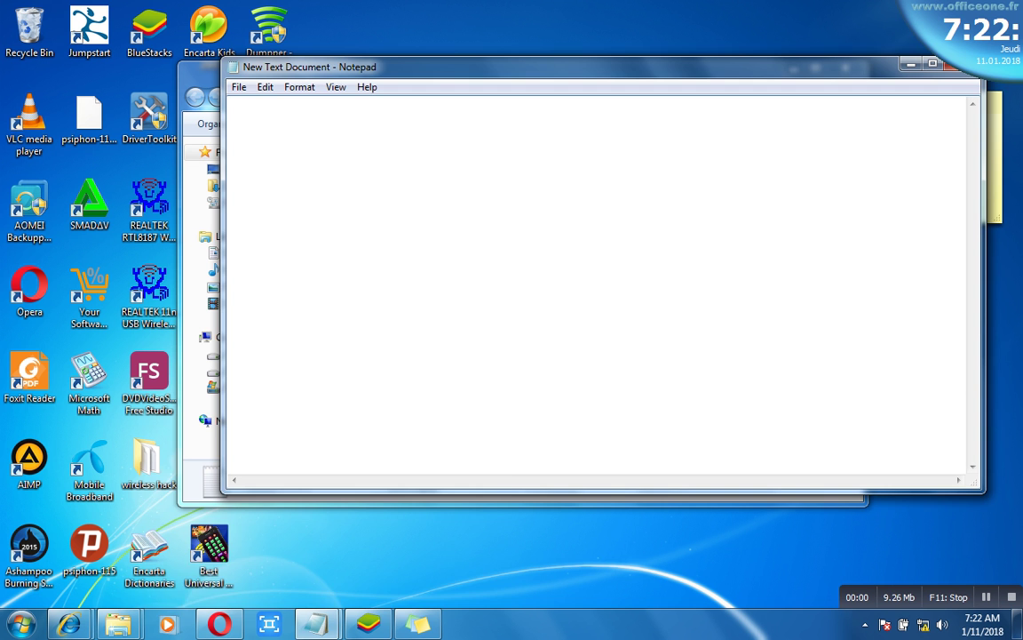
Step: Replace the text in the untitled Notepad window with "copy any file in the note pad" and minimize that window
{"action": "mouse_move", "coordinate": [315, 624]}
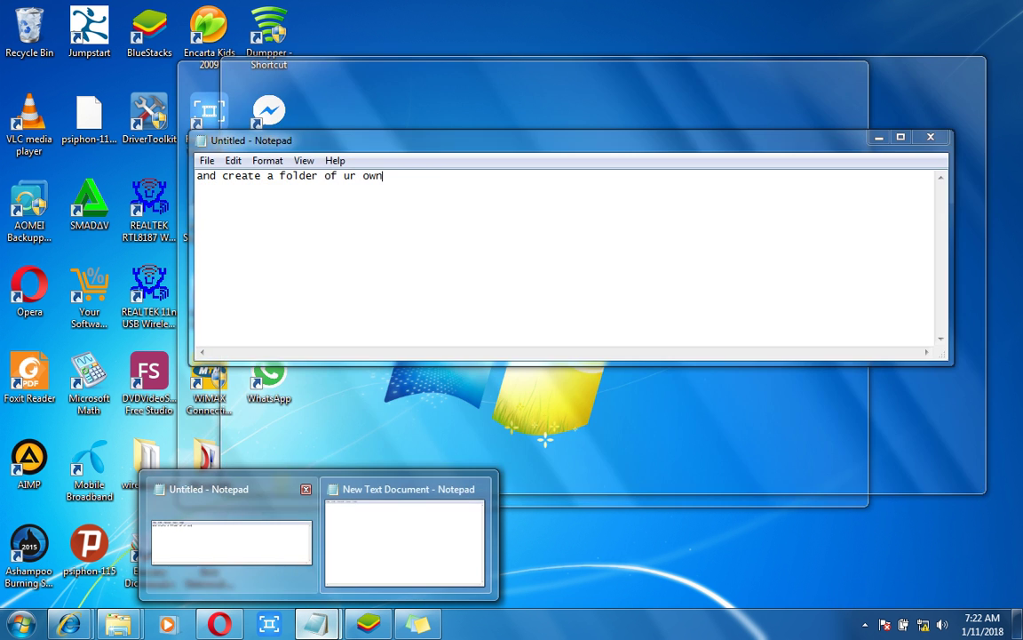
{"action": "left_click", "coordinate": [231, 541]}
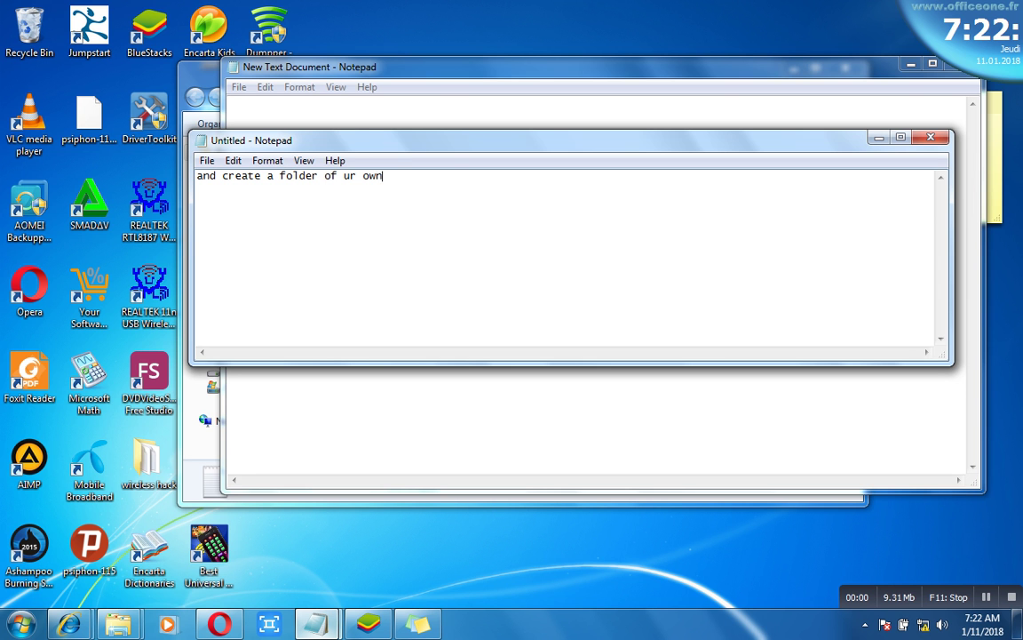
{"action": "key", "text": "ctrl+a"}
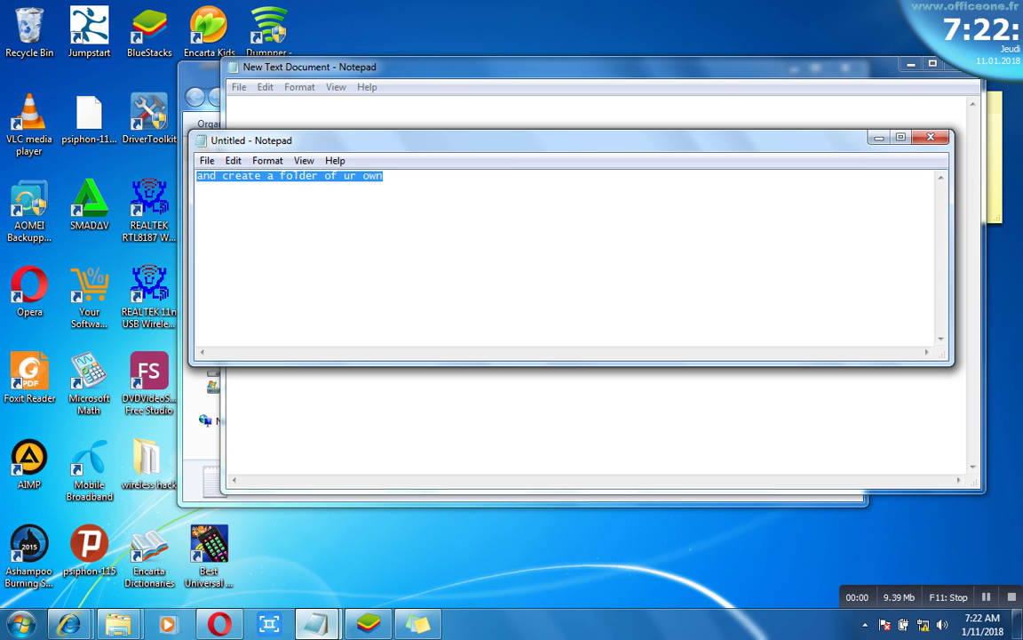
{"action": "type", "text": "copy"}
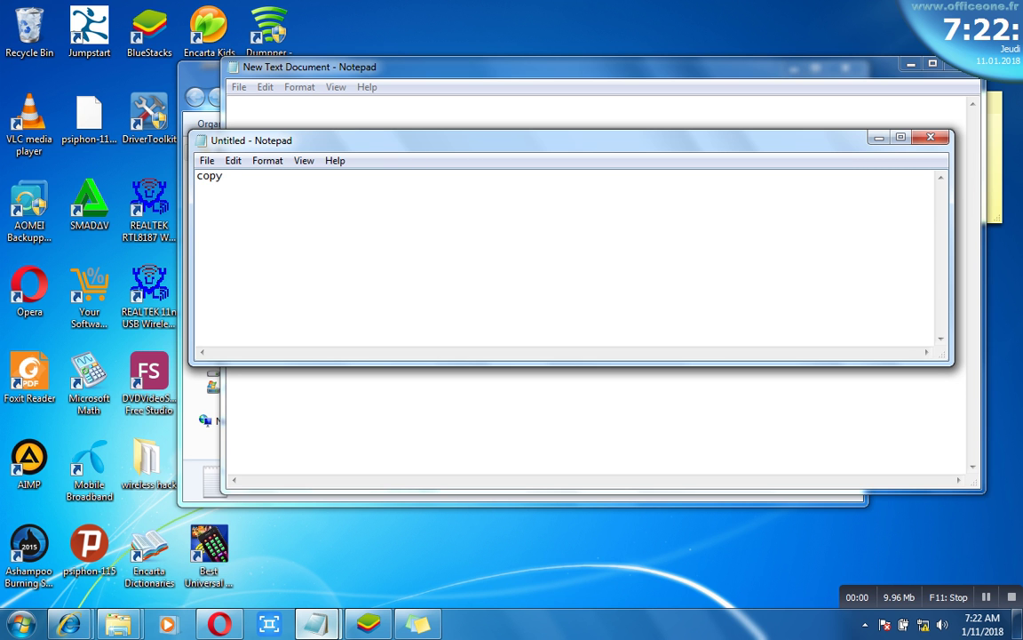
{"action": "type", "text": " any file in"}
{"action": "type", "text": "the n"}
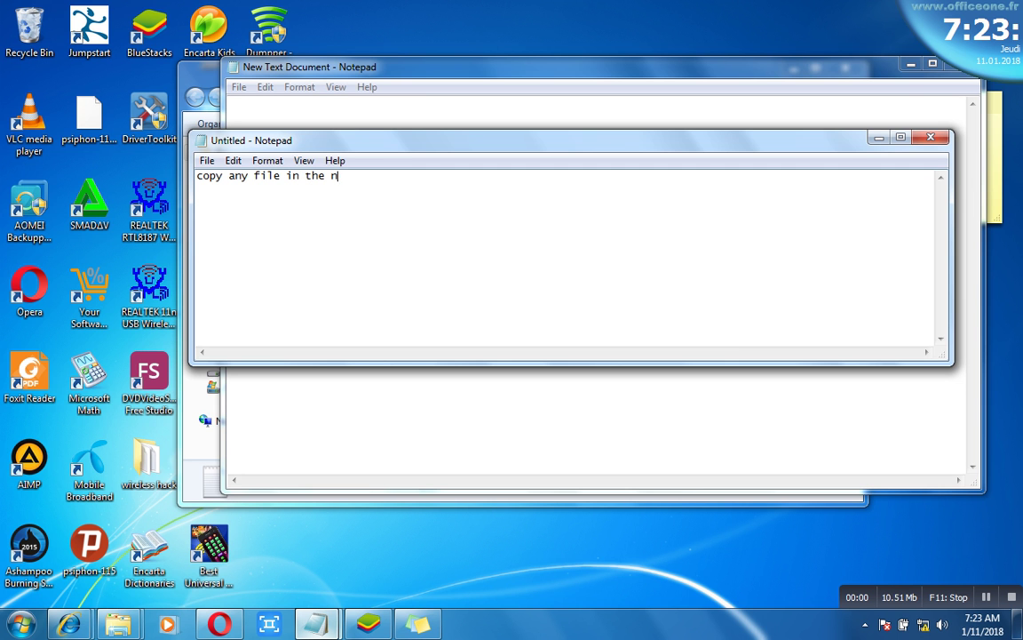
{"action": "type", "text": "ote pad"}
{"action": "left_click", "coordinate": [879, 137]}
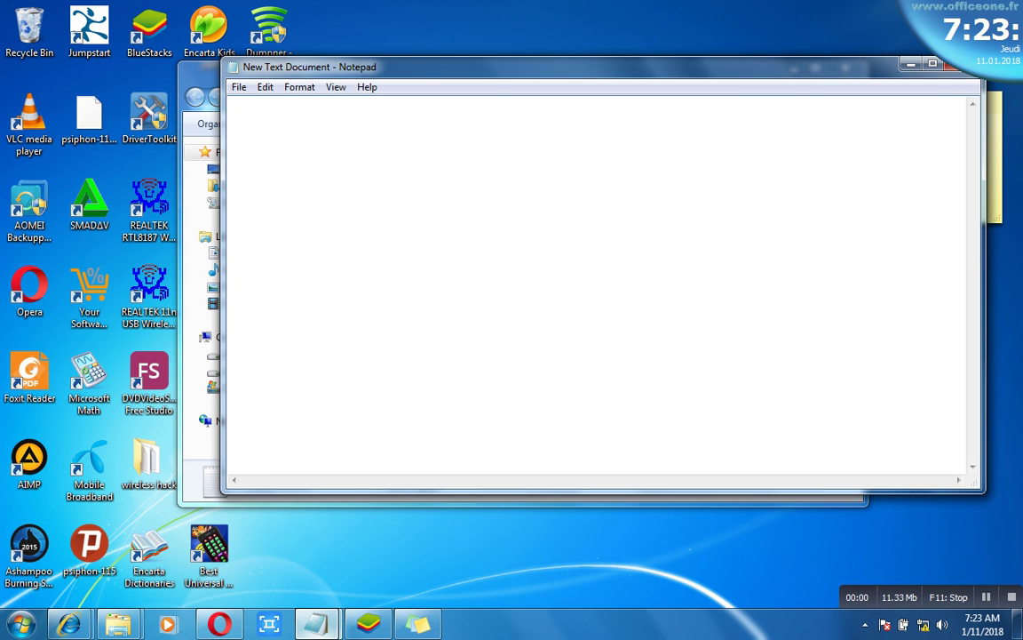
Step: Open the Computer window in Windows Explorer to browse for a file
{"action": "mouse_move", "coordinate": [69, 624]}
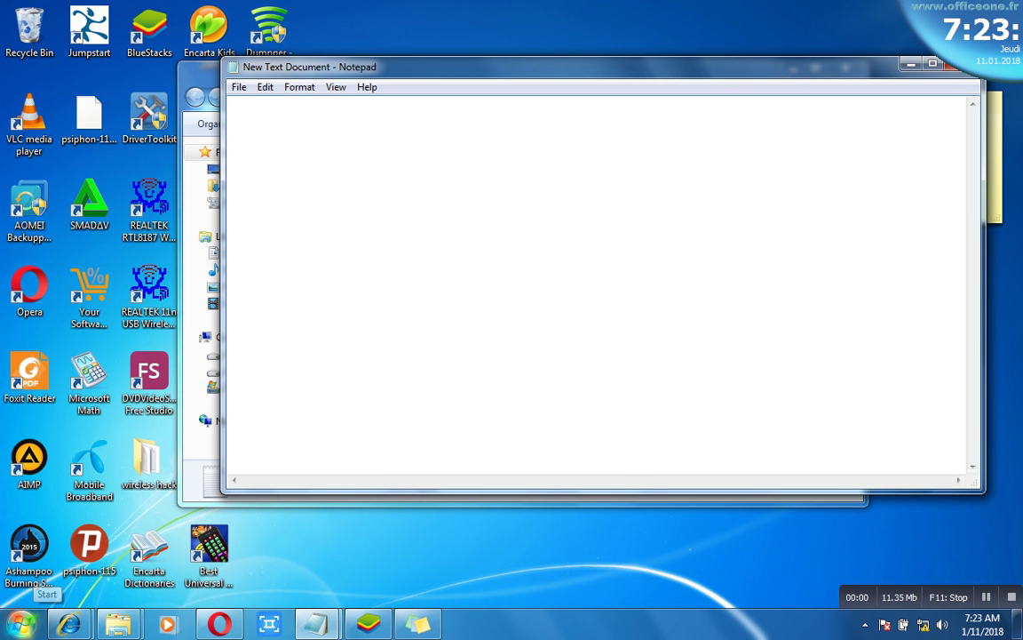
{"action": "left_click", "coordinate": [21, 625]}
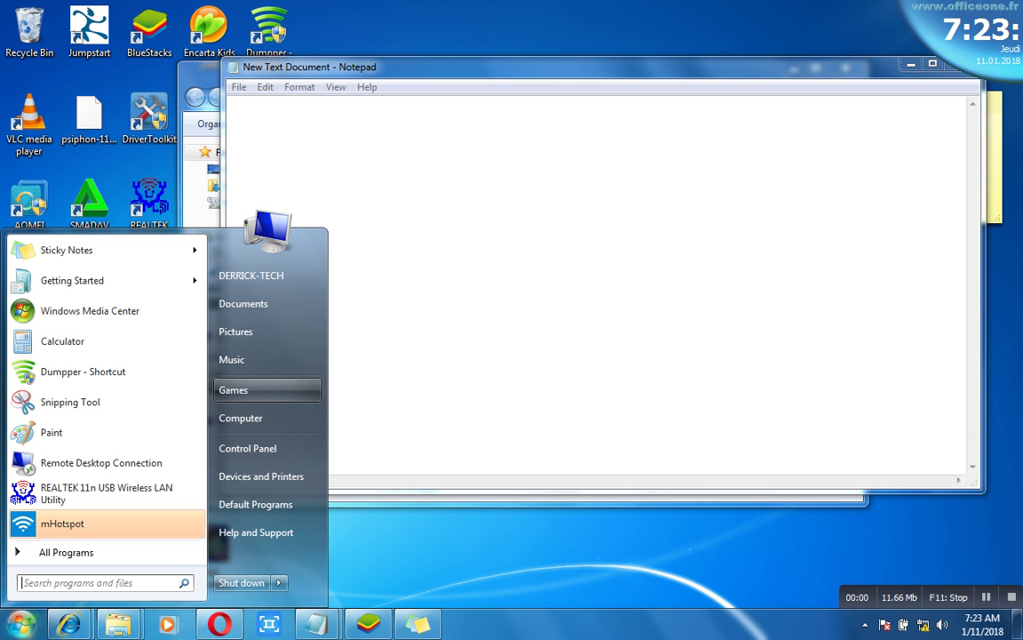
{"action": "left_click", "coordinate": [240, 418]}
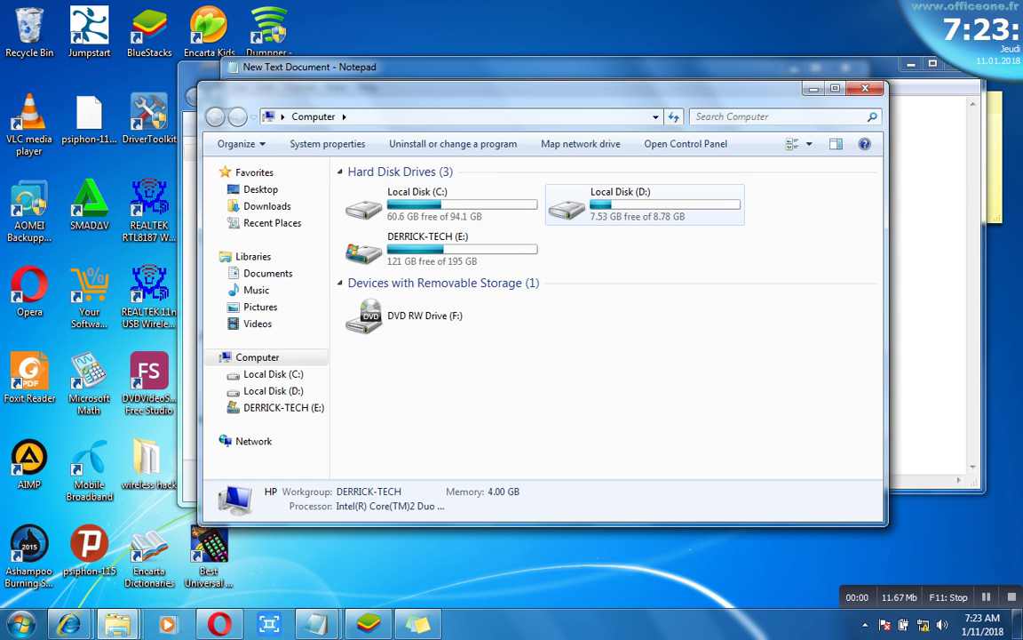
{"action": "double_click", "coordinate": [622, 204]}
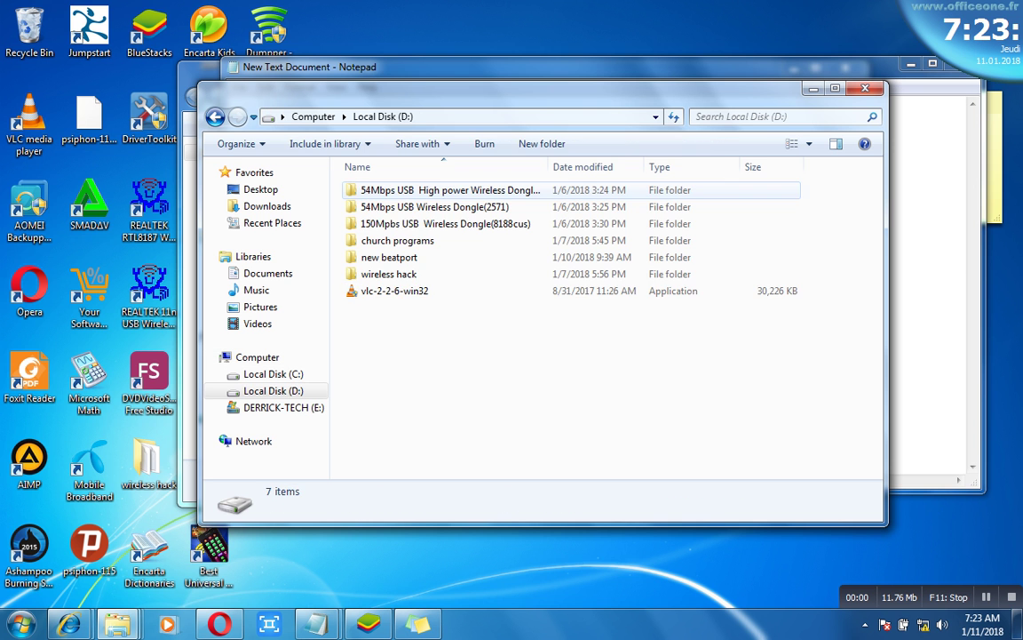
{"action": "left_click", "coordinate": [391, 291]}
{"action": "right_click", "coordinate": [391, 290]}
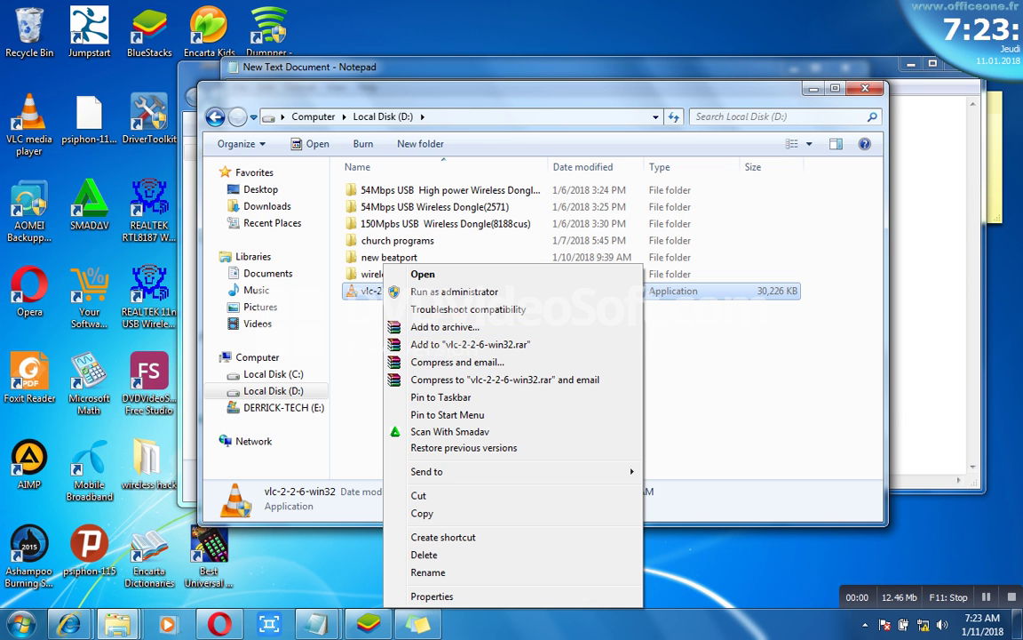
{"action": "left_click", "coordinate": [359, 356]}
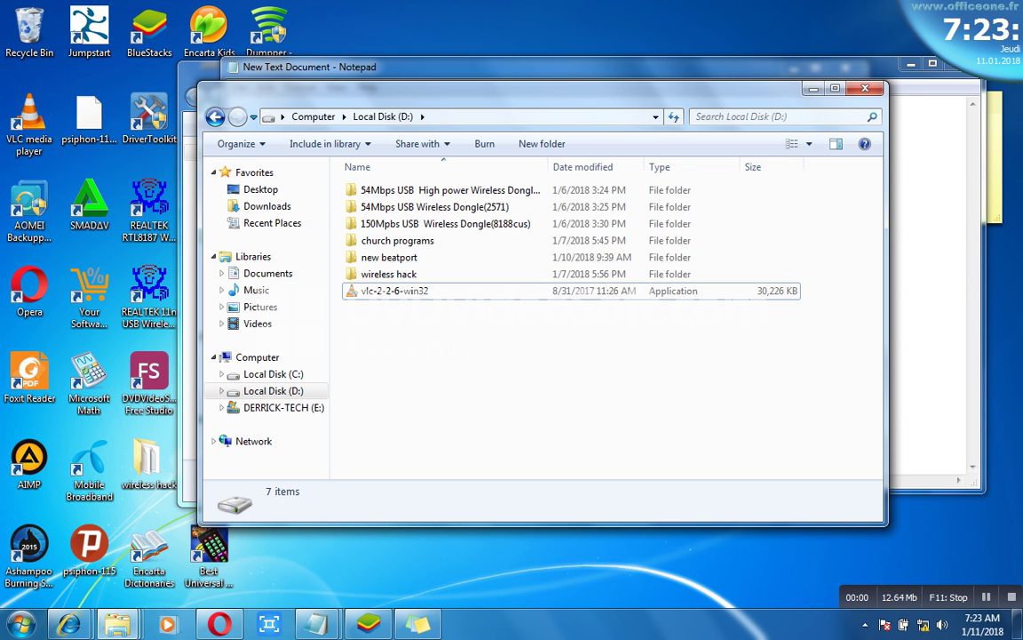
Step: Open the "Steve Crown (You are Great) Instrumental Cover" MP4 from Downloads in Notepad, making Notepad the default program for this file type
{"action": "left_click", "coordinate": [267, 205]}
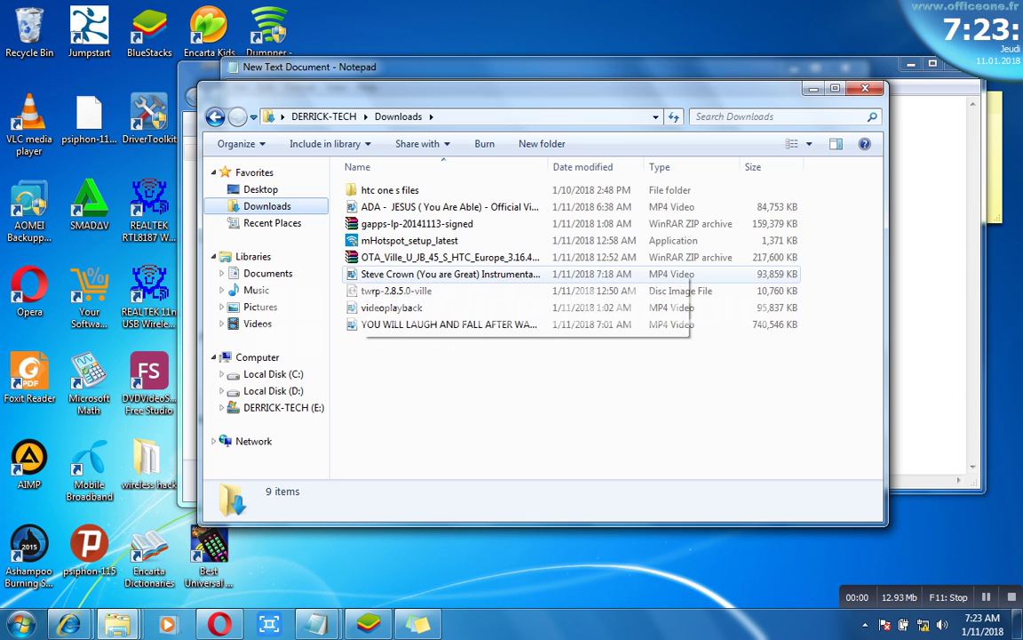
{"action": "right_click", "coordinate": [357, 273]}
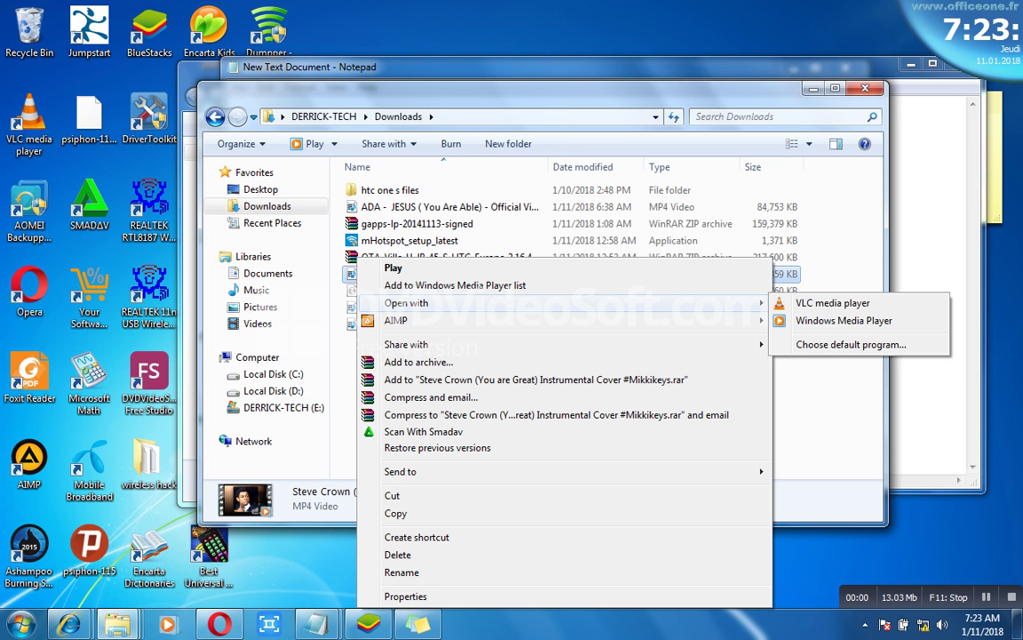
{"action": "mouse_move", "coordinate": [406, 303]}
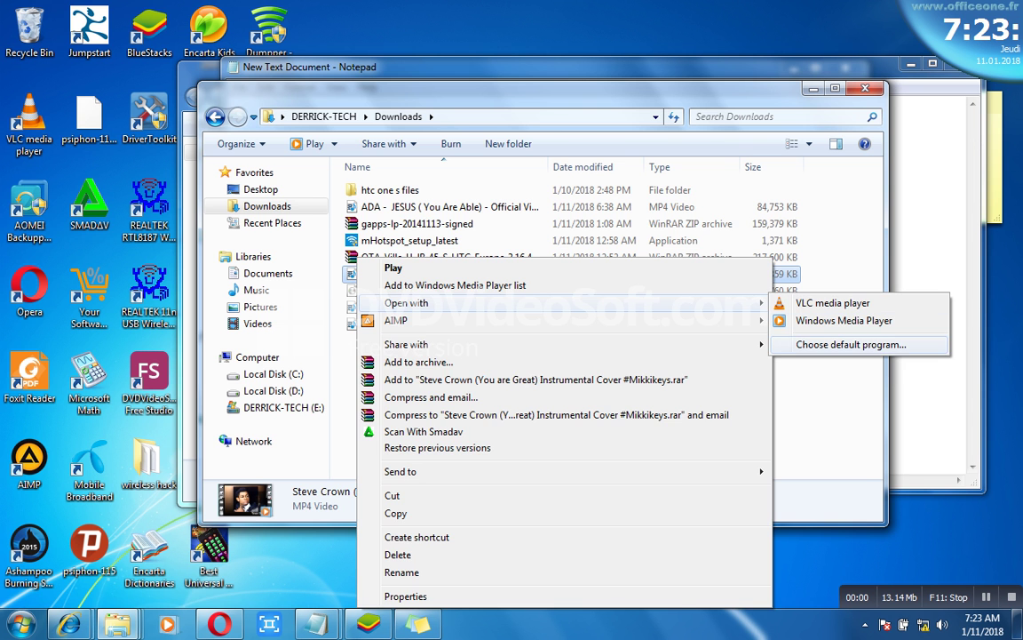
{"action": "left_click", "coordinate": [851, 345]}
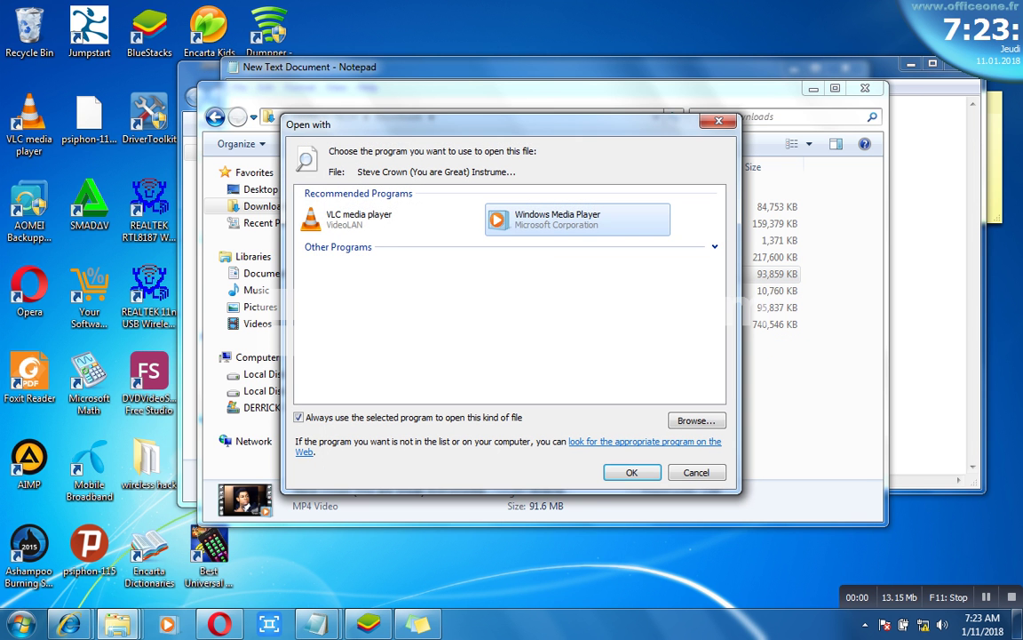
{"action": "left_click", "coordinate": [644, 246]}
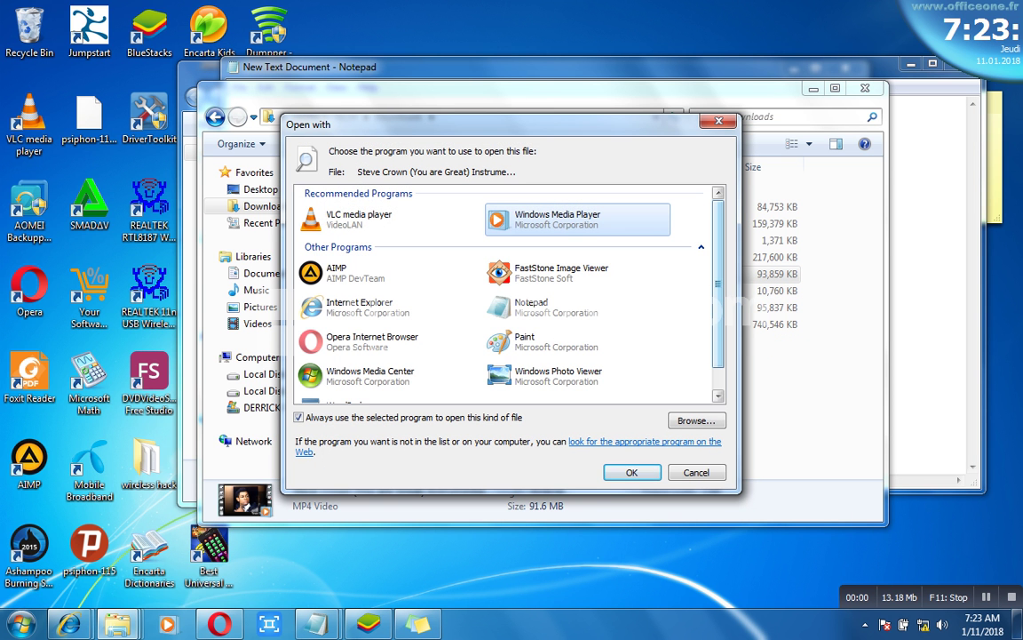
{"action": "left_click", "coordinate": [546, 304]}
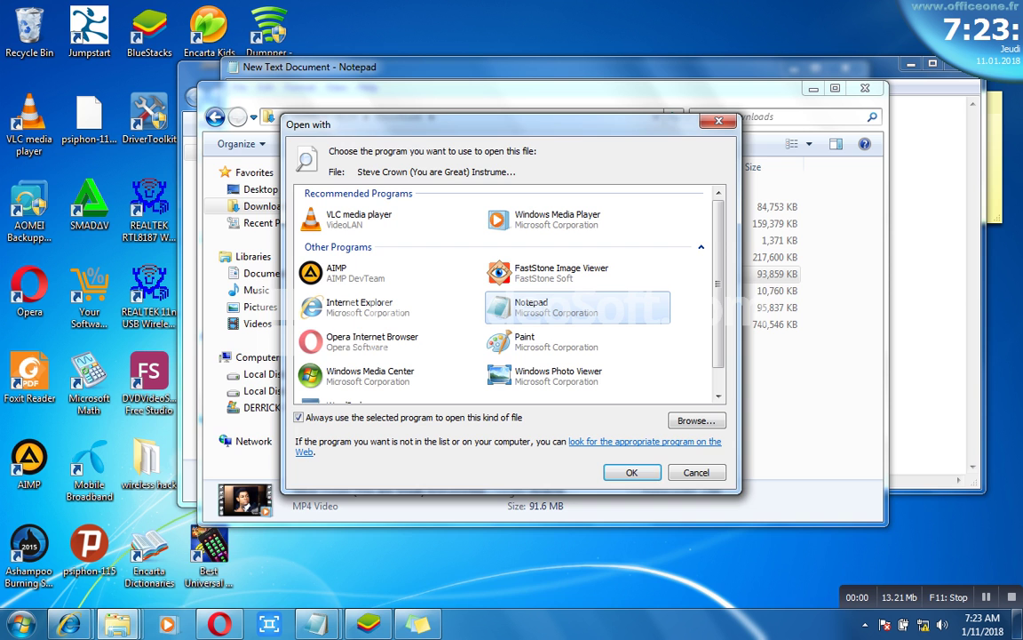
{"action": "left_click", "coordinate": [632, 471]}
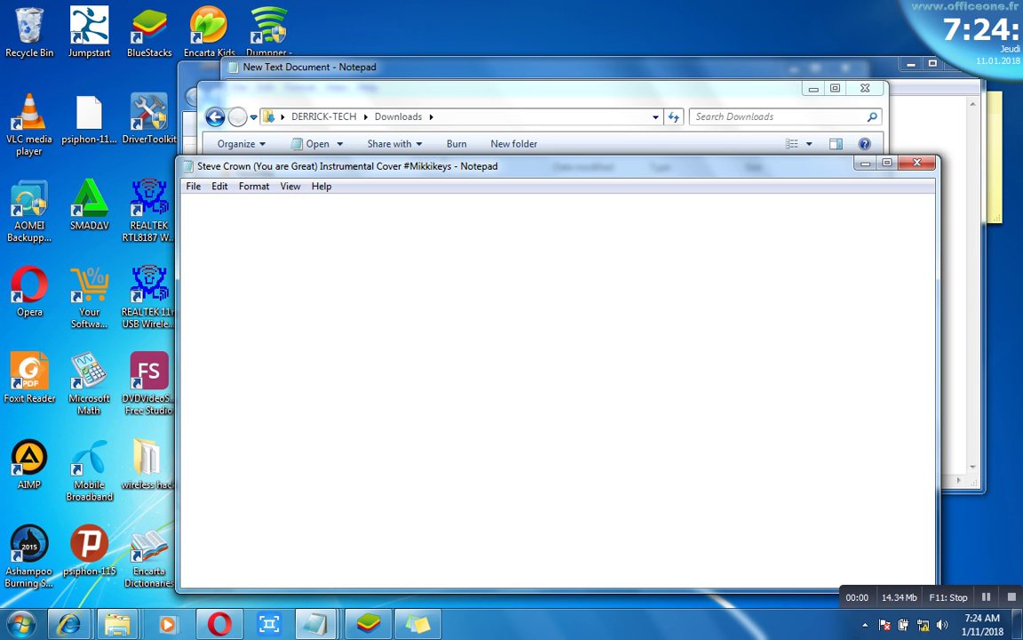
Step: Replace the text in the untitled Notepad window with "wait for the file to open and copy"
{"action": "mouse_move", "coordinate": [313, 624]}
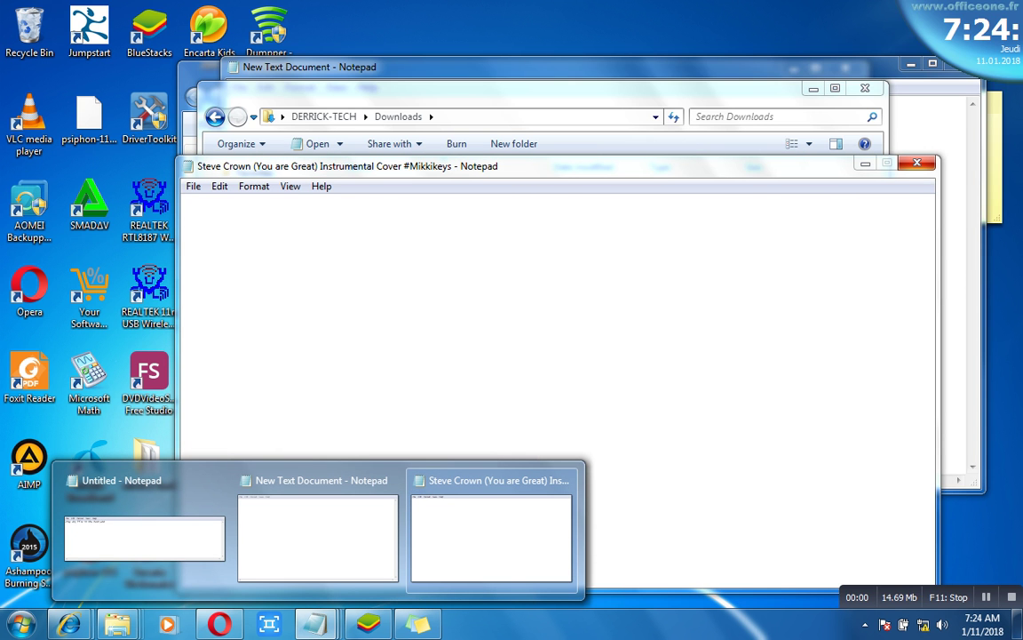
{"action": "left_click", "coordinate": [144, 533]}
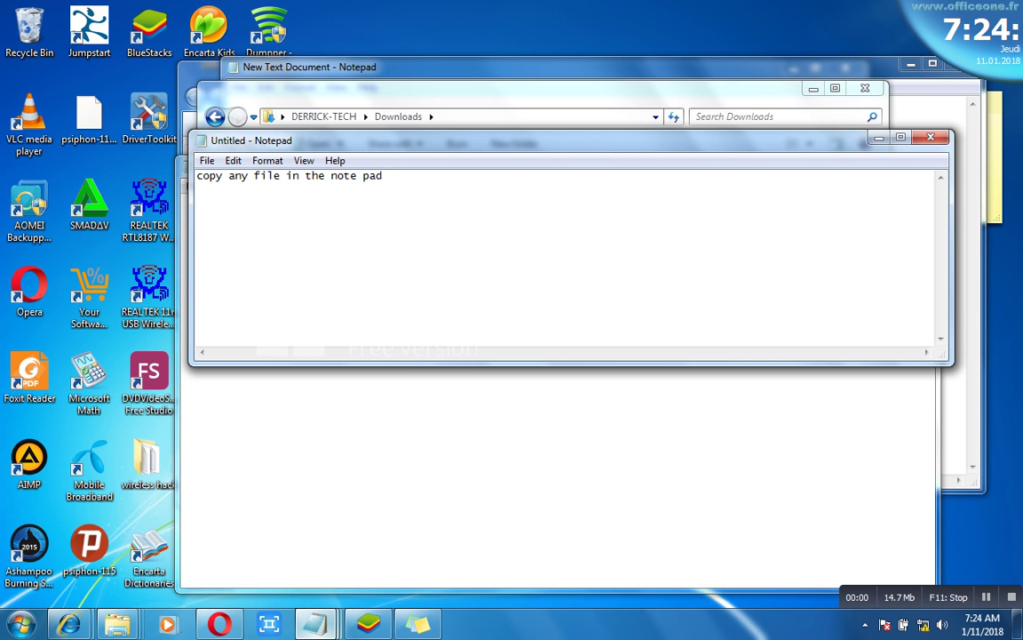
{"action": "key", "text": "ctrl+a"}
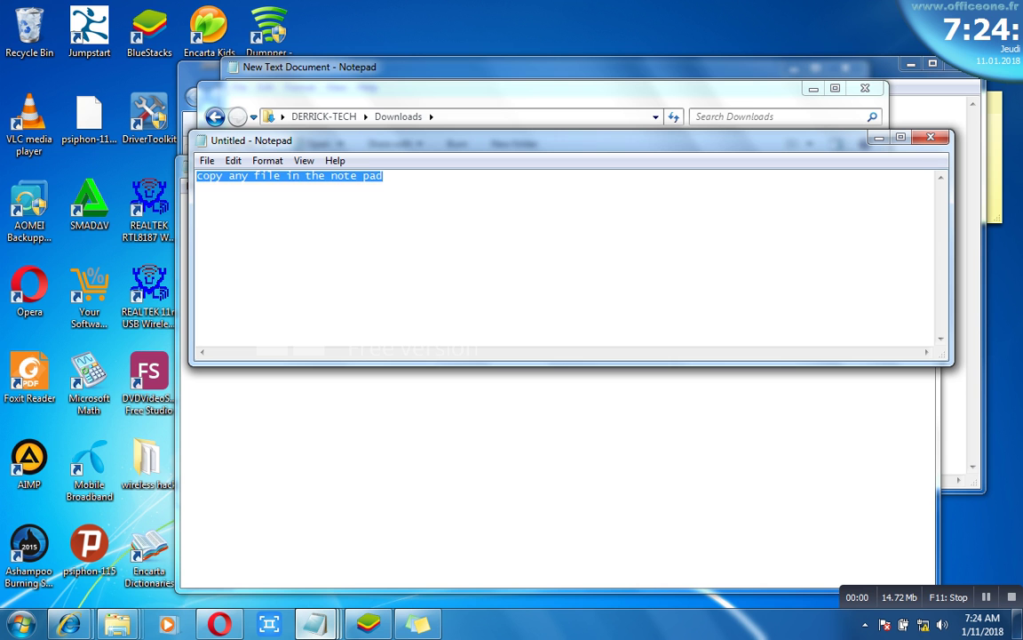
{"action": "type", "text": "wait for the file to open and copy"}
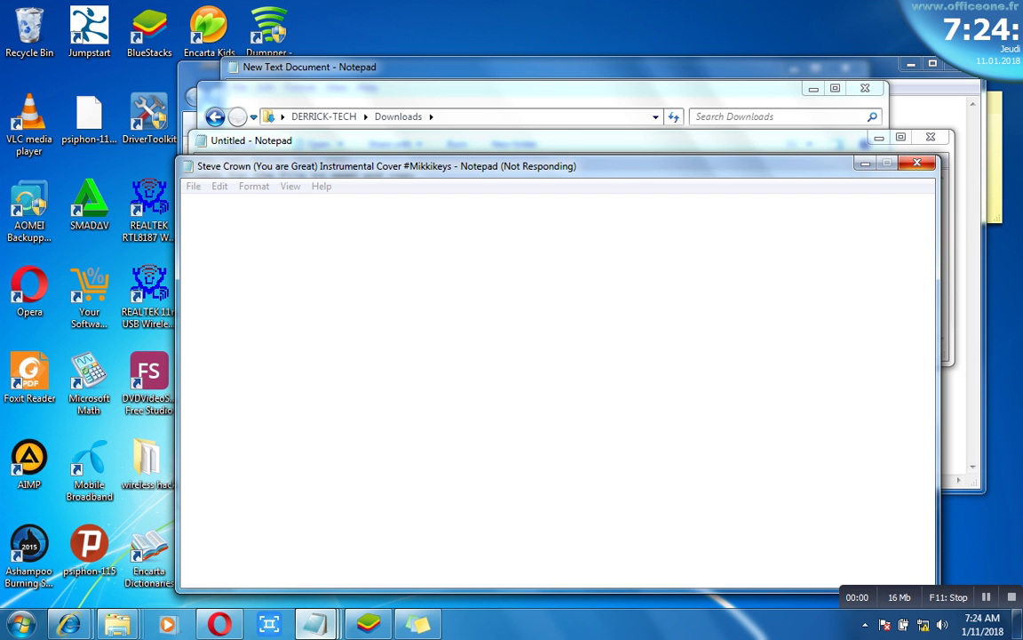
Step: Move the unresponsive Steve Crown Notepad window higher and force it to close
{"action": "left_click_drag", "start_coordinate": [557, 166], "coordinate": [534, 100]}
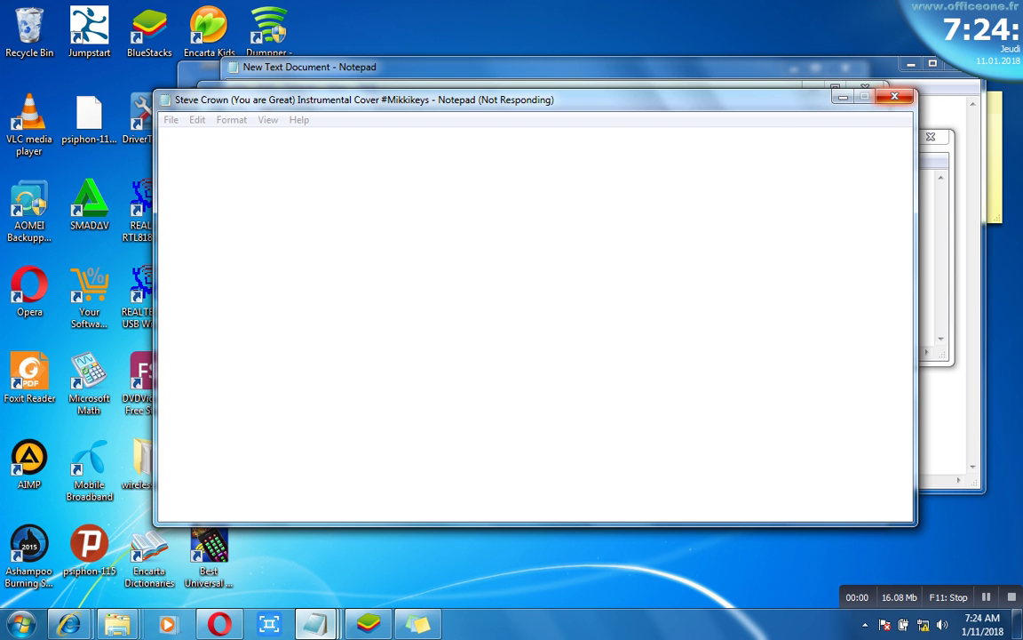
{"action": "left_click", "coordinate": [895, 96]}
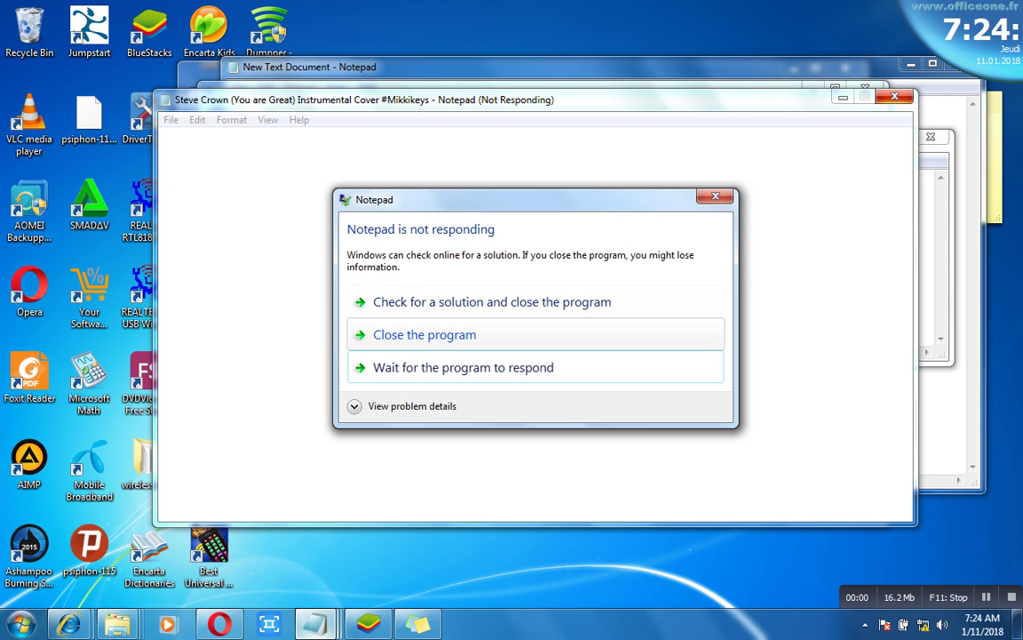
{"action": "left_click", "coordinate": [425, 334]}
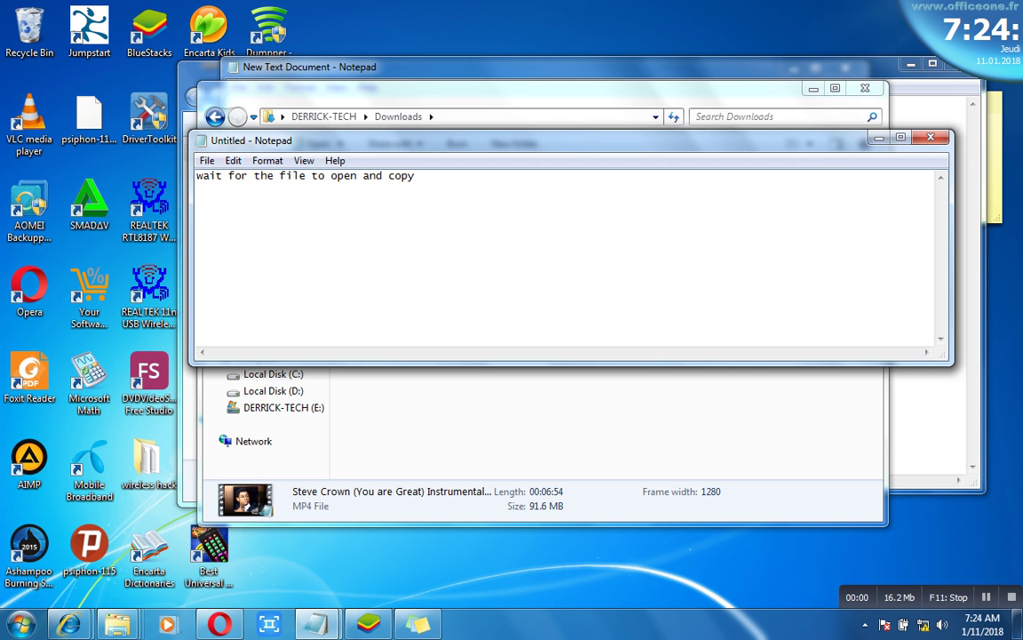
Step: Open the videoplayback MP4 from Downloads in Notepad
{"action": "mouse_move", "coordinate": [116, 623]}
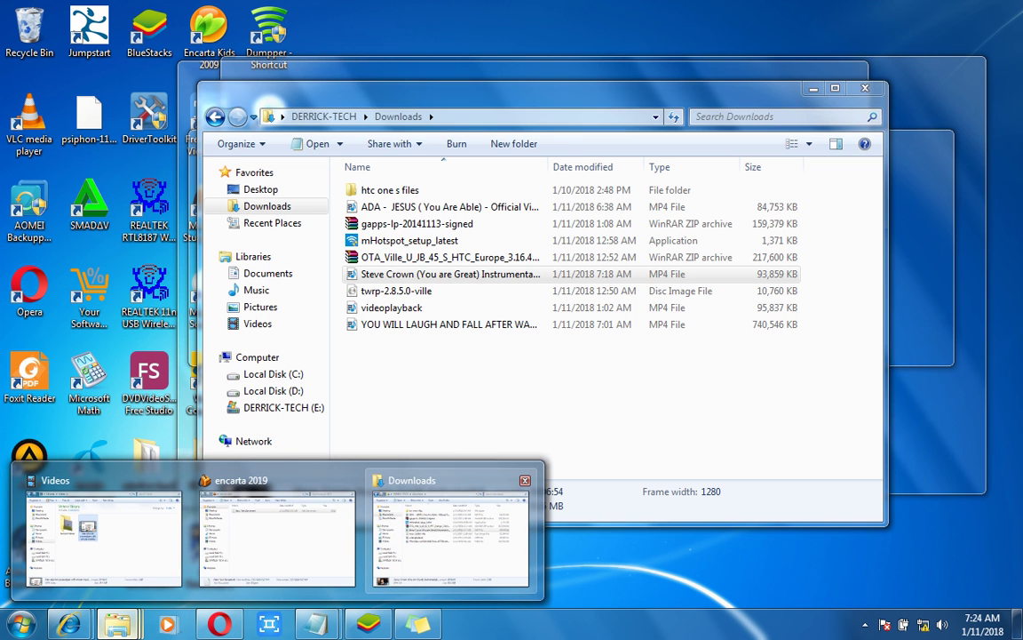
{"action": "left_click", "coordinate": [450, 538]}
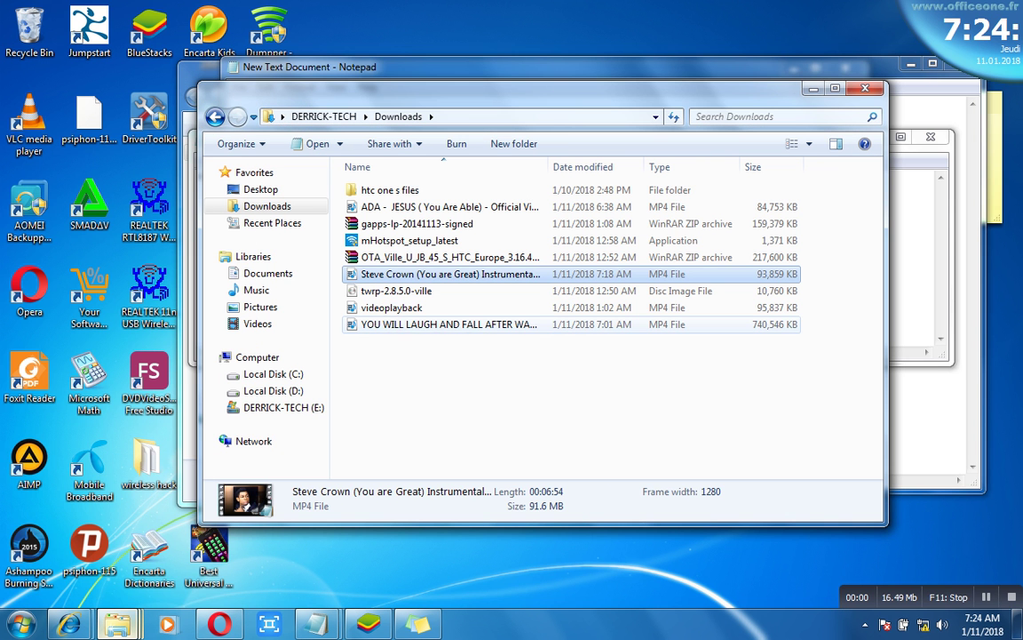
{"action": "left_click", "coordinate": [392, 307]}
{"action": "right_click", "coordinate": [359, 308]}
{"action": "mouse_move", "coordinate": [409, 344]}
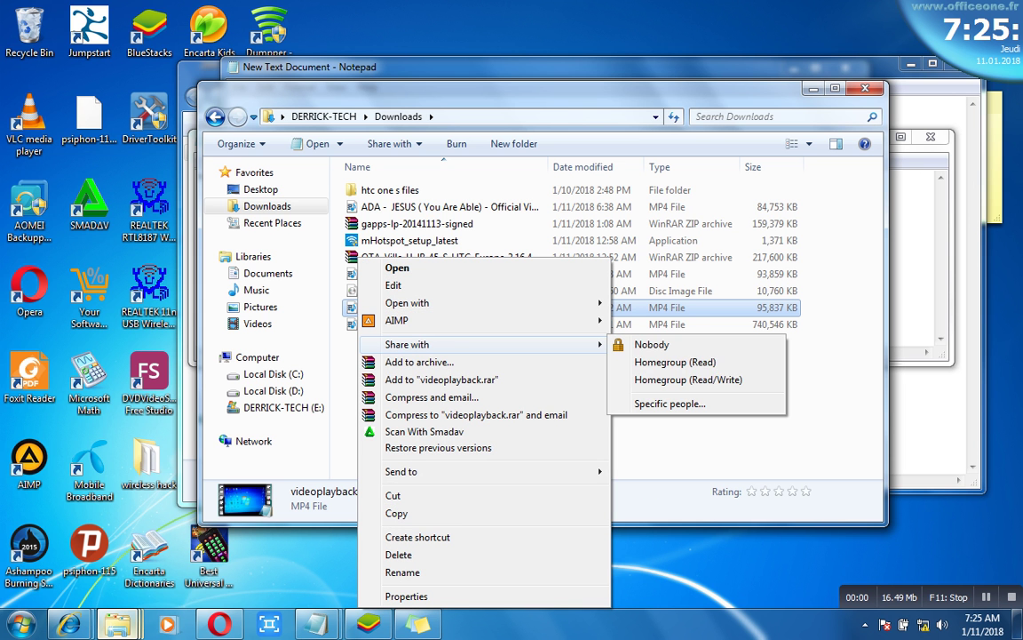
{"action": "mouse_move", "coordinate": [407, 303]}
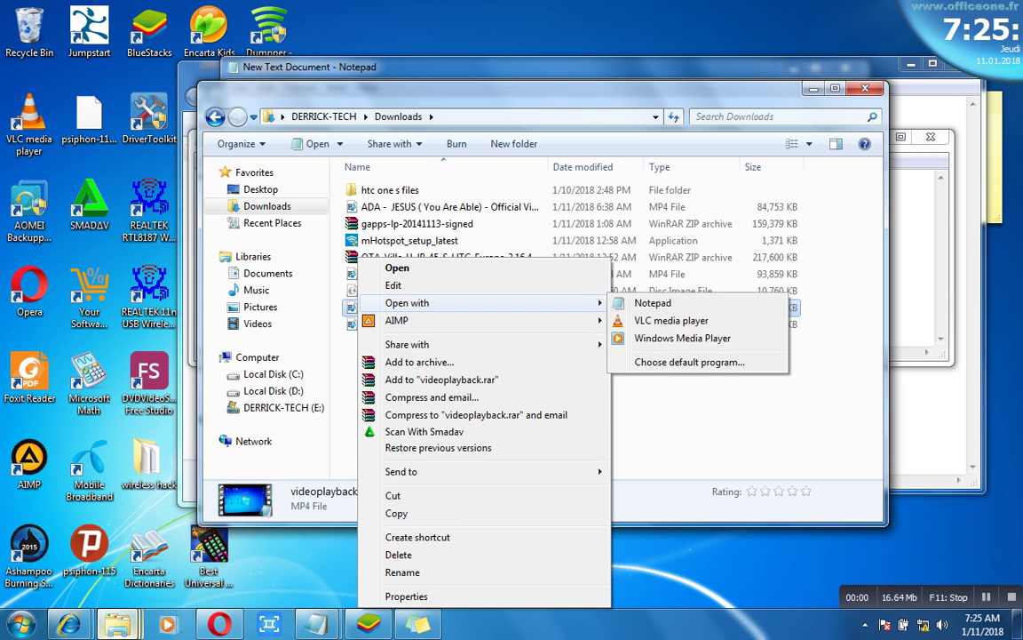
{"action": "left_click", "coordinate": [653, 302]}
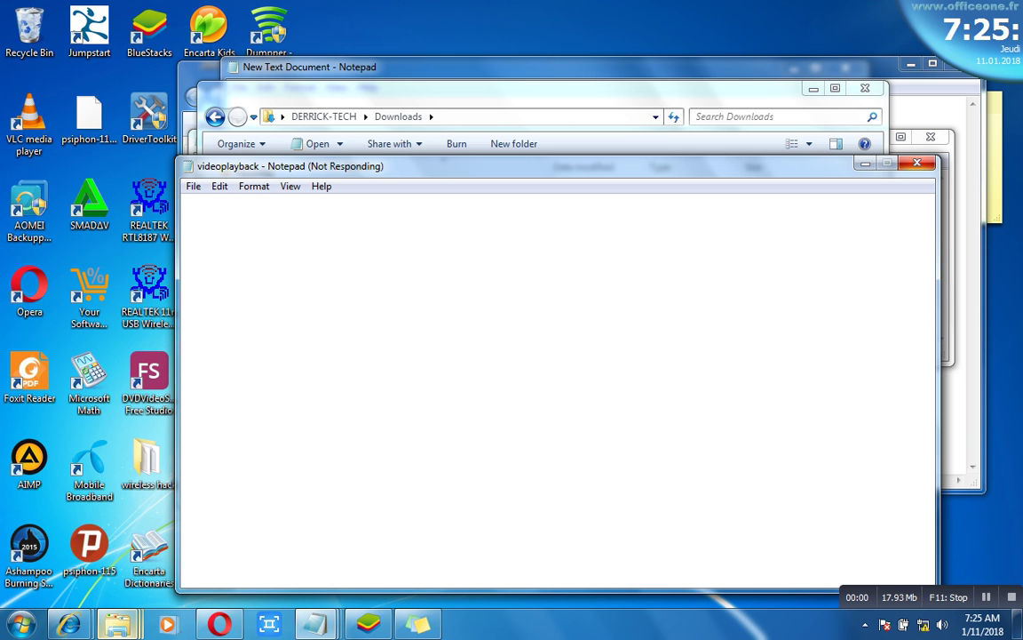
Step: Move the unresponsive videoplayback Notepad window higher and force it to close
{"action": "left_click_drag", "start_coordinate": [557, 167], "coordinate": [532, 124]}
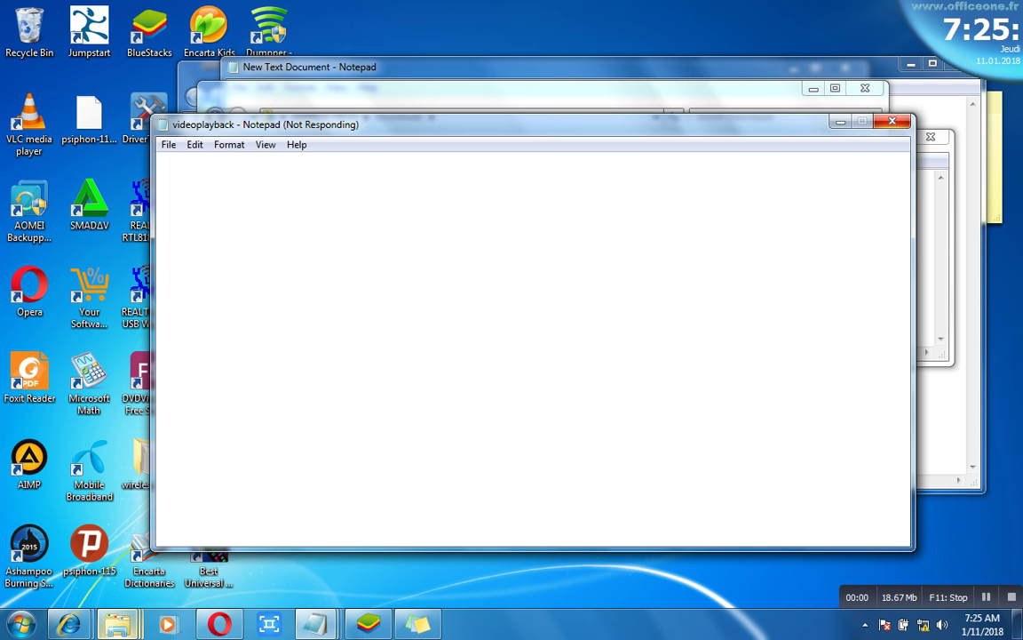
{"action": "left_click", "coordinate": [892, 121]}
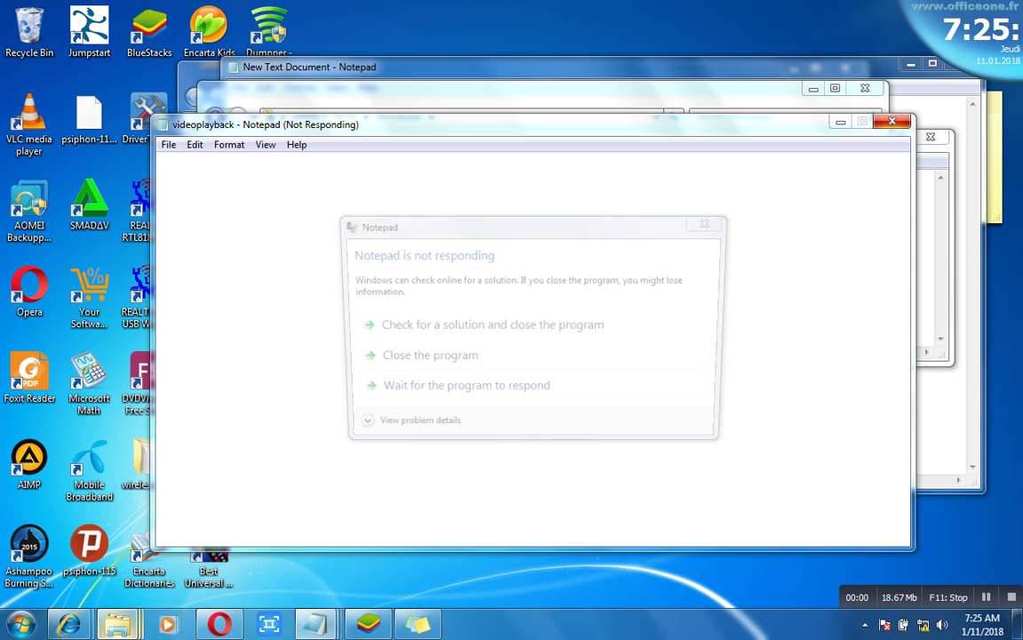
{"action": "left_click", "coordinate": [422, 359]}
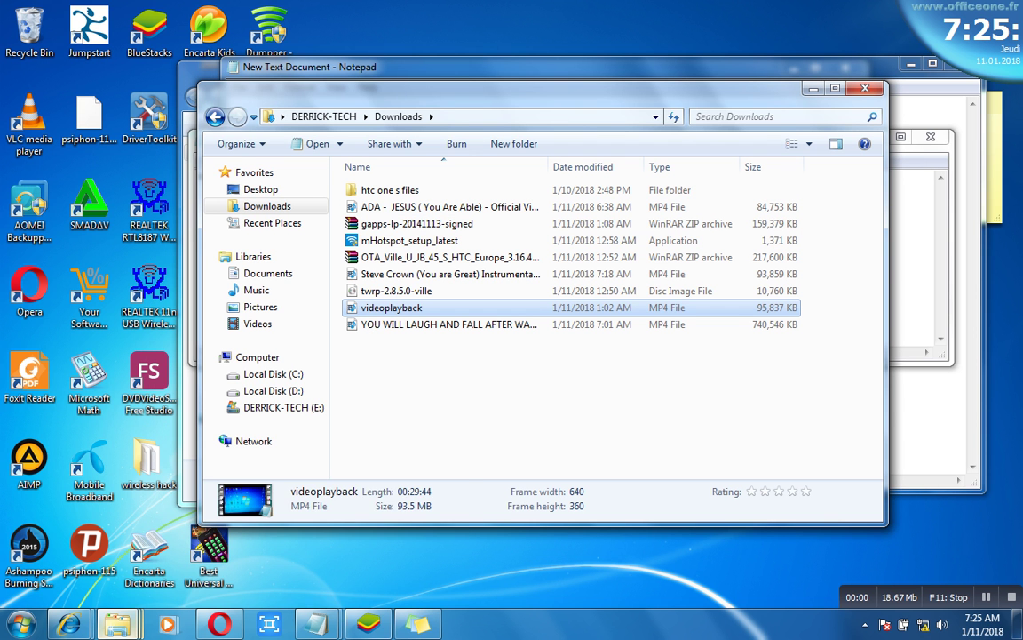
Step: Replace the text in the untitled Notepad window with "better still use note pad ++" and minimize that window
{"action": "mouse_move", "coordinate": [315, 625]}
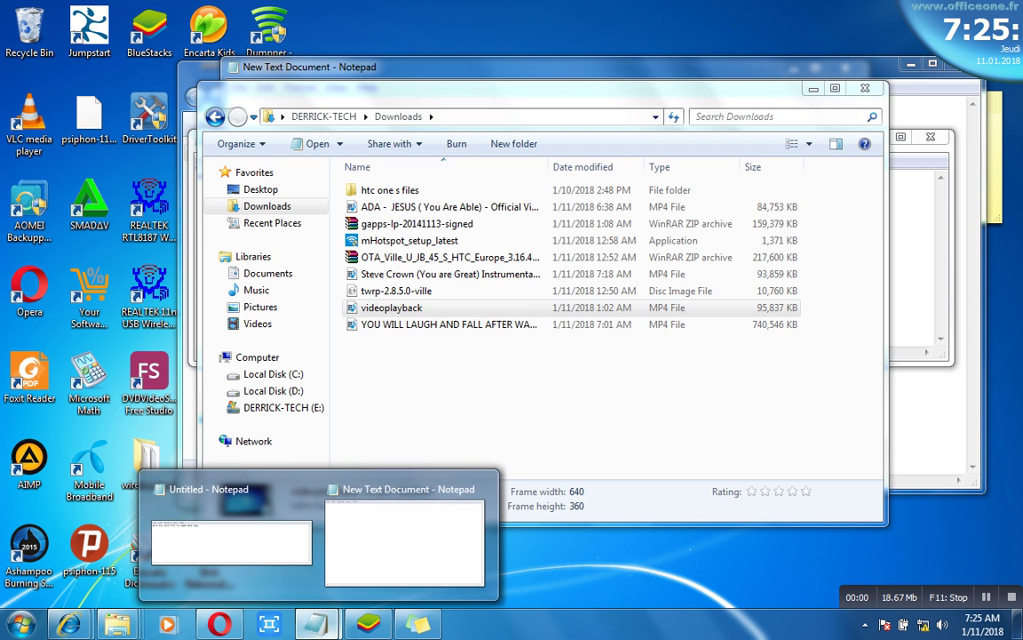
{"action": "left_click", "coordinate": [231, 542]}
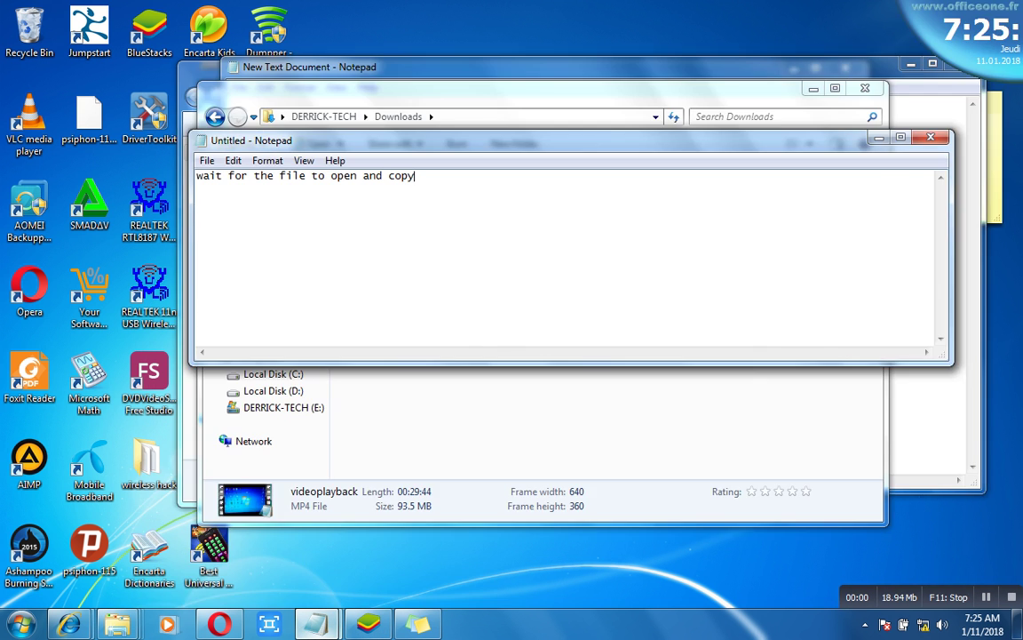
{"action": "key", "text": "ctrl+a"}
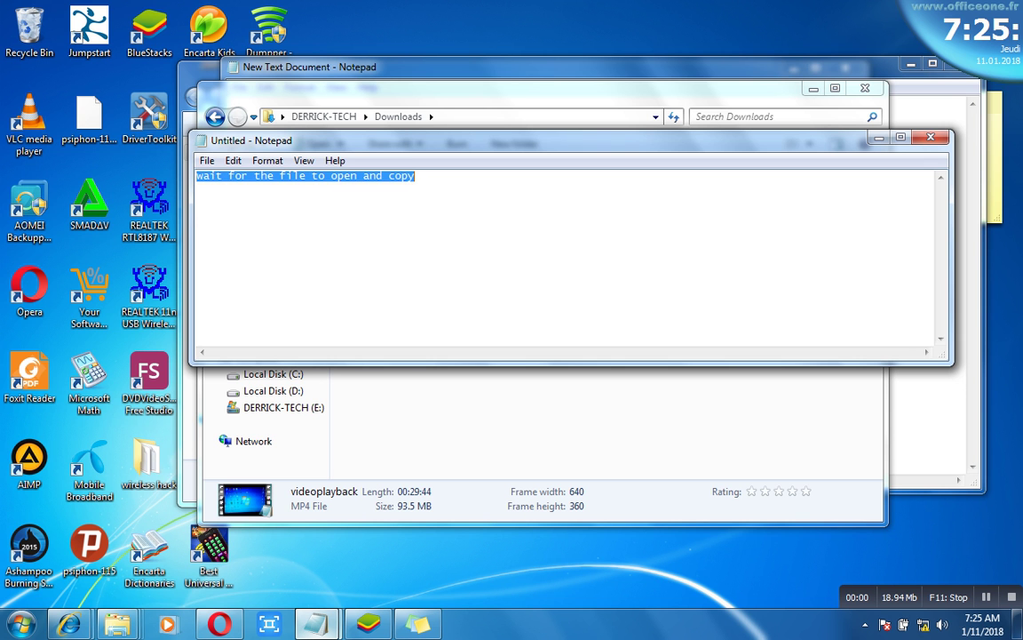
{"action": "type", "text": "better"}
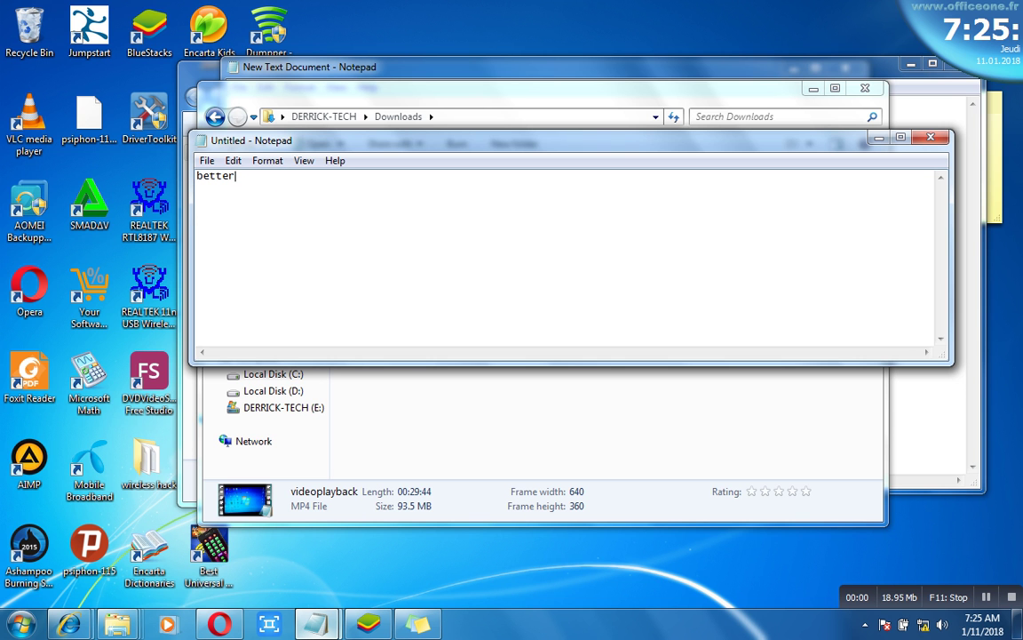
{"action": "type", "text": " still use "}
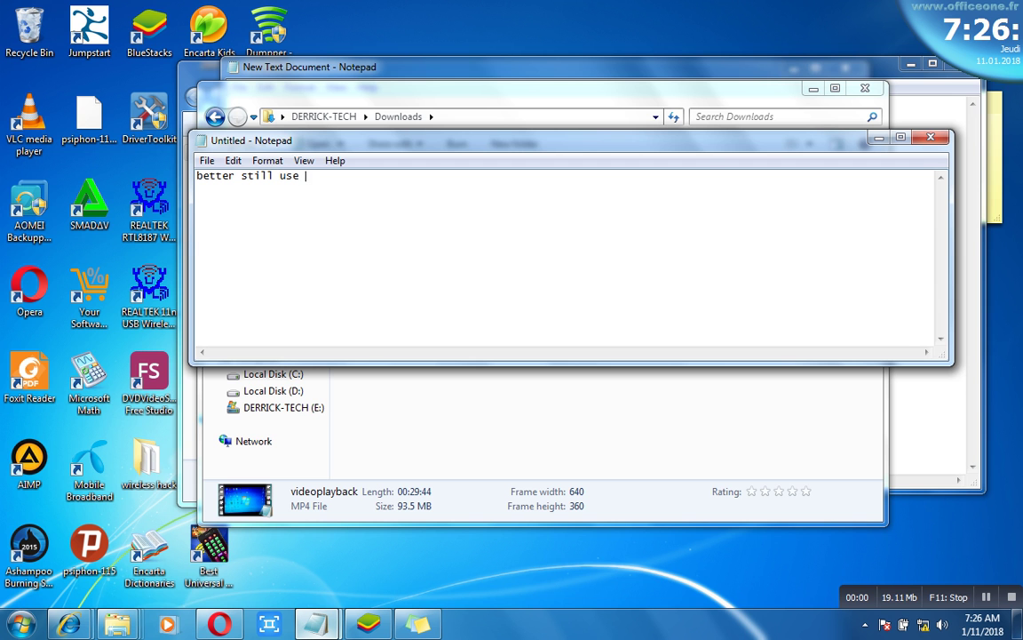
{"action": "type", "text": "note "}
{"action": "type", "text": "pad "}
{"action": "type", "text": "__"}
{"action": "key", "text": "BackSpace"}
{"action": "key", "text": "BackSpace"}
{"action": "type", "text": "++"}
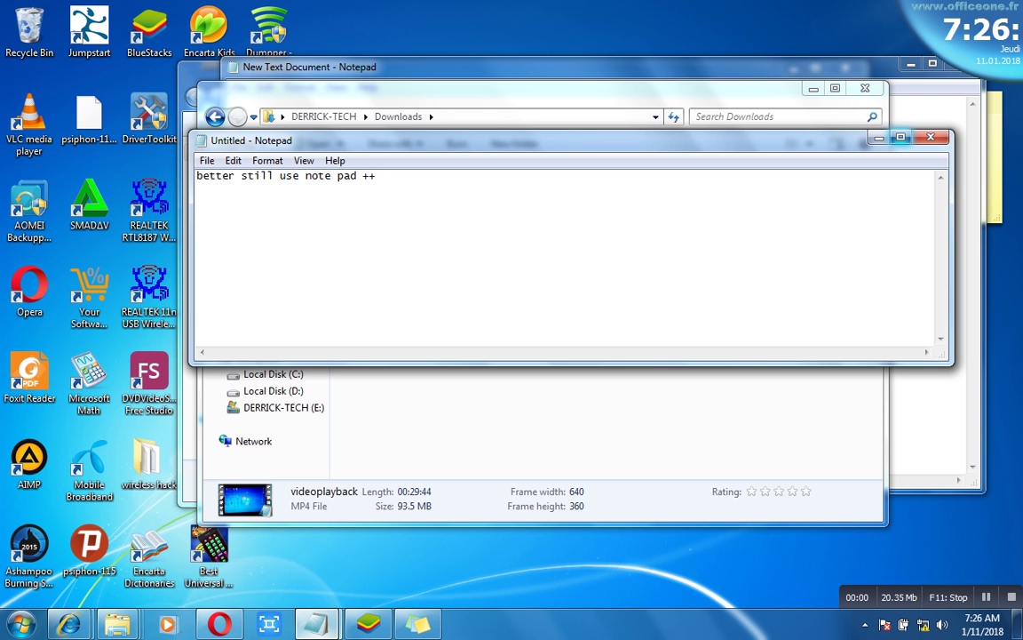
{"action": "left_click", "coordinate": [879, 137]}
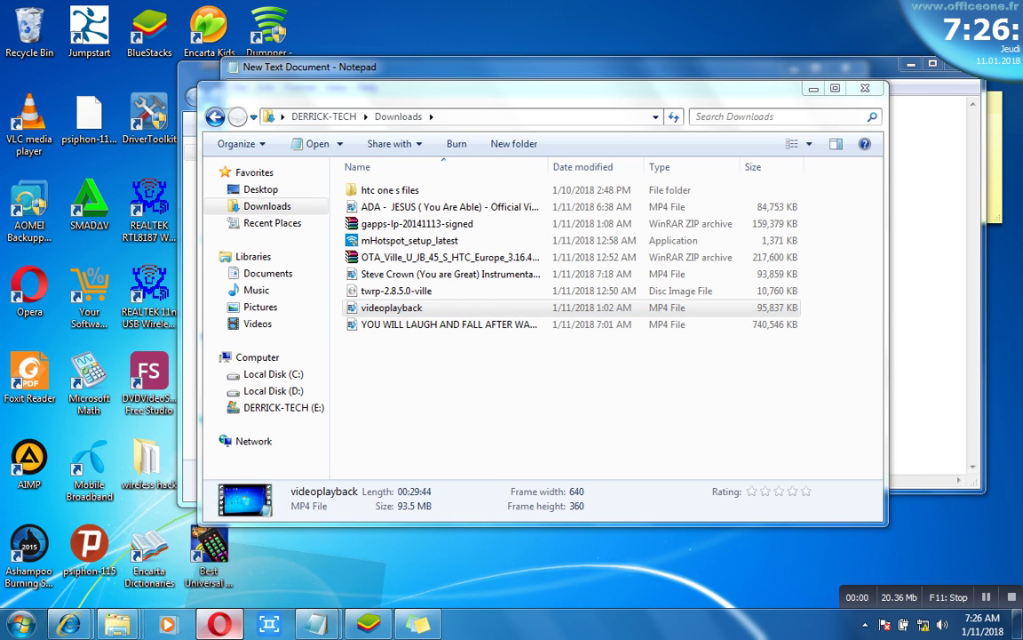
Step: Switch to Opera, copy the entire Google results page for derrick-tech.zohosites, and minimize the browser
{"action": "left_click", "coordinate": [218, 625]}
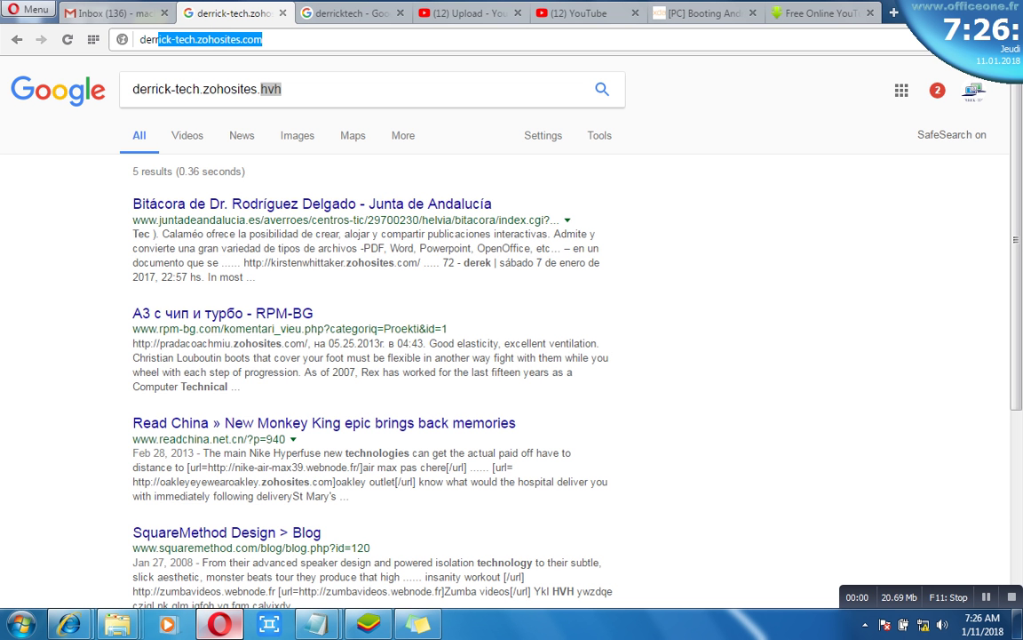
{"action": "left_click_drag", "start_coordinate": [158, 39], "coordinate": [139, 39]}
{"action": "left_click", "coordinate": [282, 89]}
{"action": "key", "text": "ctrl+a"}
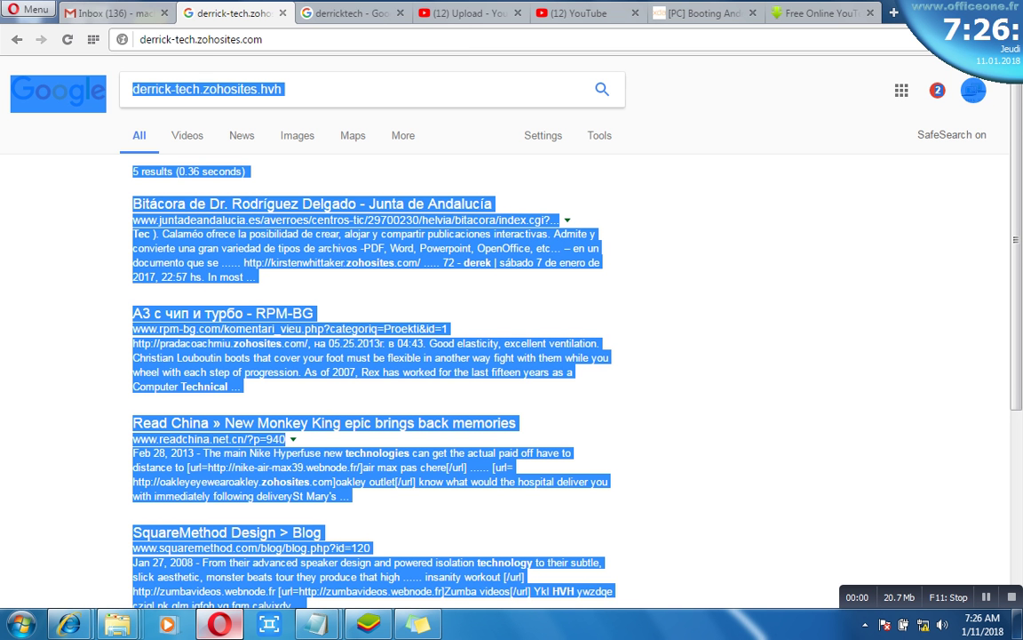
{"action": "left_click", "coordinate": [950, 7]}
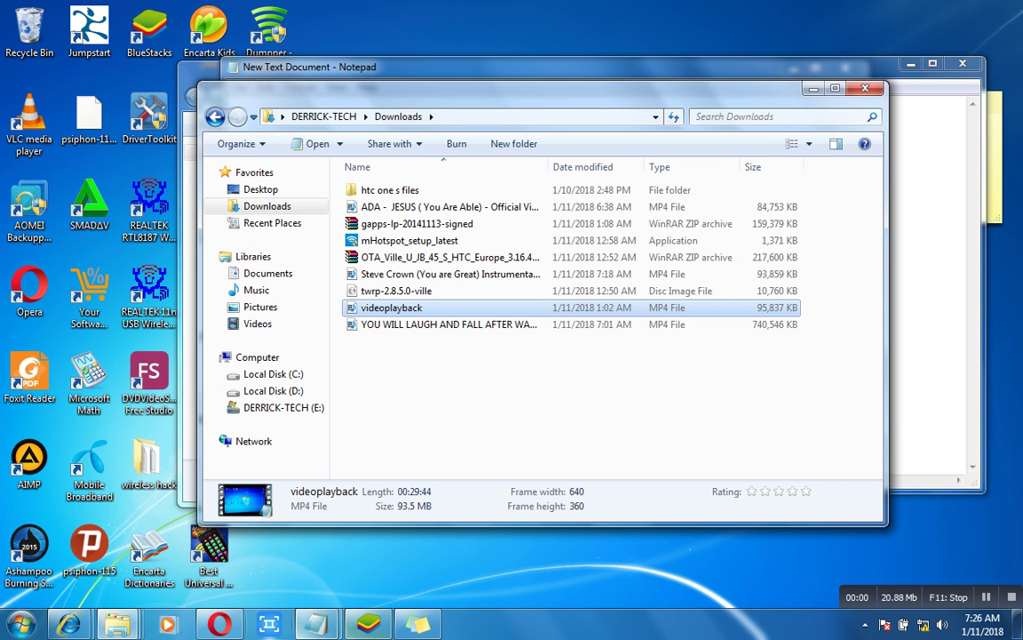
Step: Paste the copied web page text into New Text Document in Notepad
{"action": "left_click", "coordinate": [315, 625]}
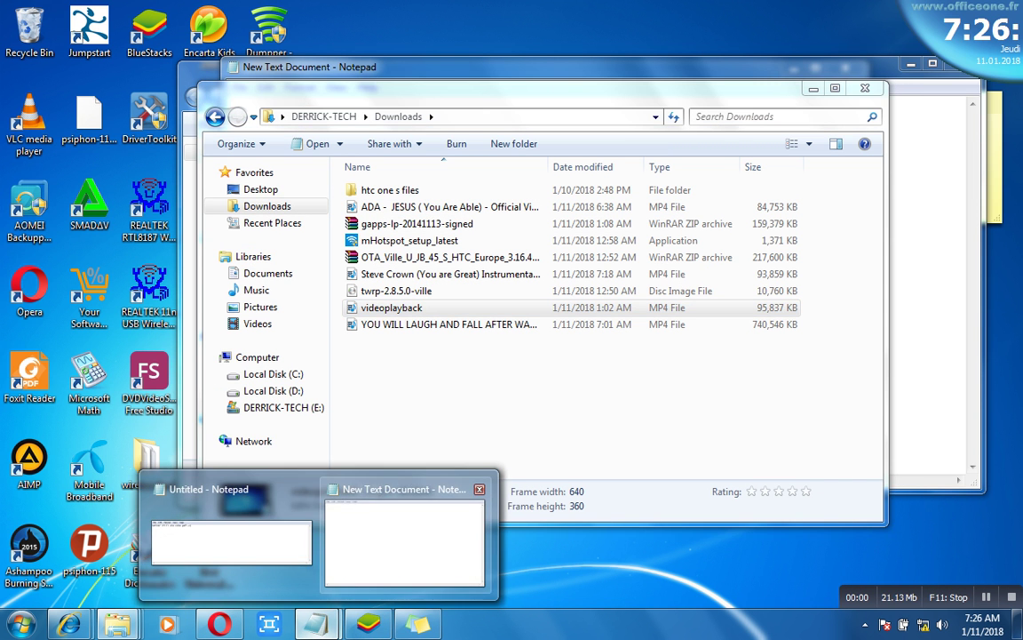
{"action": "left_click", "coordinate": [404, 537]}
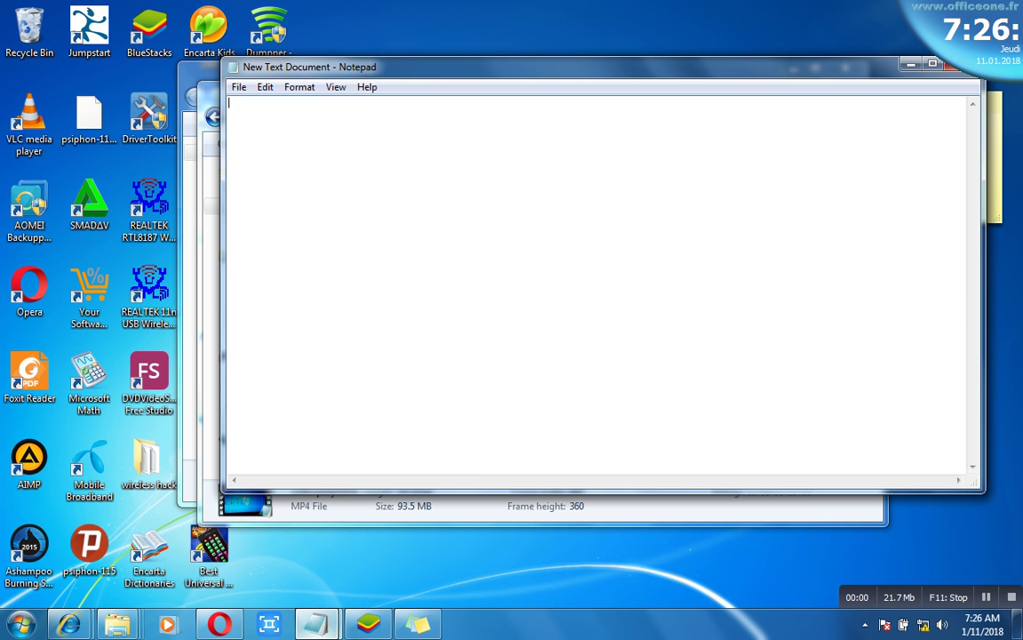
{"action": "key", "text": "ctrl+v"}
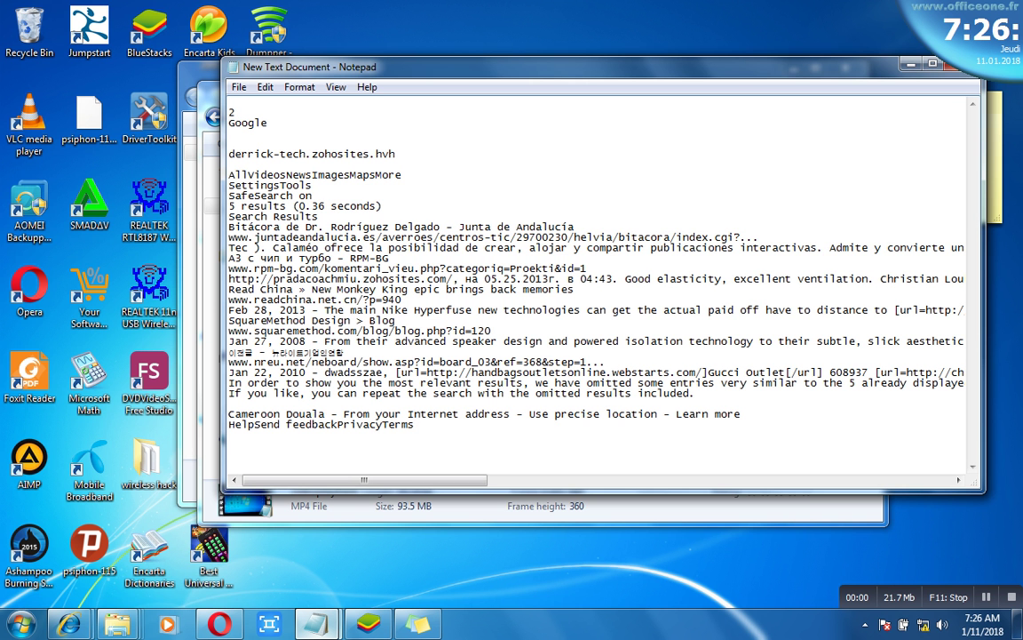
{"action": "mouse_move", "coordinate": [364, 479]}
{"action": "left_mouse_down"}
{"action": "mouse_move", "coordinate": [827, 479]}
{"action": "mouse_move", "coordinate": [363, 480]}
{"action": "left_mouse_up"}
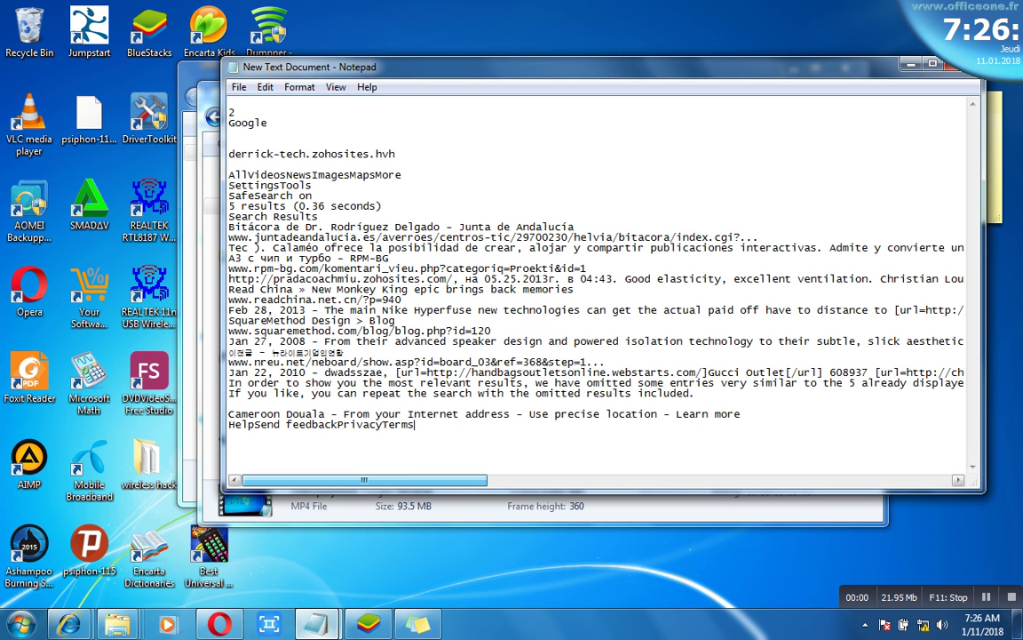
Step: Start saving New Text Document under a new name and locate the encarta 2019 folder on the desktop
{"action": "key", "text": "alt"}
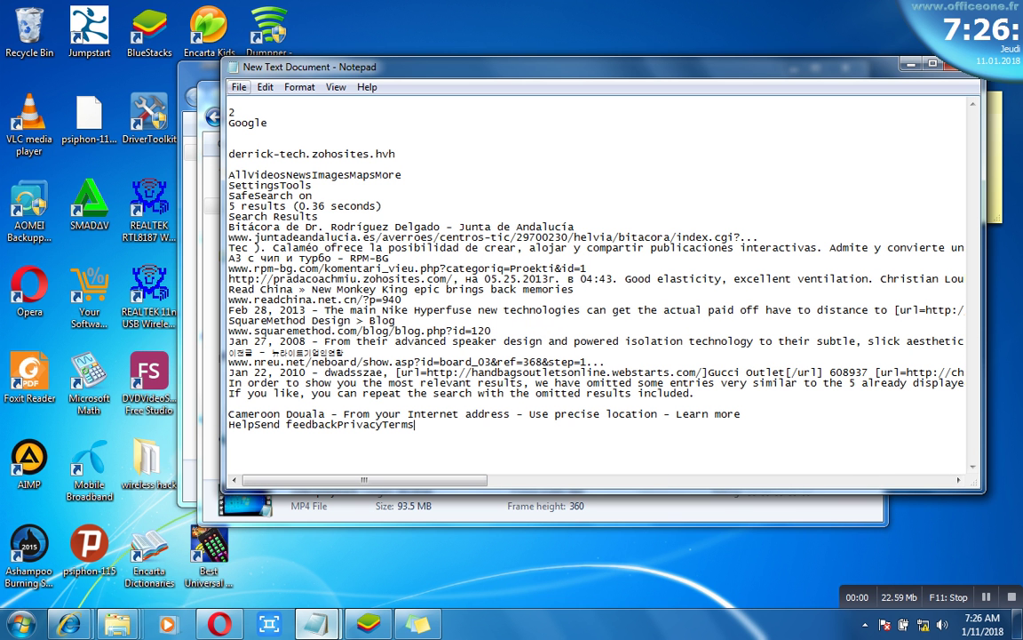
{"action": "key", "text": "Down"}
{"action": "key", "text": "Right"}
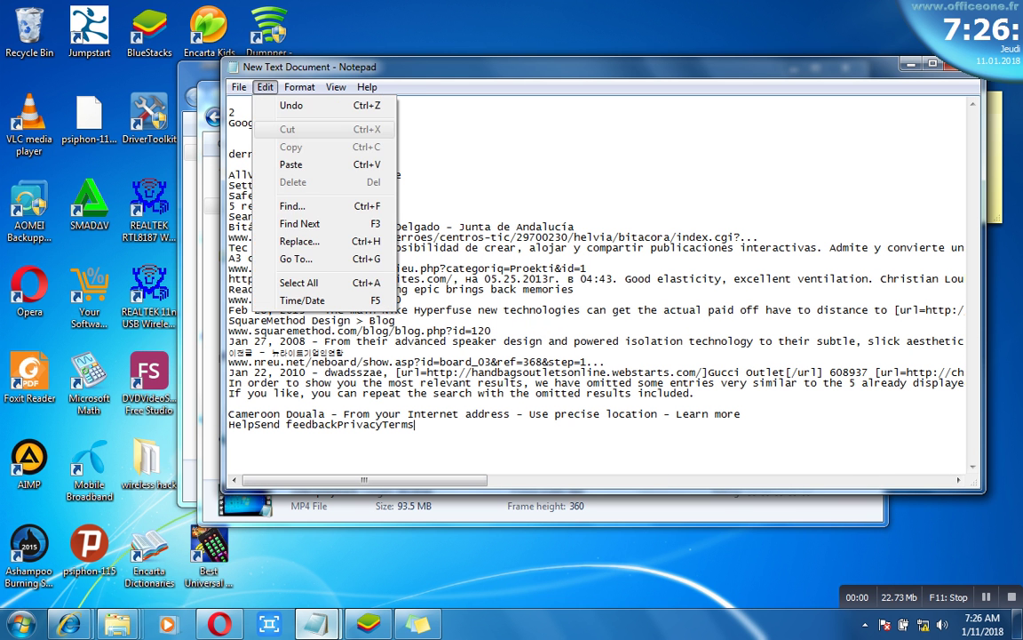
{"action": "key", "text": "Left"}
{"action": "key", "text": "Down"}
{"action": "key", "text": "Down"}
{"action": "key", "text": "Down"}
{"action": "key", "text": "Down"}
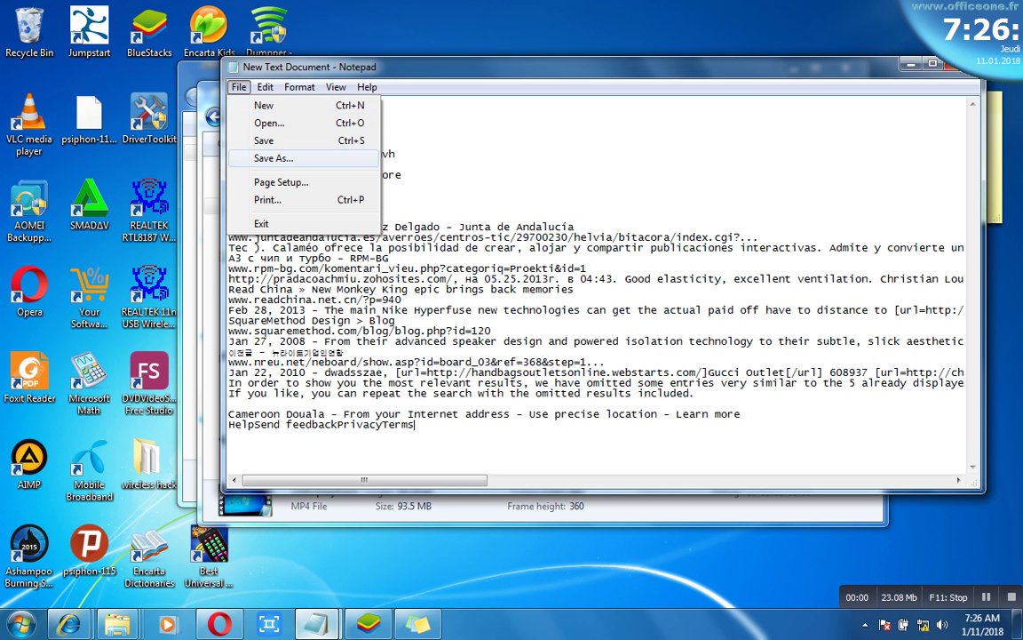
{"action": "key", "text": "Return"}
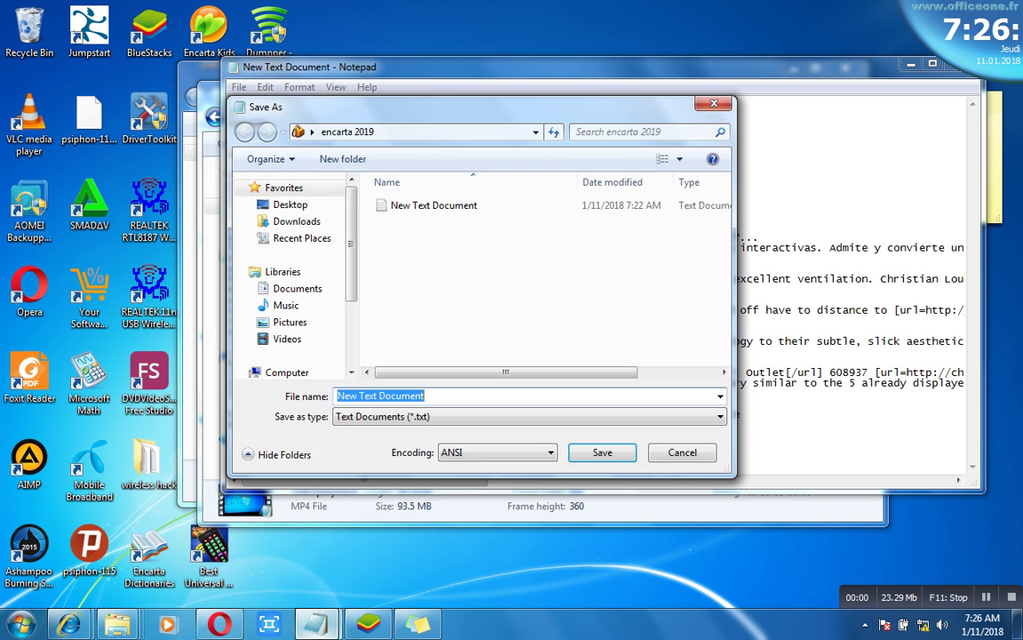
{"action": "left_click", "coordinate": [289, 205]}
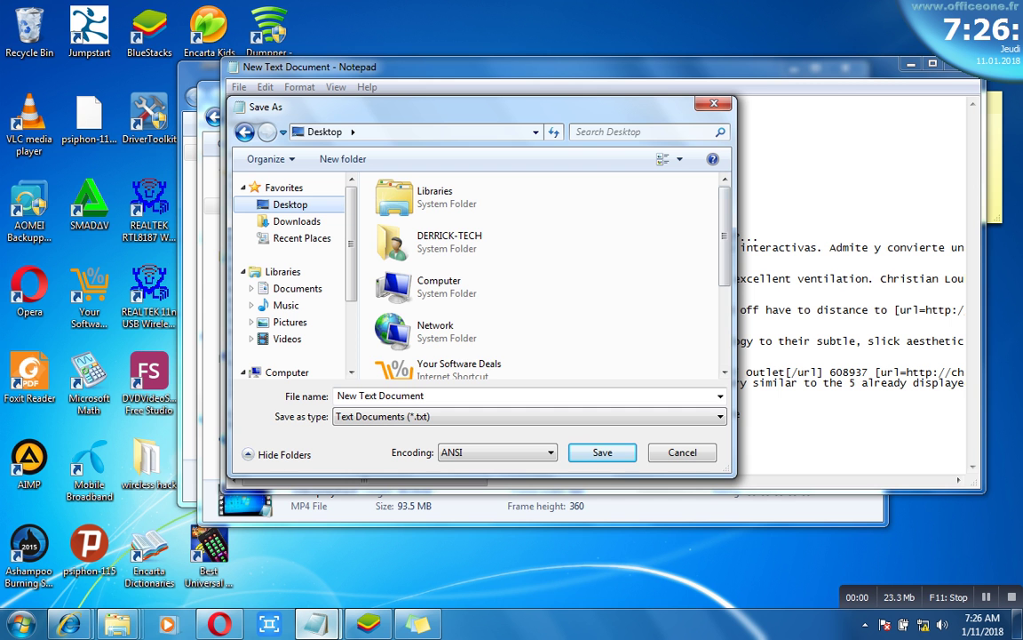
{"action": "scroll", "coordinate": [480, 326], "scroll_direction": "down", "scroll_amount": 3}
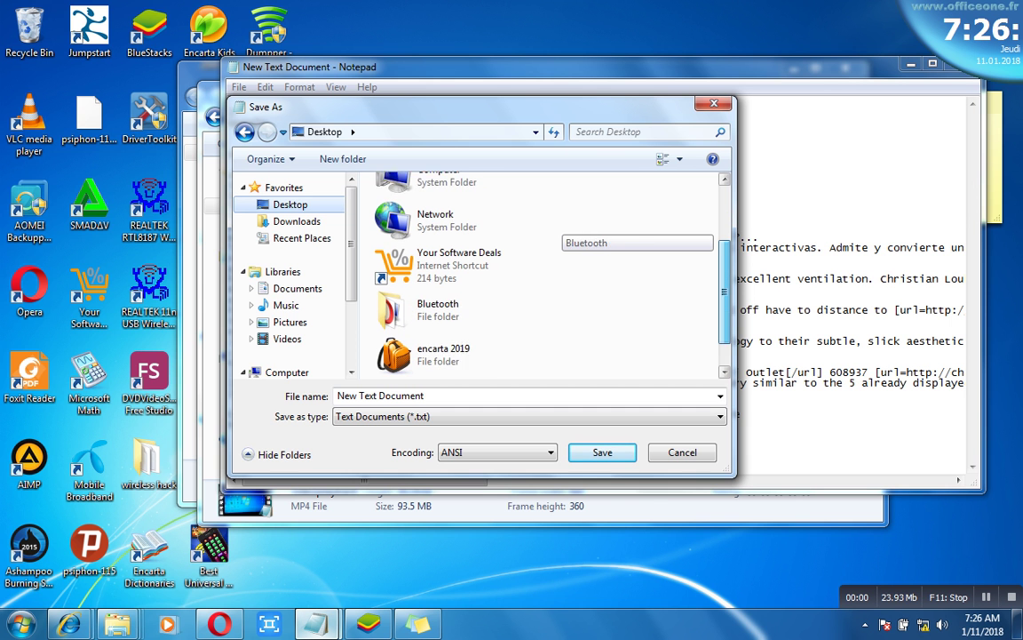
{"action": "left_click", "coordinate": [470, 327]}
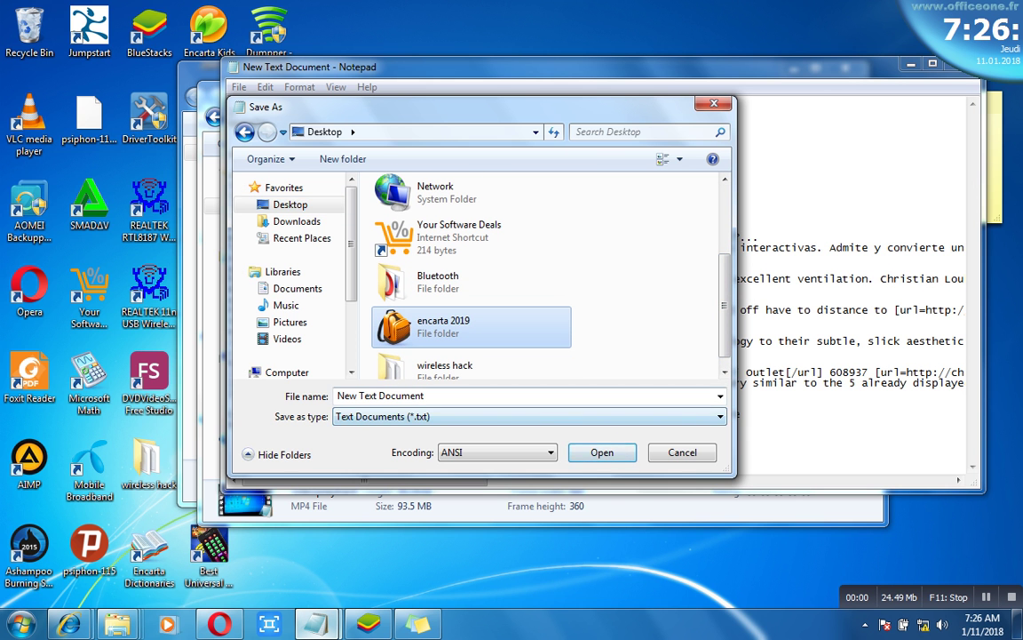
Step: Save the document as "Encarta setup.bat" inside the encarta 2019 folder, accepting the ANSI encoding
{"action": "left_click", "coordinate": [529, 395]}
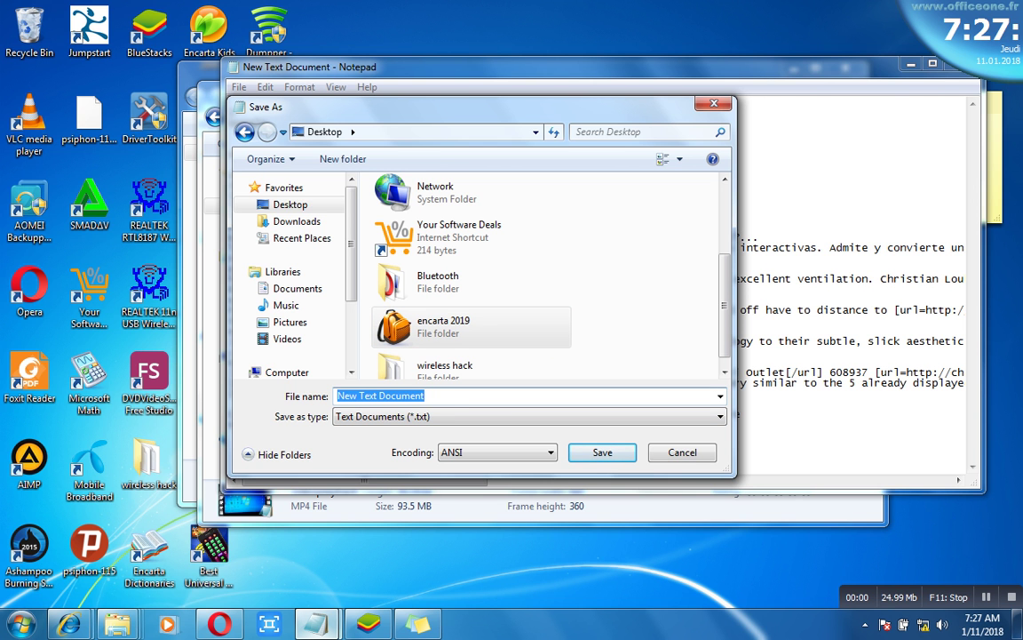
{"action": "type", "text": "Ec"}
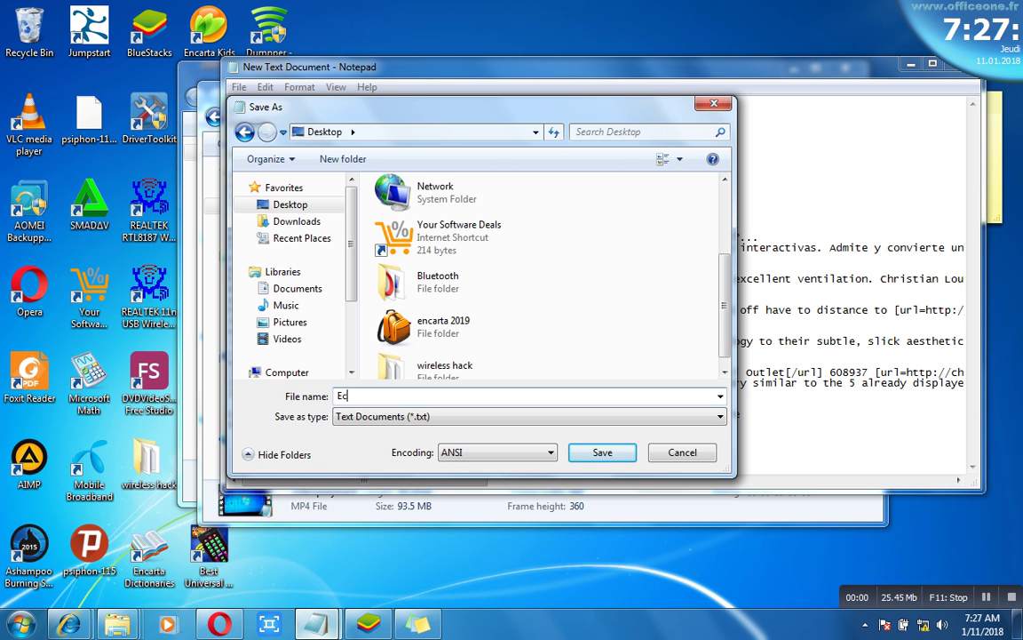
{"action": "key", "text": "BackSpace"}
{"action": "type", "text": "nca"}
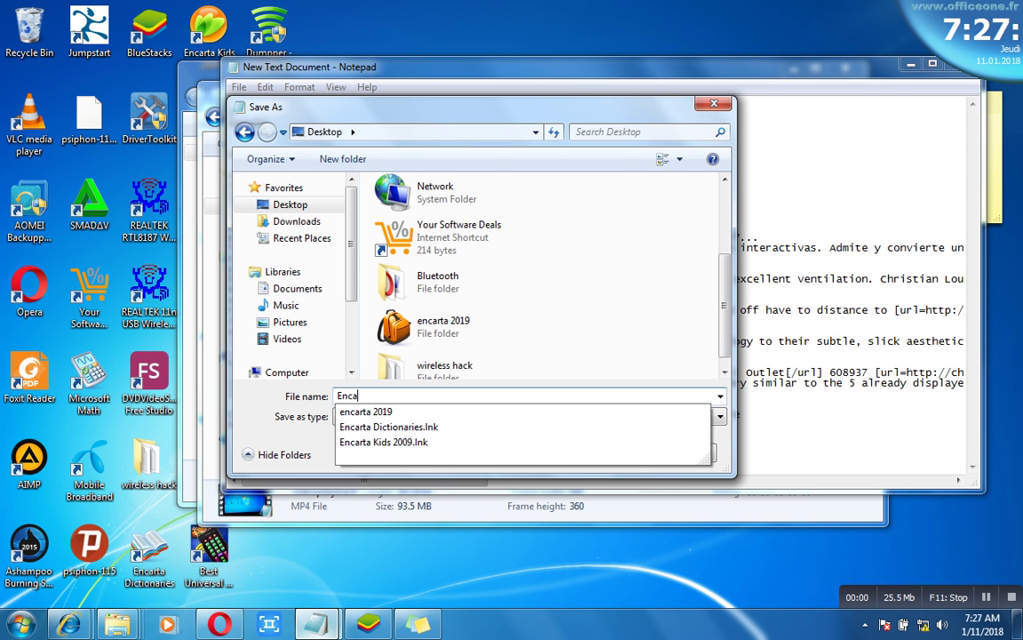
{"action": "type", "text": "rta set"}
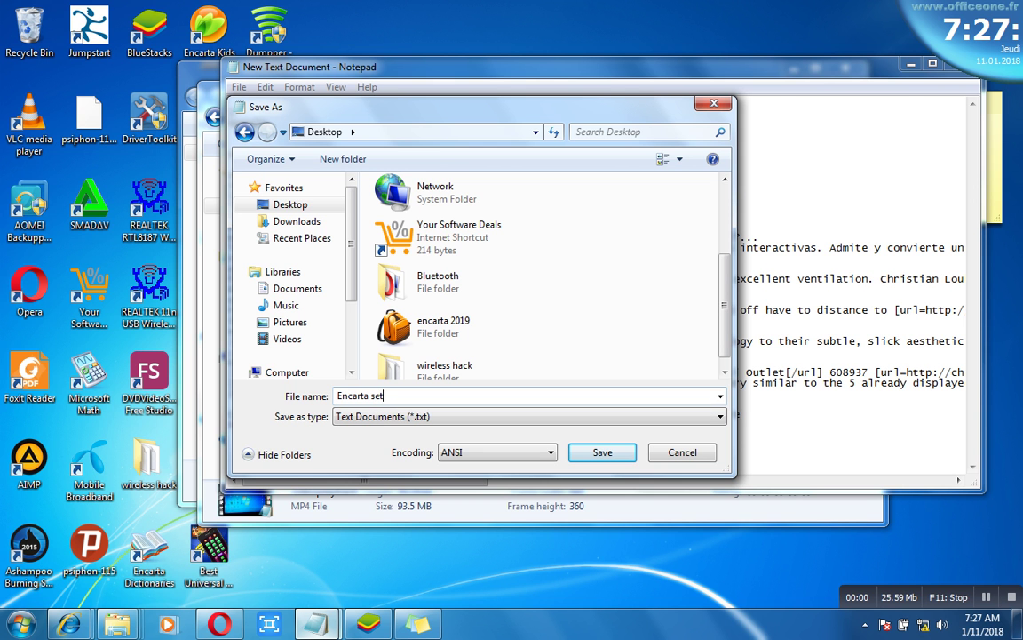
{"action": "type", "text": "up"}
{"action": "type", "text": ".bat"}
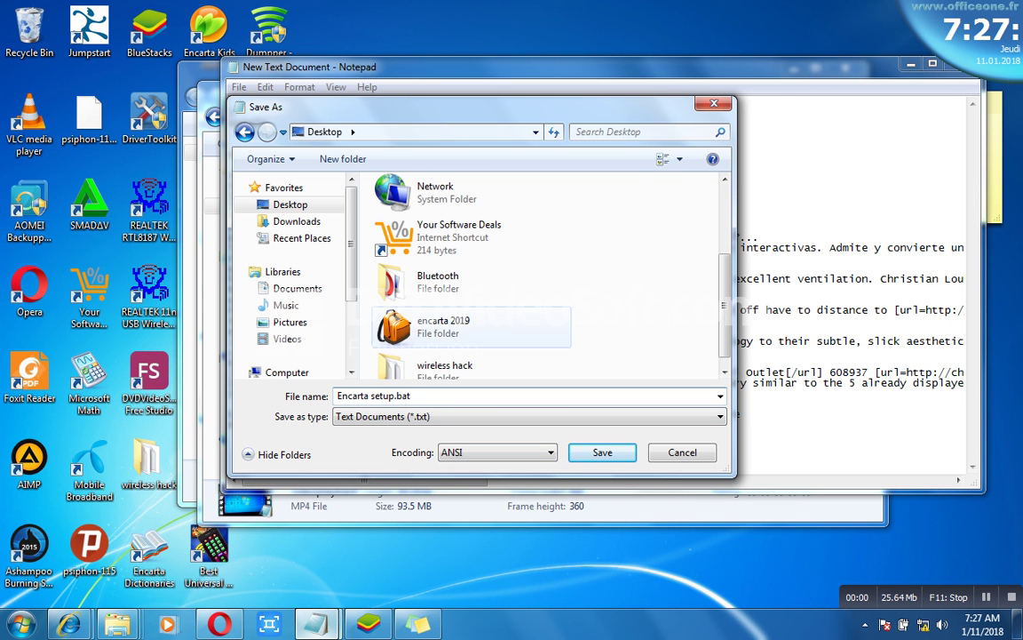
{"action": "left_click", "coordinate": [393, 316]}
{"action": "double_click", "coordinate": [393, 316]}
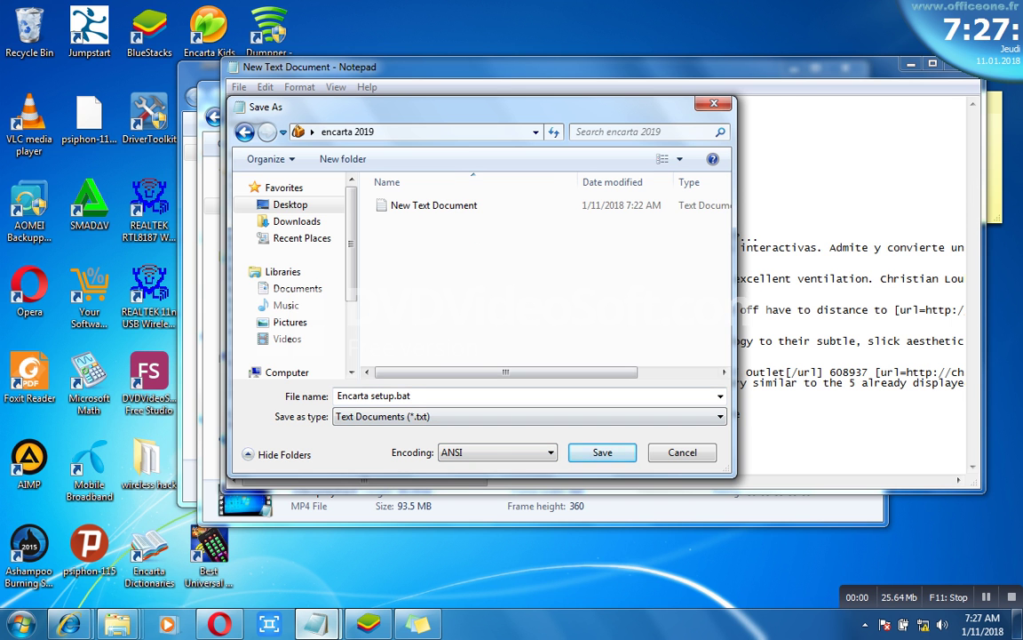
{"action": "key", "text": "Return"}
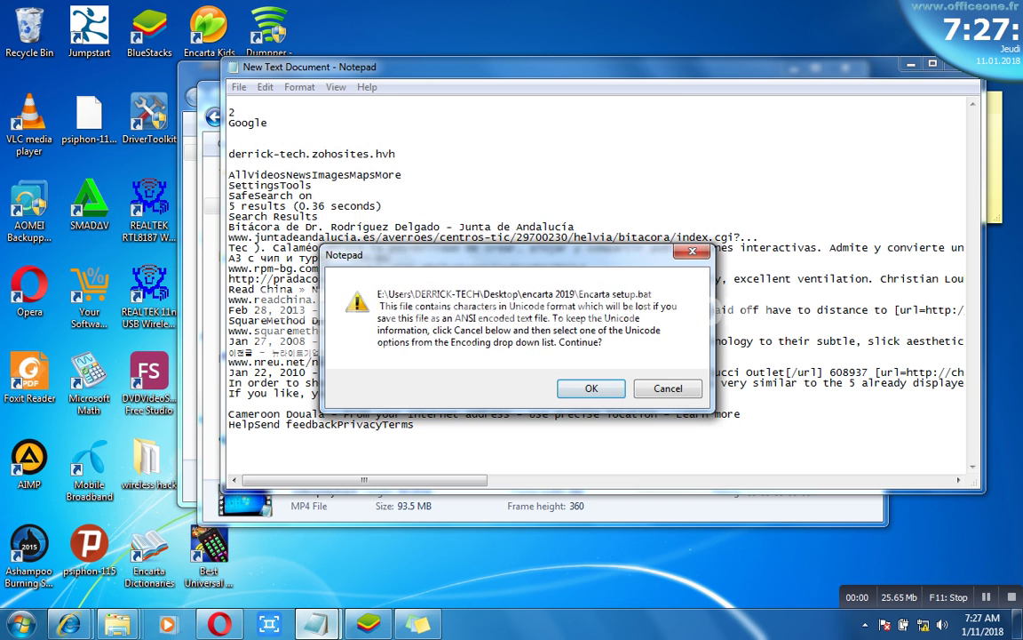
{"action": "key", "text": "Return"}
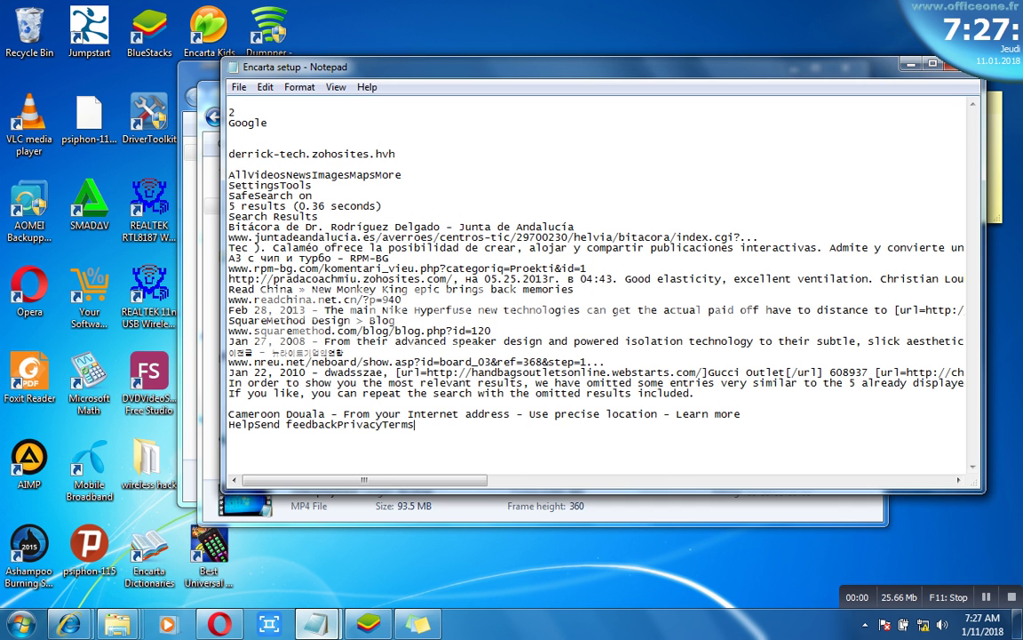
Step: Minimize the Encarta setup and Downloads windows, and replace the untitled Notepad note with "make setup start file" before minimizing it too
{"action": "left_click", "coordinate": [910, 64]}
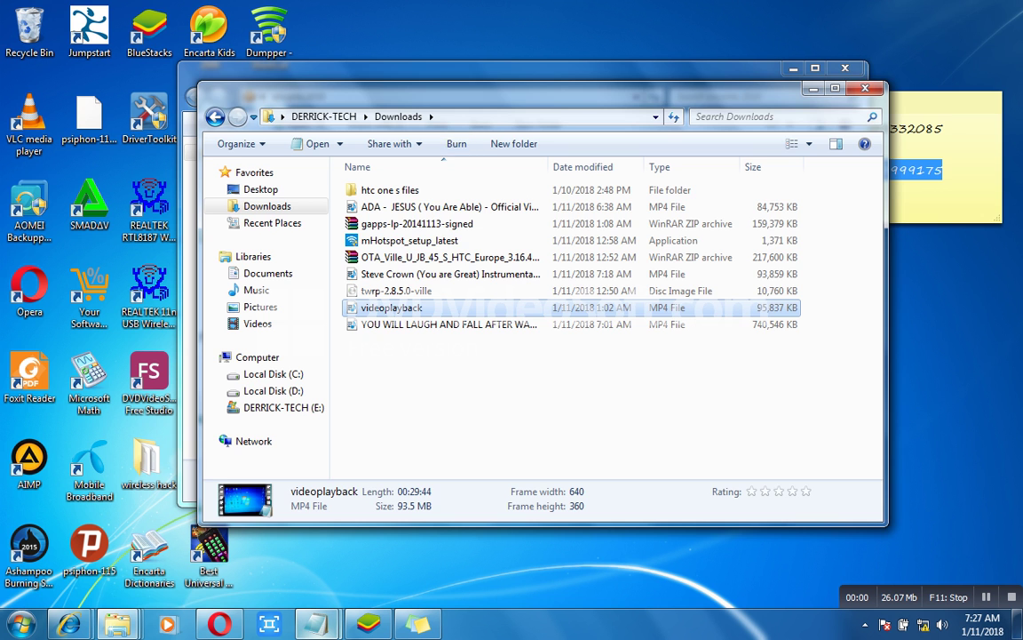
{"action": "left_click", "coordinate": [812, 88]}
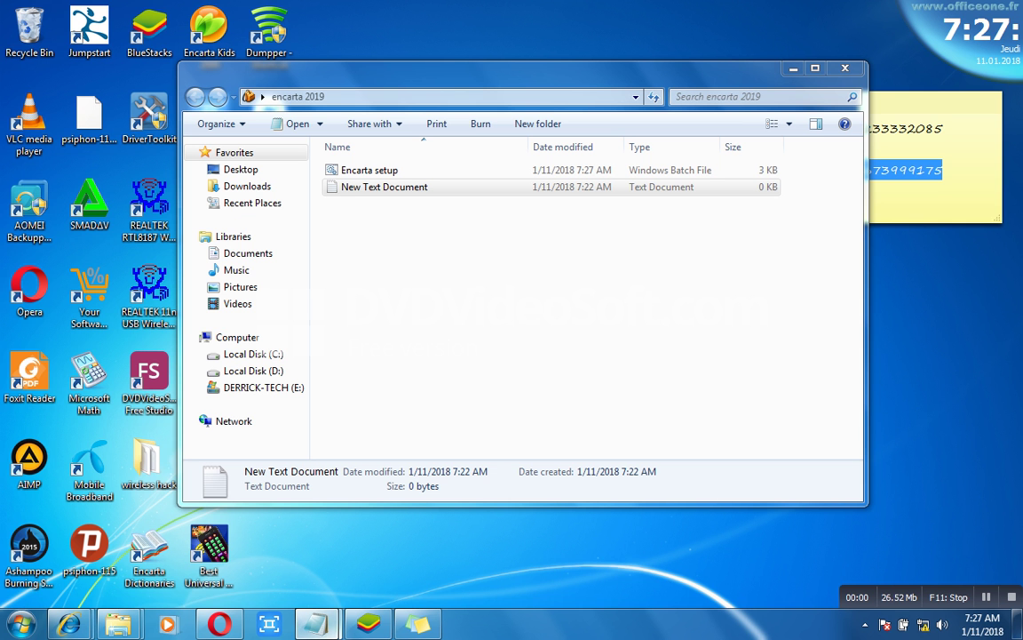
{"action": "mouse_move", "coordinate": [317, 623]}
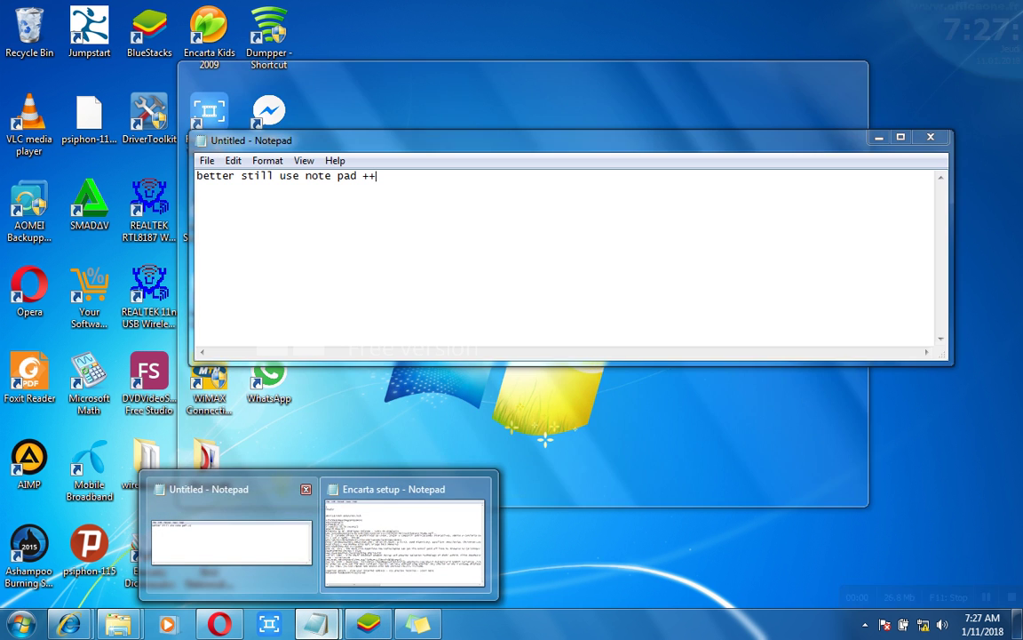
{"action": "left_click", "coordinate": [229, 538]}
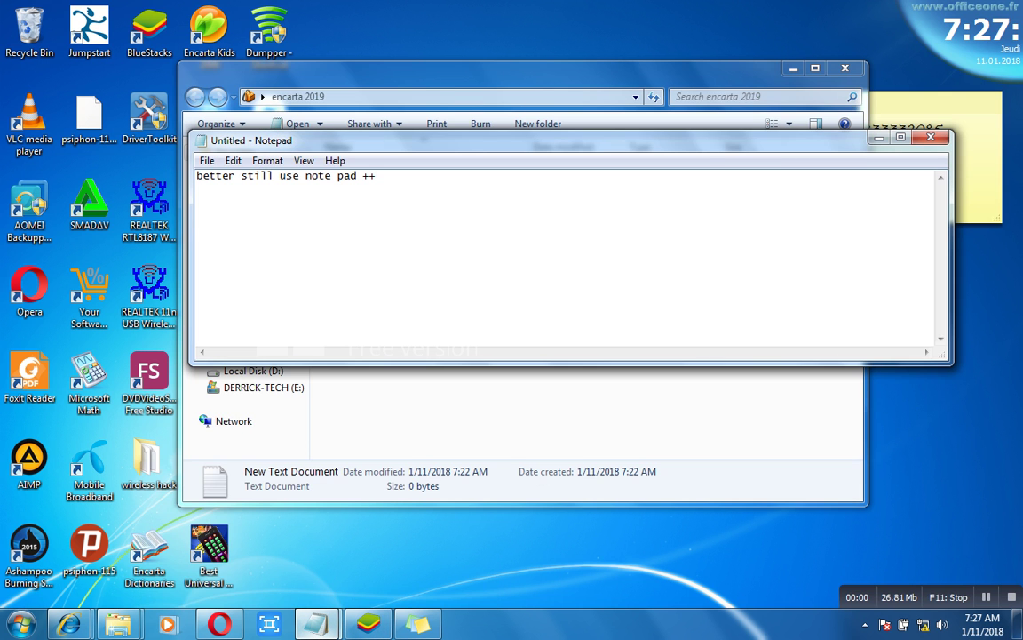
{"action": "key", "text": "ctrl+a"}
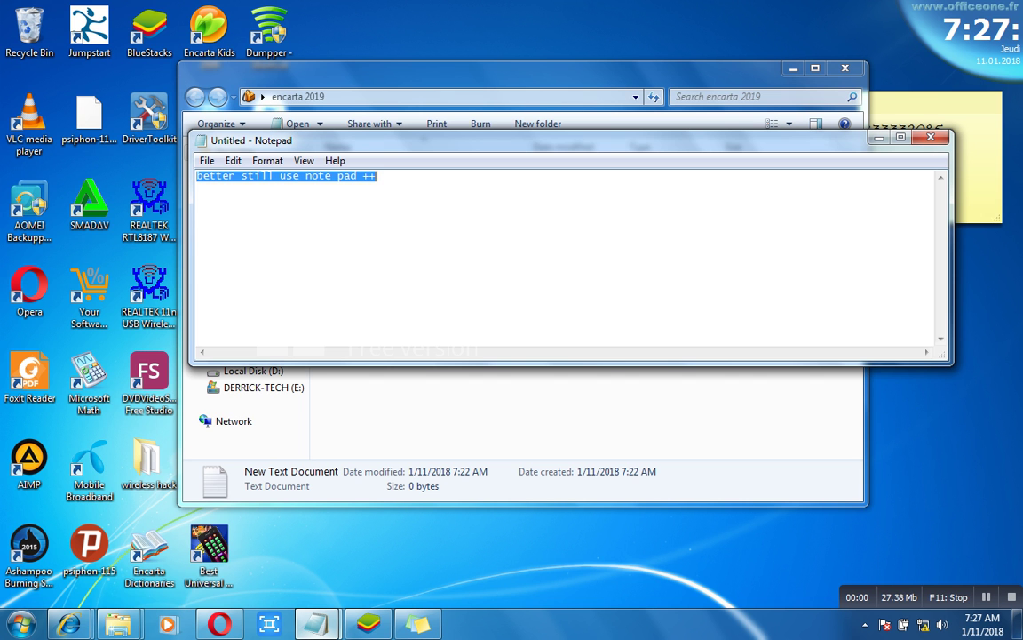
{"action": "type", "text": "make setup"}
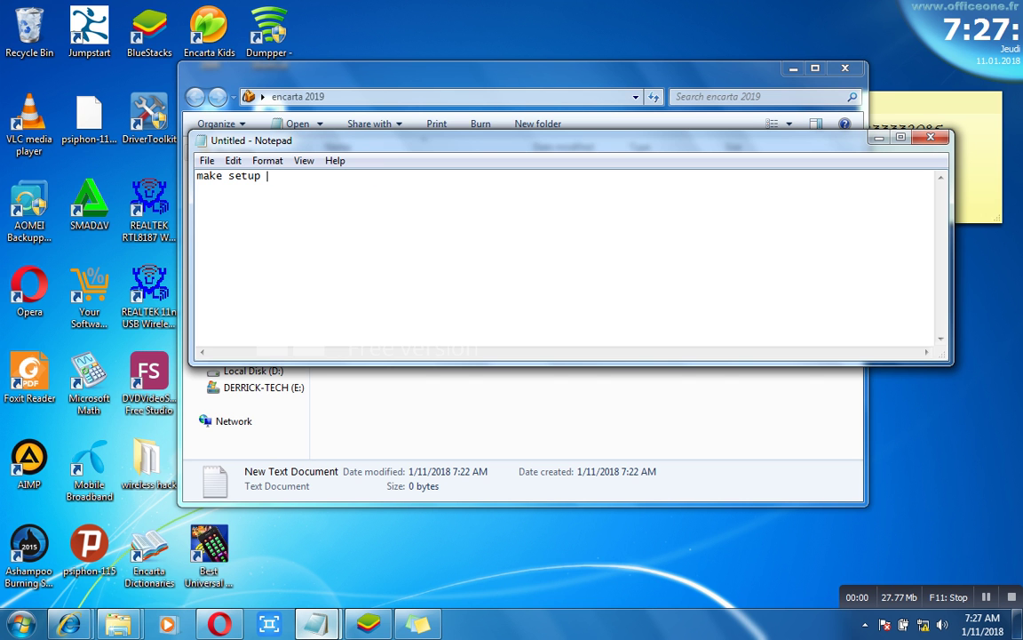
{"action": "type", "text": " start file"}
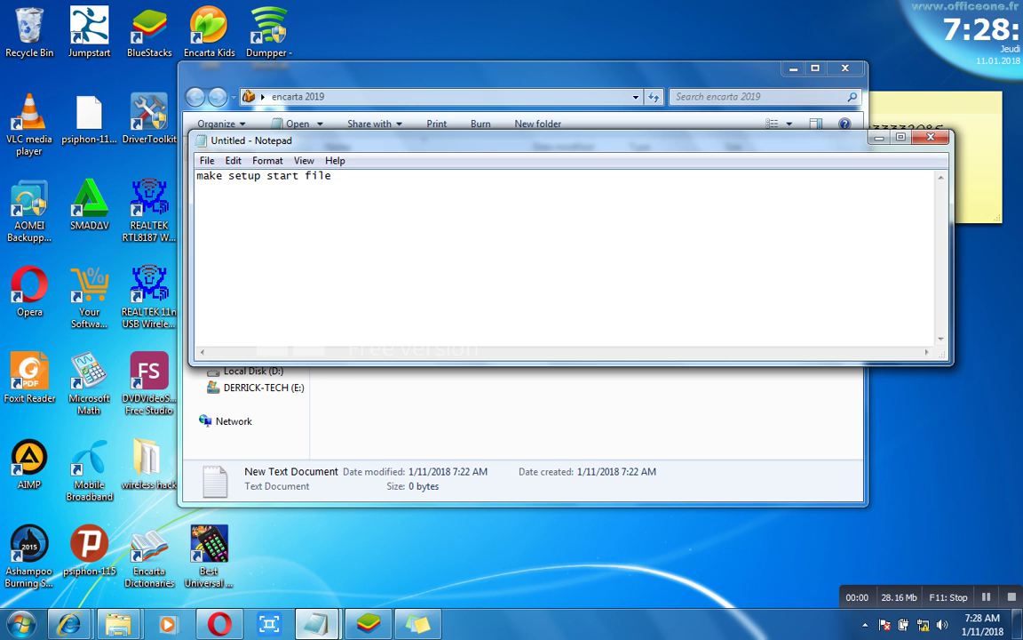
{"action": "left_click", "coordinate": [880, 138]}
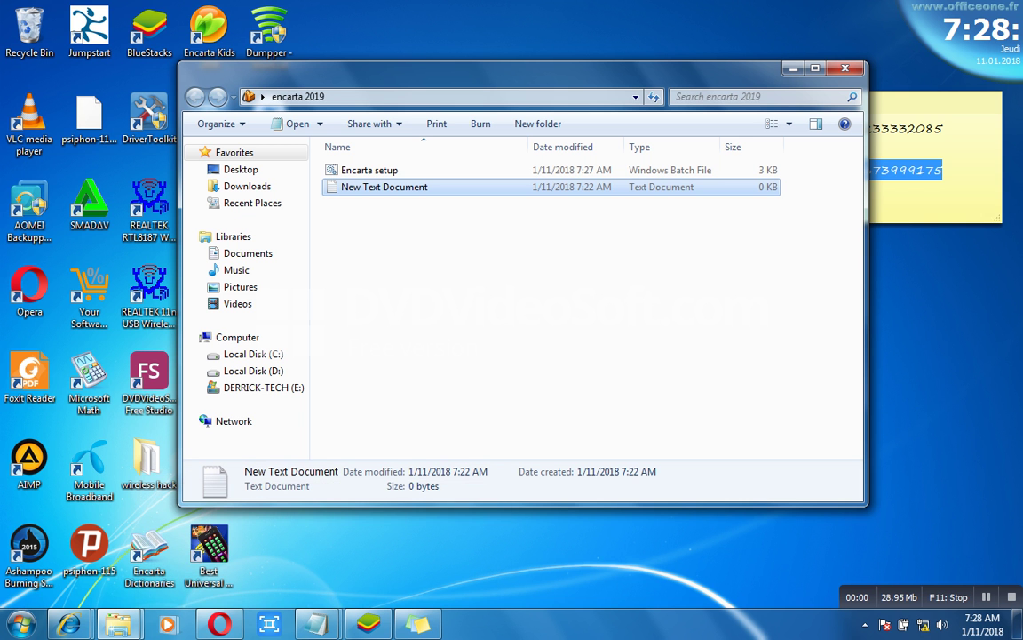
Step: Open New Text Document from the encarta 2019 folder and paste the copied web page text into it
{"action": "right_click", "coordinate": [354, 192]}
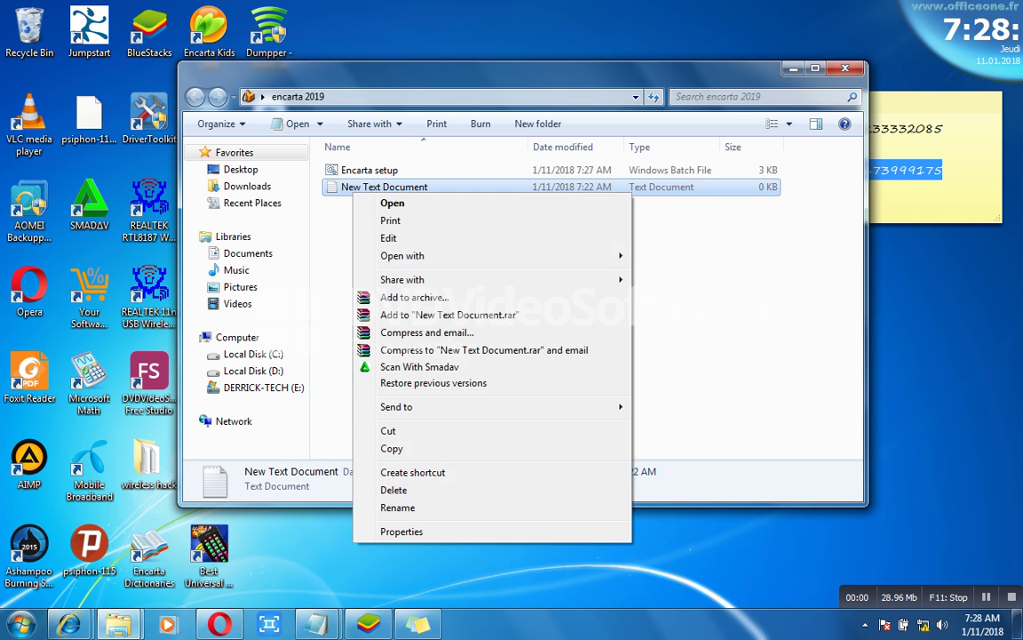
{"action": "key", "text": "Return"}
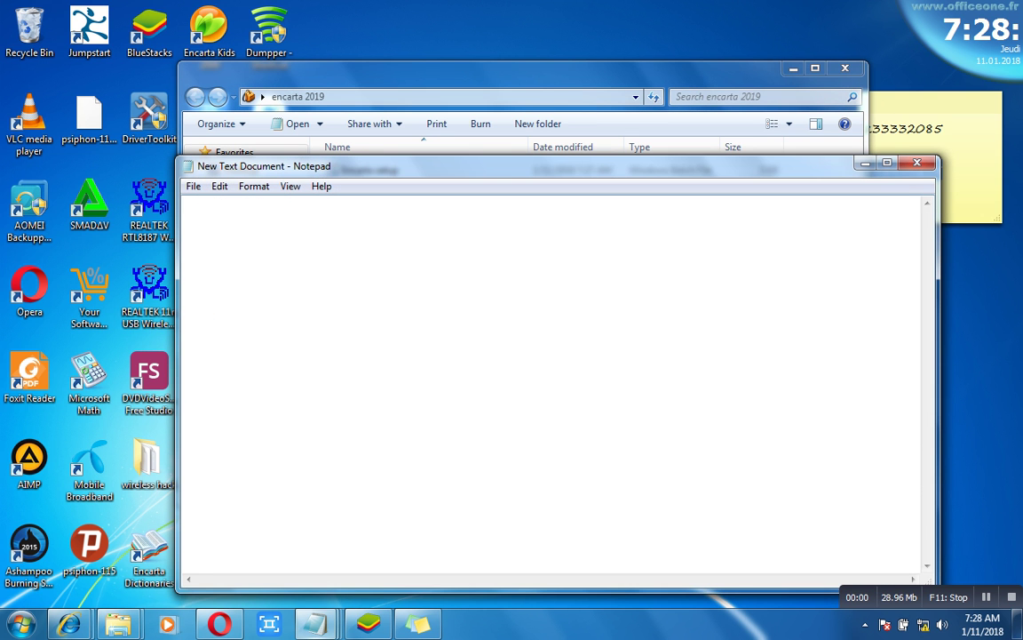
{"action": "key", "text": "ctrl+v"}
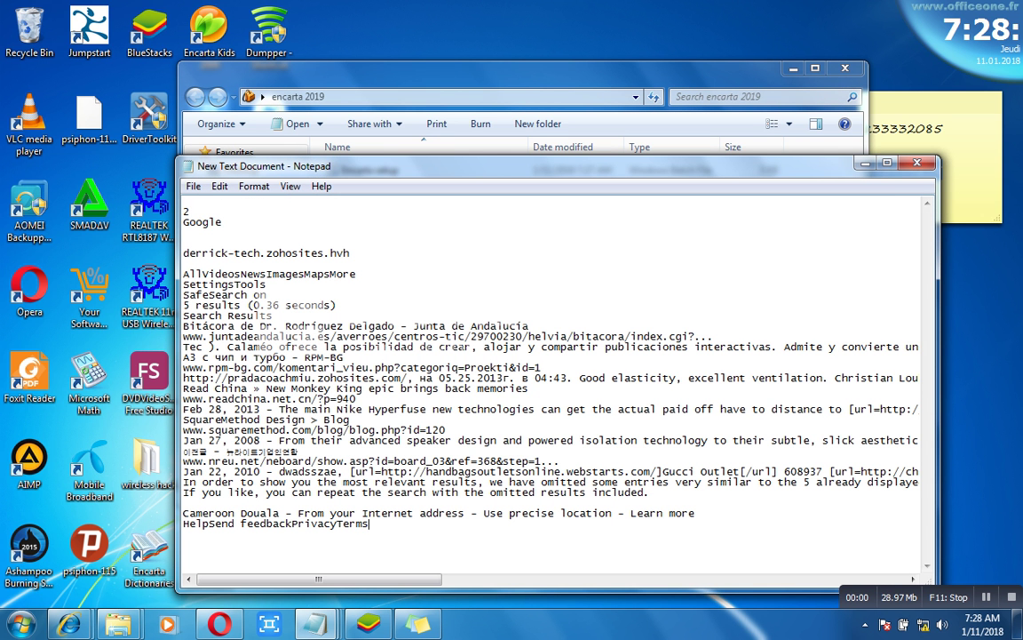
Step: Delete the block of pasted text from the site address line below "Google" into the Nike Hyperfuse line
{"action": "key", "text": "shift+Down"}
{"action": "key", "text": "shift+Down"}
{"action": "key", "text": "shift+Down"}
{"action": "key", "text": "shift+Down"}
{"action": "key", "text": "shift+Down"}
{"action": "key", "text": "shift+Down"}
{"action": "key", "text": "shift+Down"}
{"action": "key", "text": "shift+Down"}
{"action": "key", "text": "shift+Down"}
{"action": "key", "text": "shift+Down"}
{"action": "key", "text": "shift+Down"}
{"action": "key", "text": "shift+Down"}
{"action": "key", "text": "shift+Down"}
{"action": "key", "text": "shift+Down"}
{"action": "key", "text": "shift+Down"}
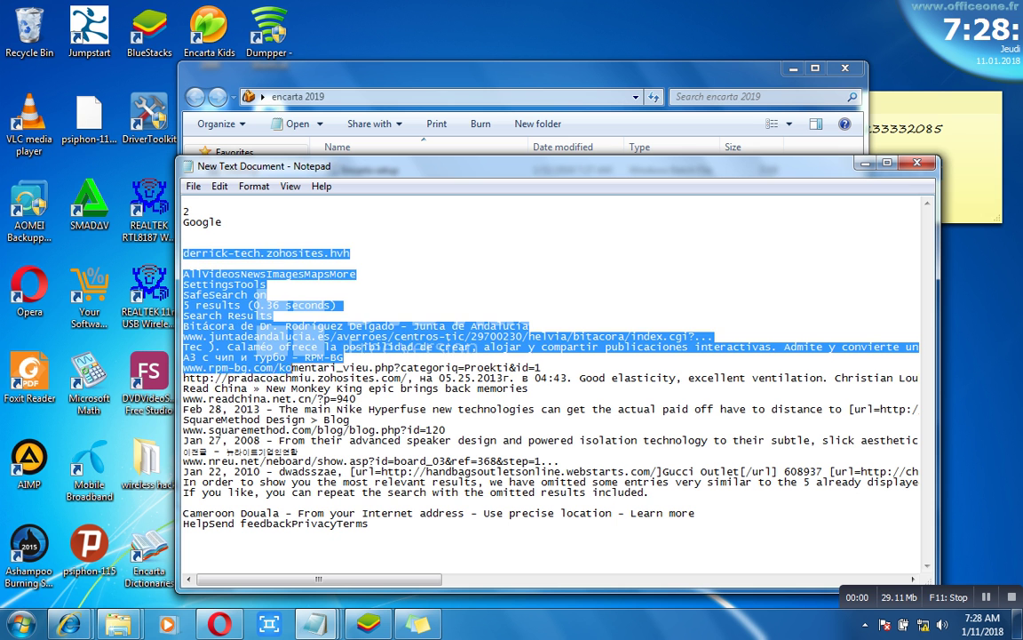
{"action": "key", "text": "Delete"}
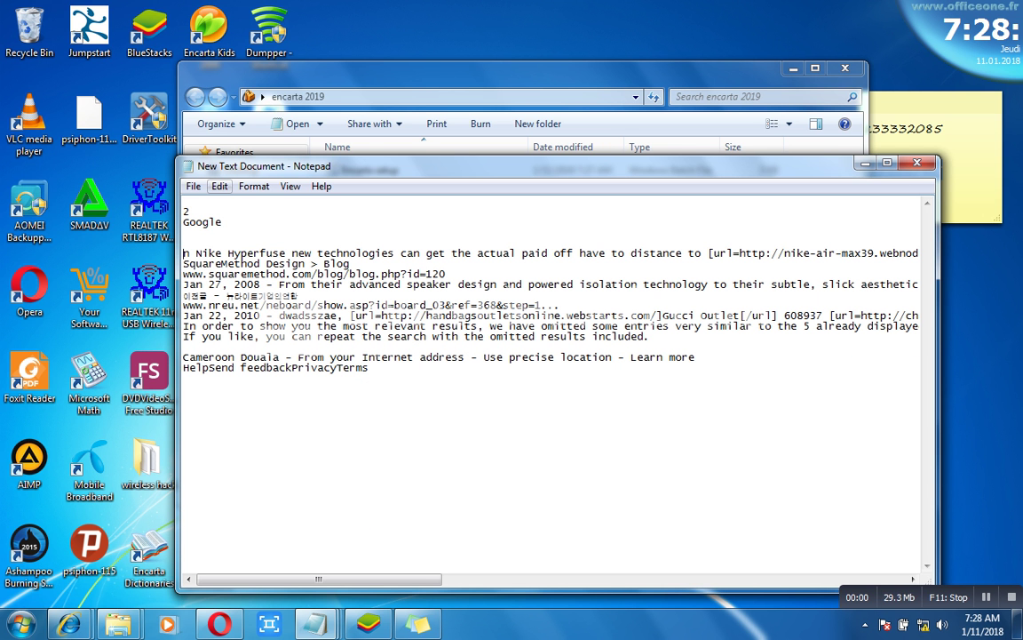
Step: Save the shortened New Text Document, accepting the loss of its Unicode characters
{"action": "key", "text": "alt"}
{"action": "key", "text": "Right"}
{"action": "key", "text": "Left"}
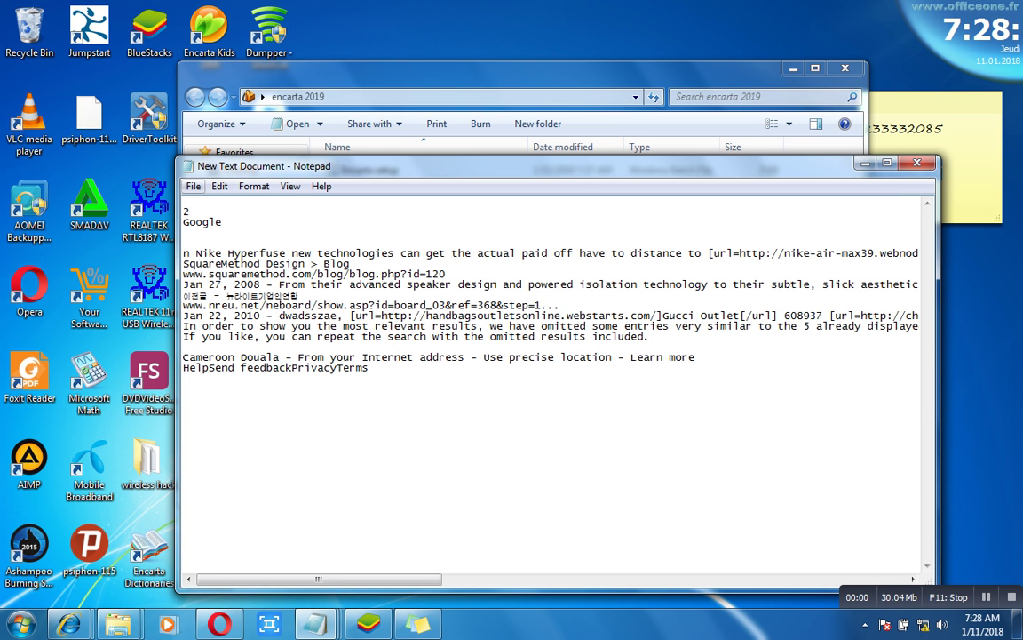
{"action": "key", "text": "ctrl+s"}
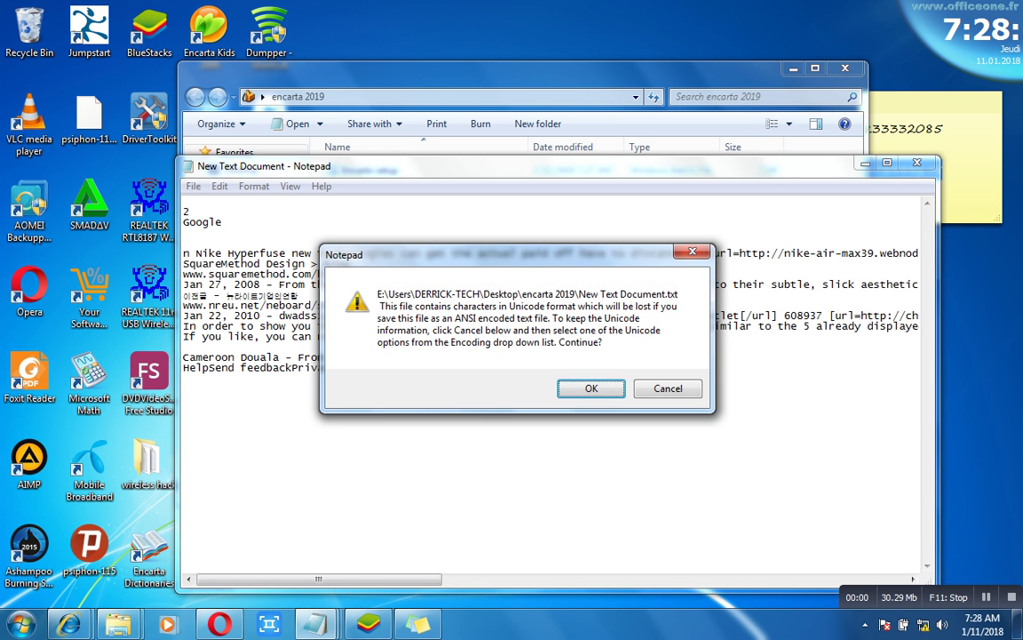
{"action": "key", "text": "Return"}
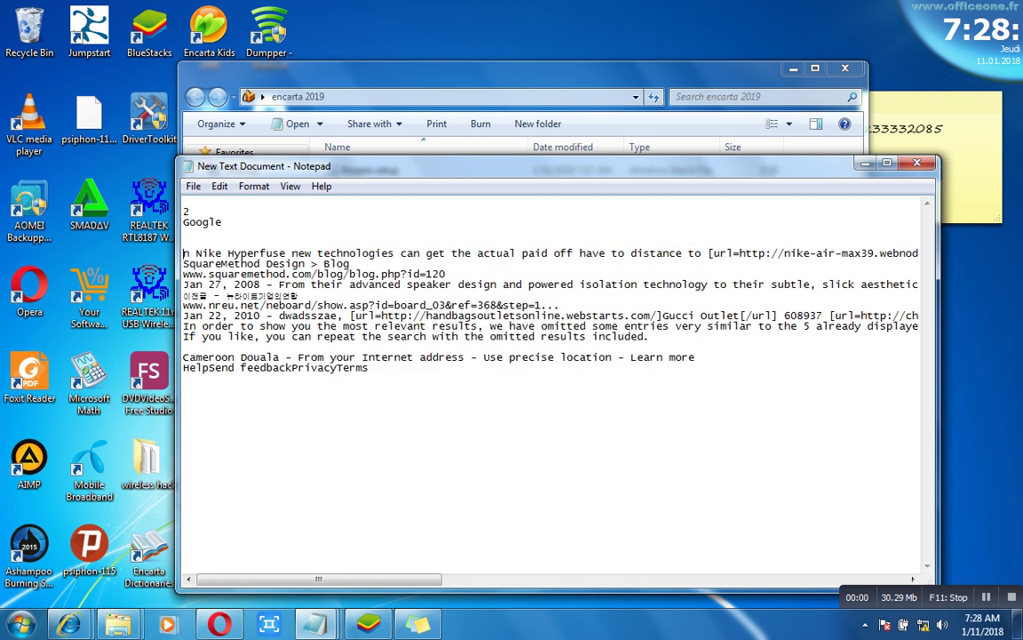
Step: Rename New Text Document in the encarta 2019 folder to "Setup start file"
{"action": "key", "text": "alt+Tab"}
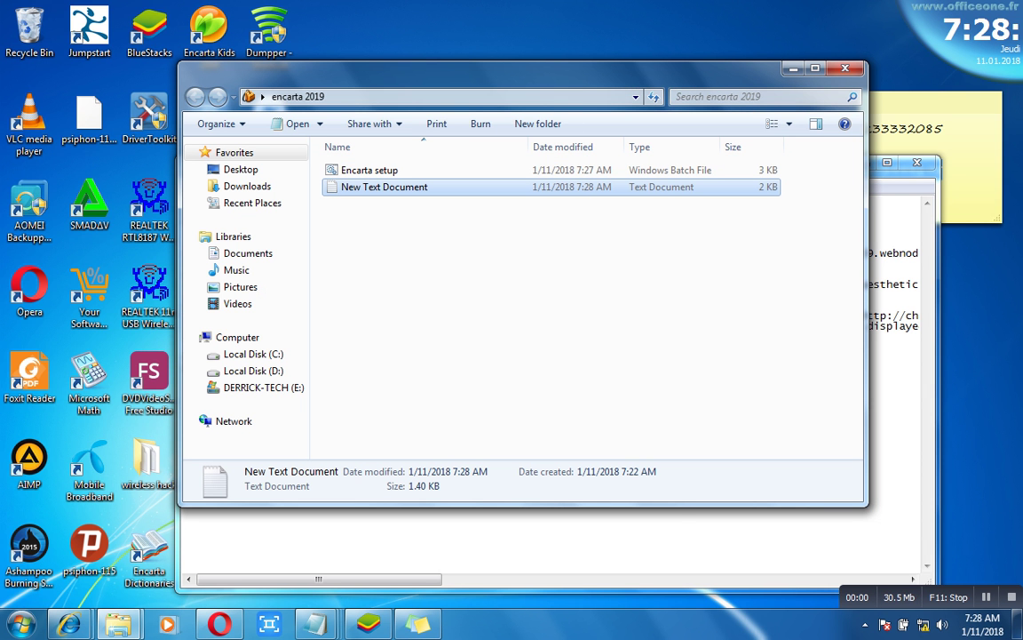
{"action": "right_click", "coordinate": [405, 189]}
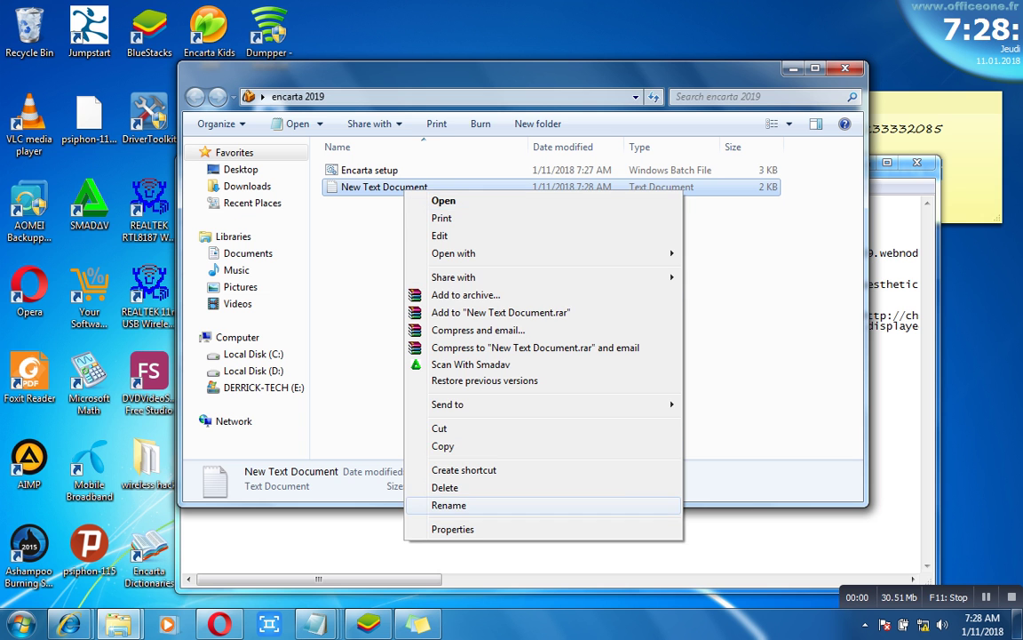
{"action": "key", "text": "Return"}
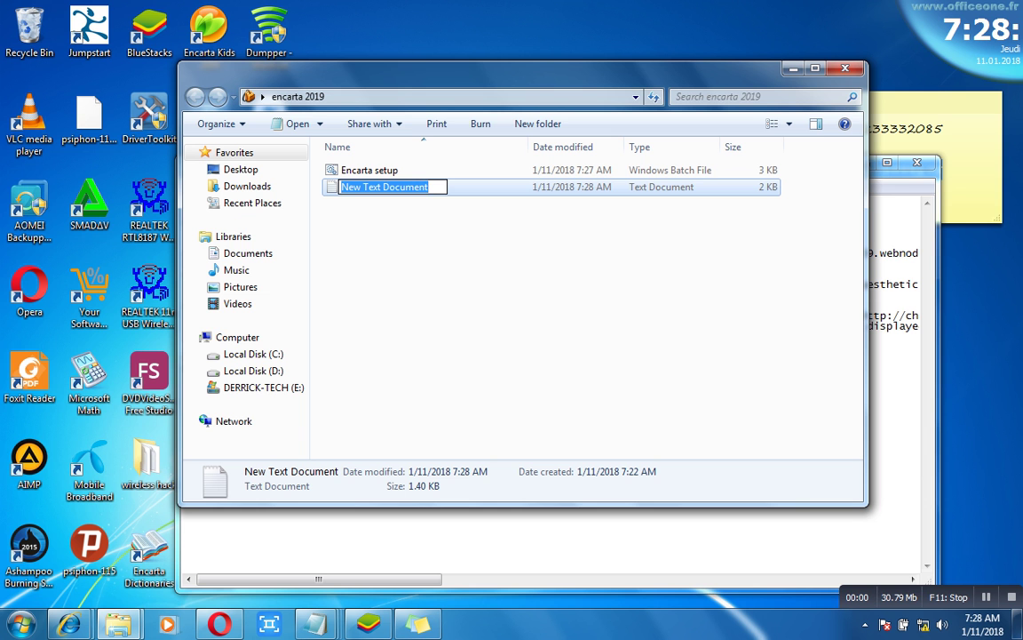
{"action": "type", "text": "Set"}
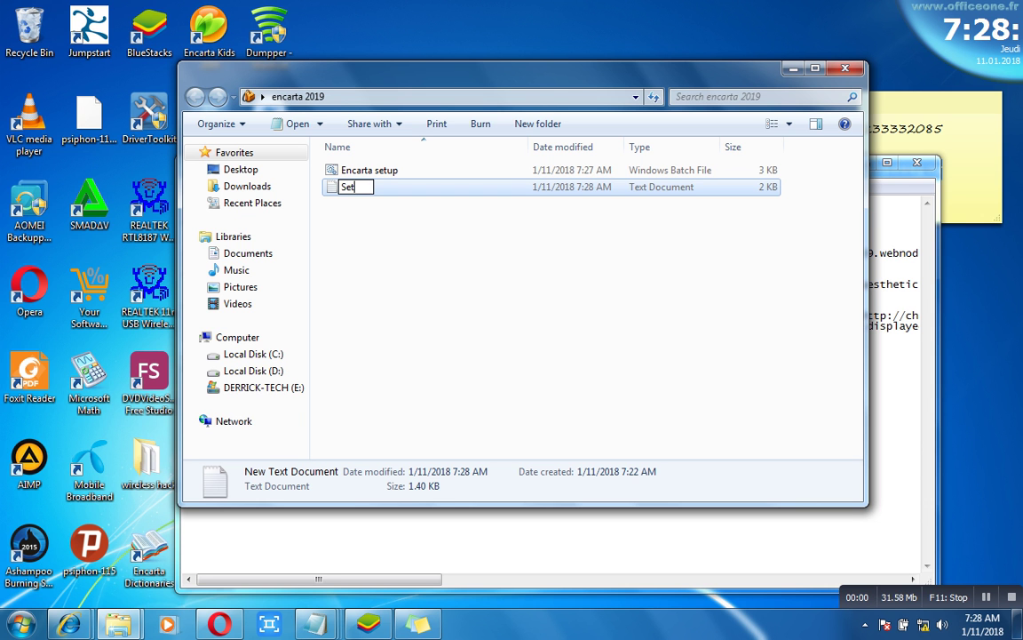
{"action": "type", "text": "up start "}
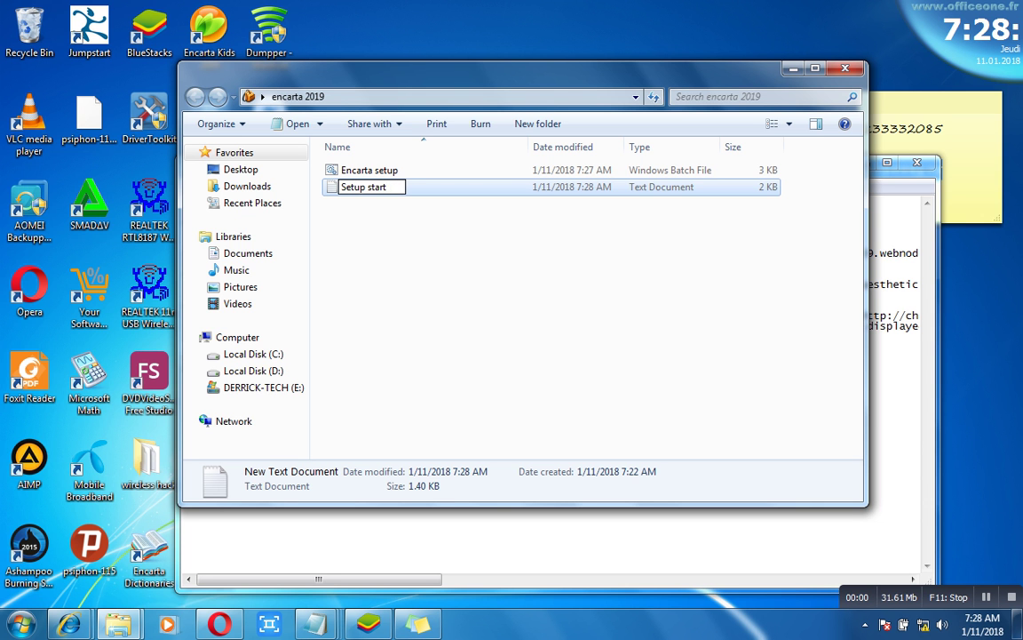
{"action": "type", "text": "file"}
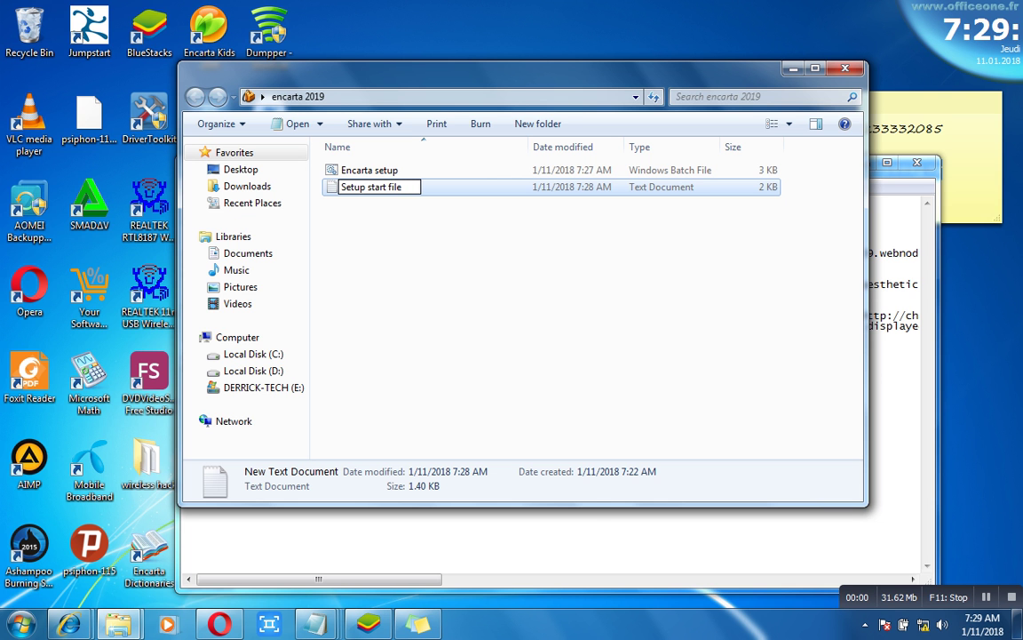
{"action": "key", "text": "Return"}
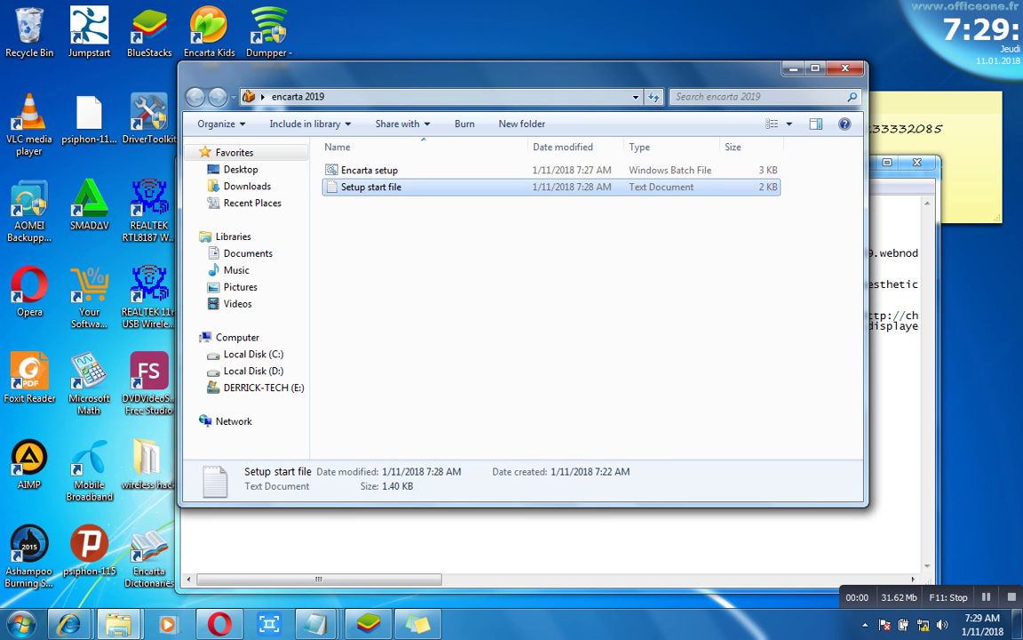
Step: Append ".exe" to the name of the Setup start file text document through its properties
{"action": "right_click", "coordinate": [340, 190]}
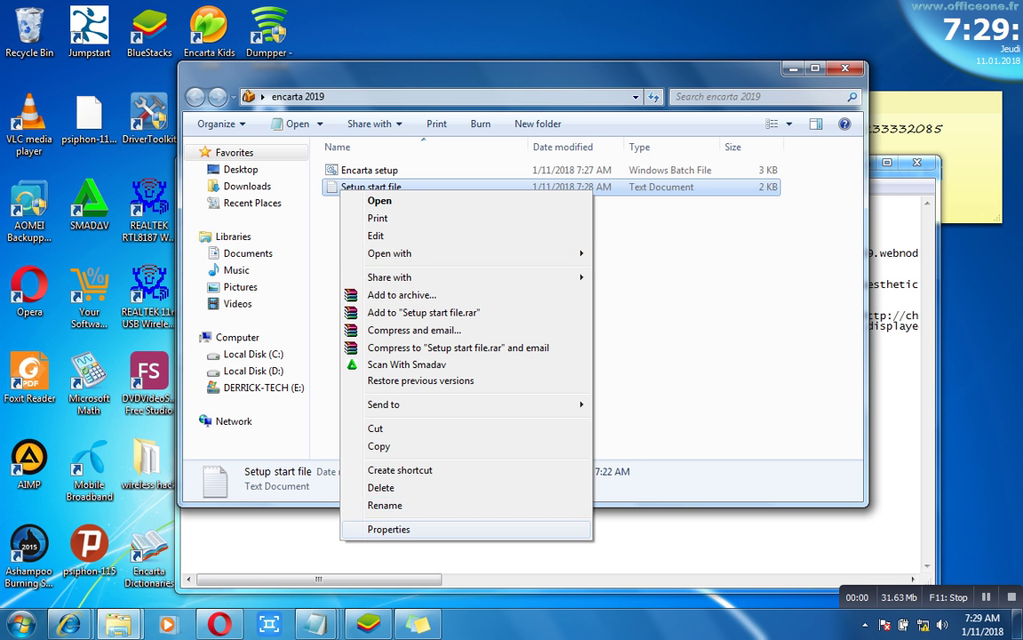
{"action": "left_click", "coordinate": [389, 529]}
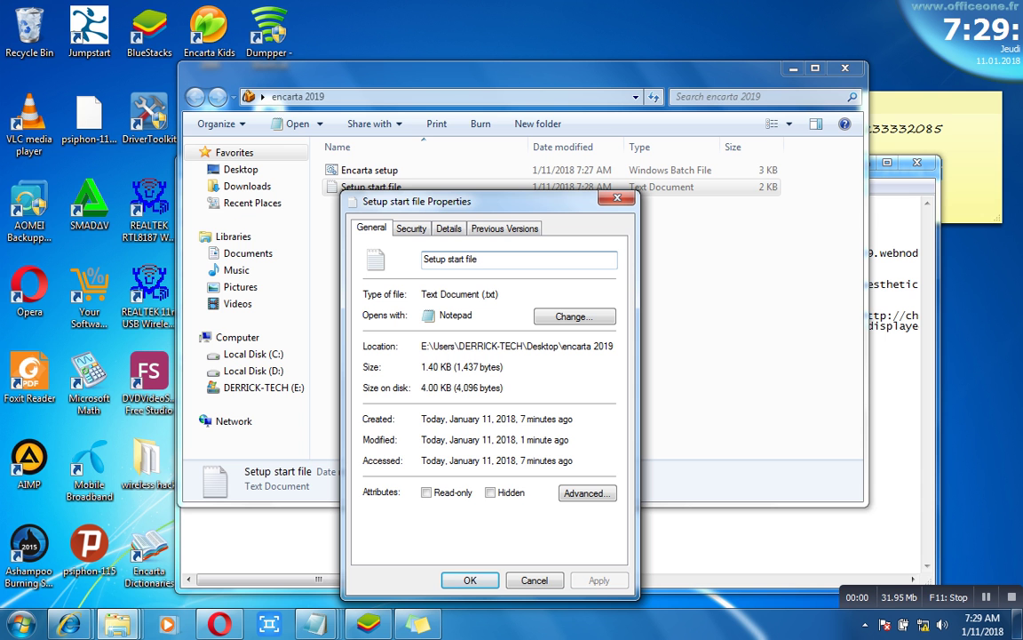
{"action": "type", "text": ".exe"}
{"action": "key", "text": "Return"}
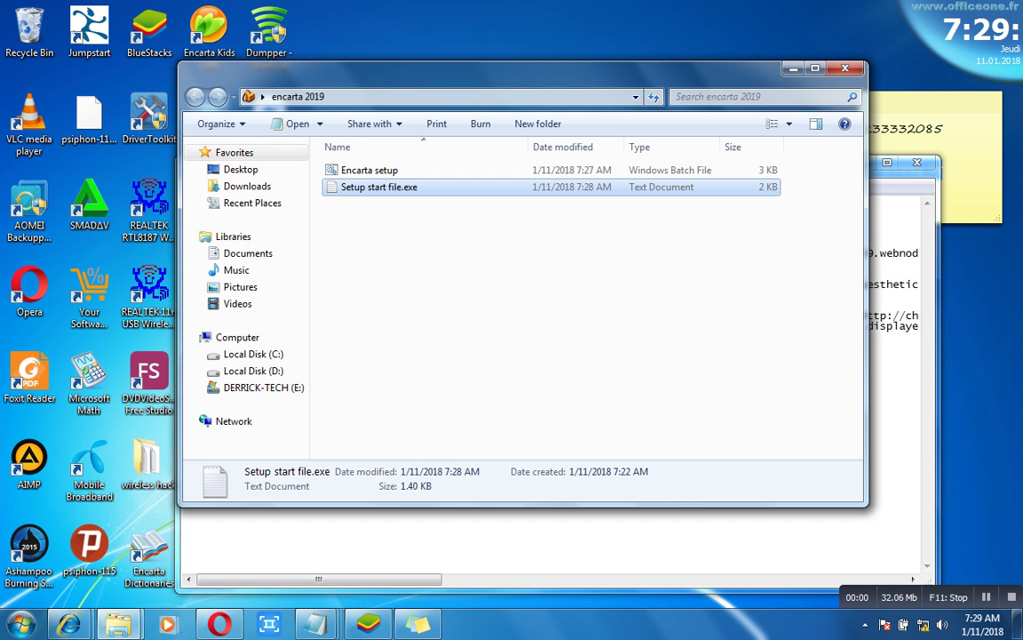
Step: Return to the New Text Document note, accept the Unicode loss when saving, and choose the encarta 2019 desktop folder as the new save location
{"action": "left_click", "coordinate": [370, 170]}
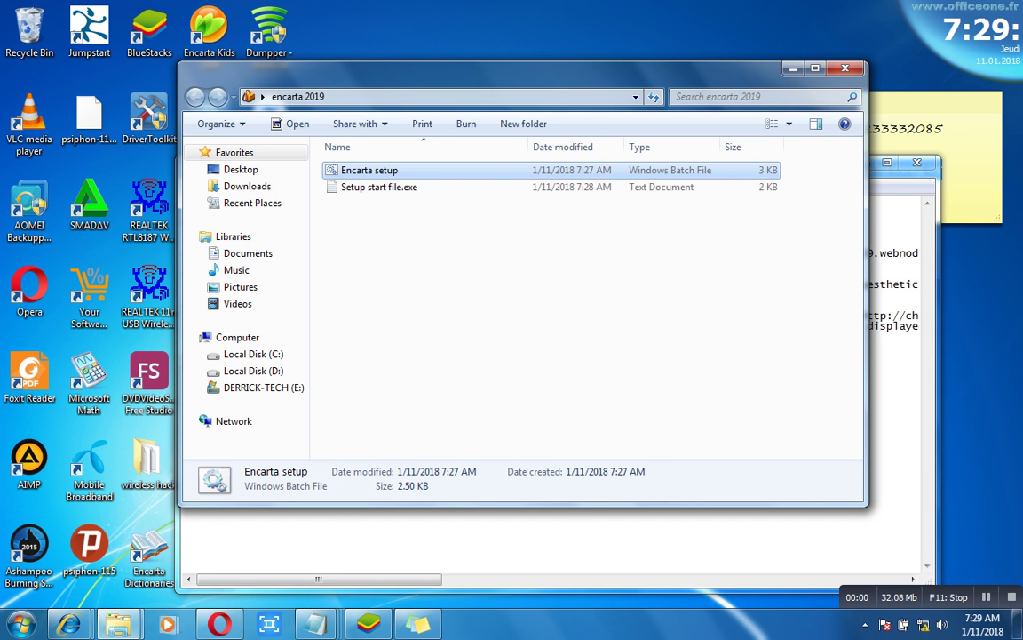
{"action": "left_click", "coordinate": [379, 231]}
{"action": "left_click", "coordinate": [379, 187]}
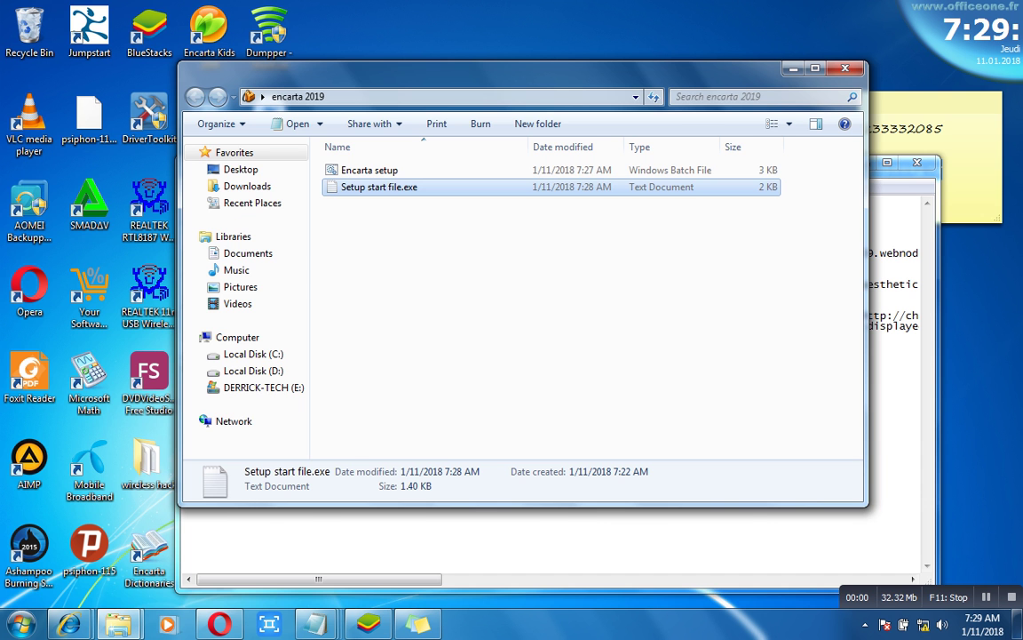
{"action": "key", "text": "Return"}
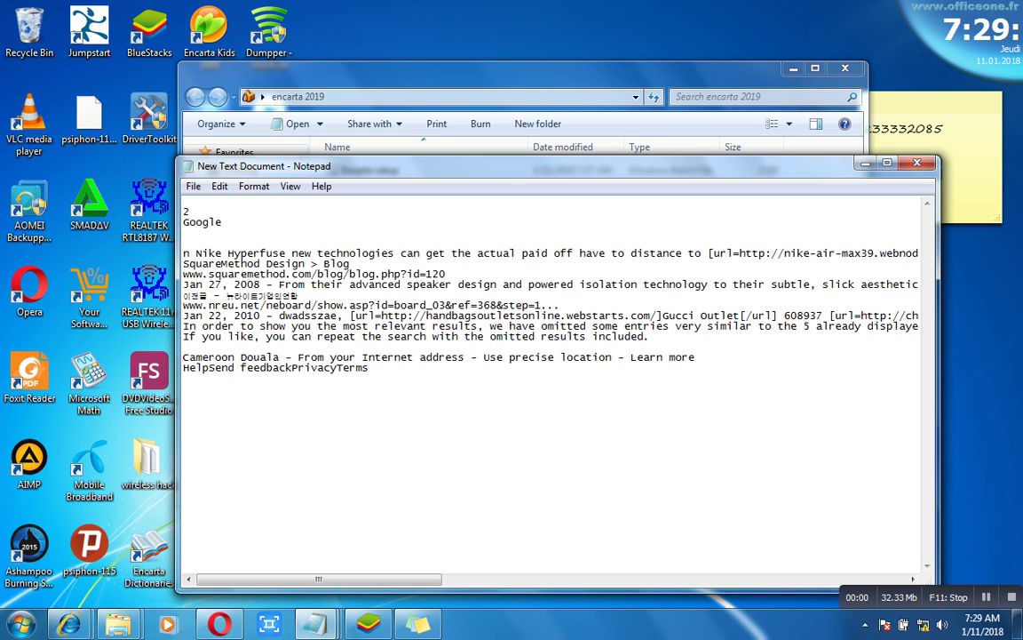
{"action": "key", "text": "alt"}
{"action": "key", "text": "f"}
{"action": "key", "text": "s"}
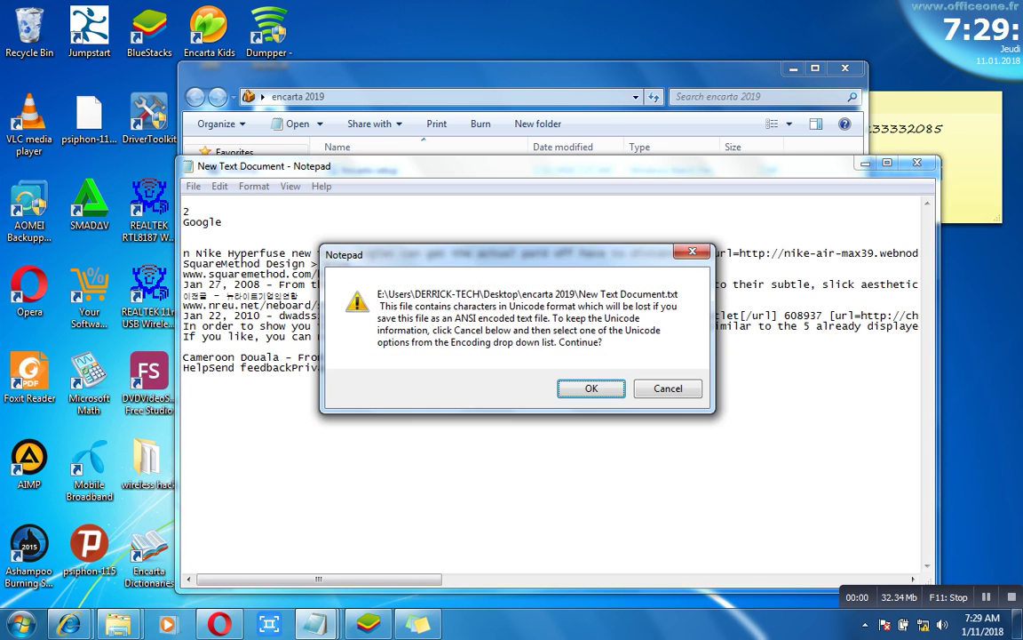
{"action": "key", "text": "Return"}
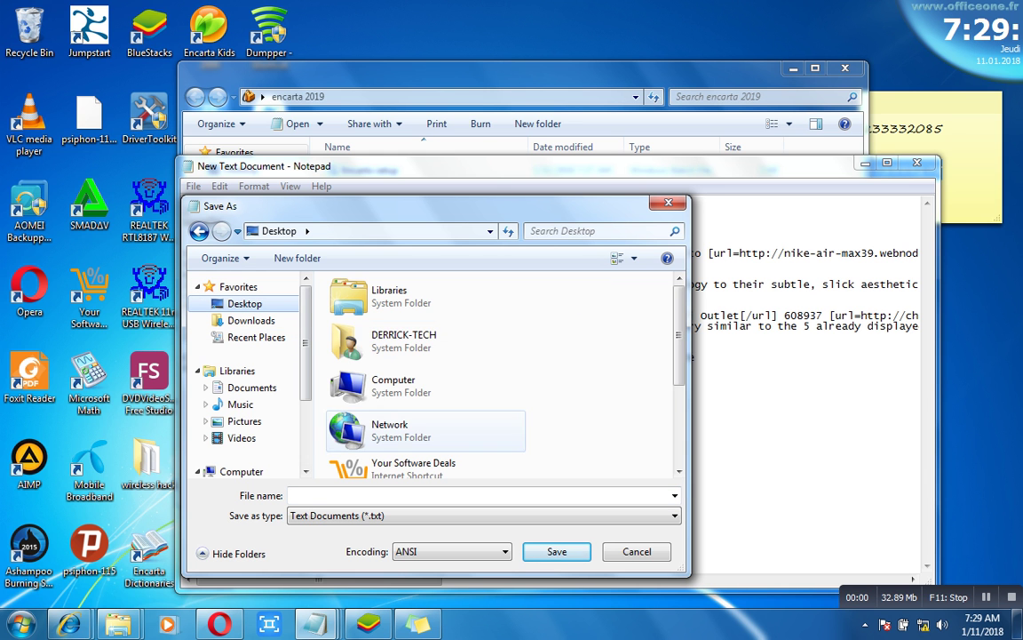
{"action": "scroll", "coordinate": [498, 417], "scroll_direction": "down", "scroll_amount": 3}
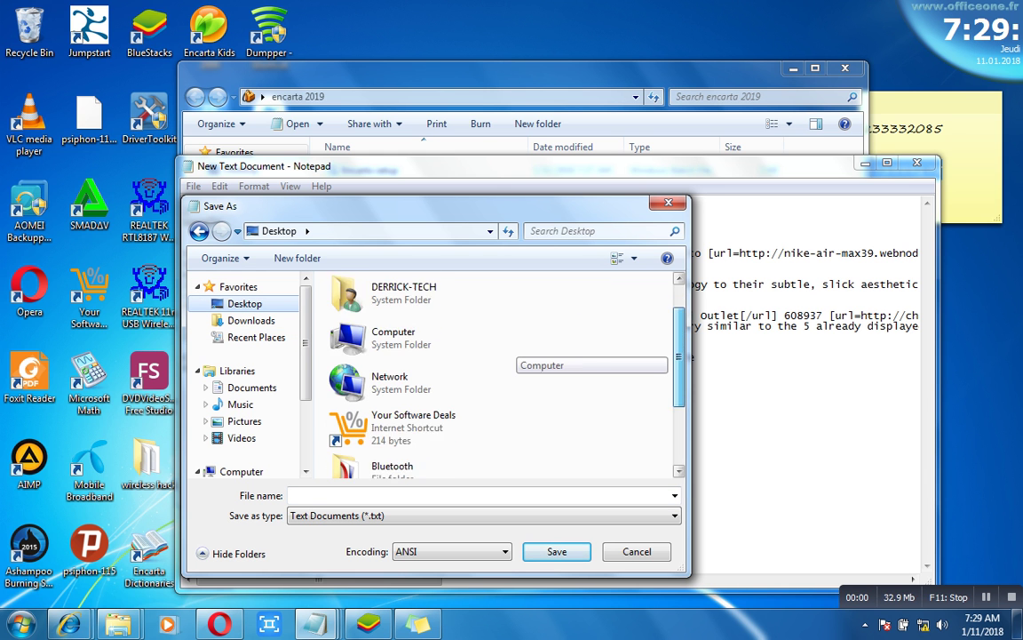
{"action": "double_click", "coordinate": [398, 425]}
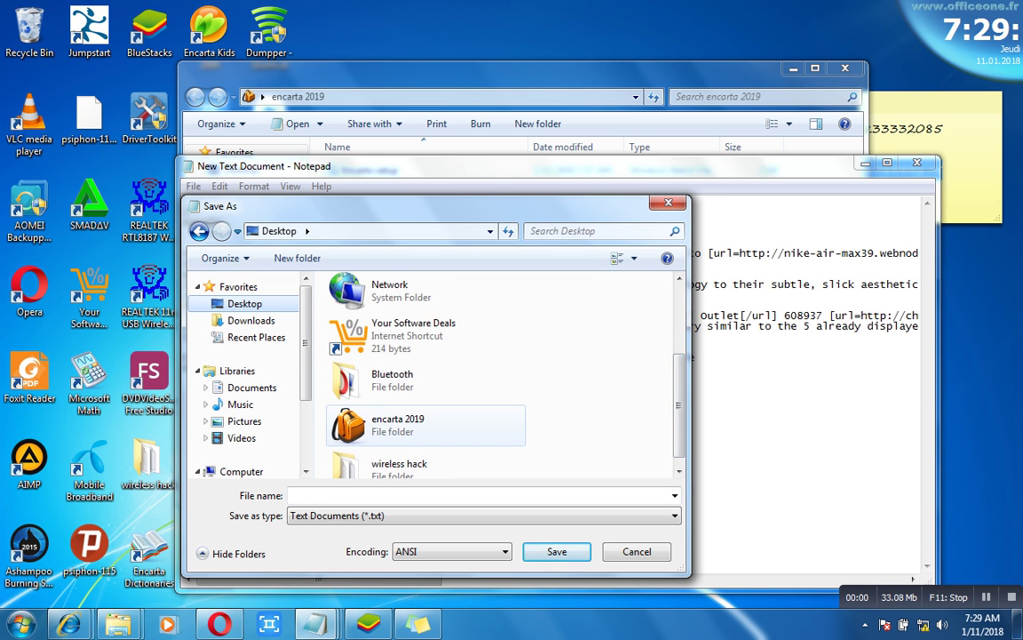
Step: Save the note as "setup start file.exe" in the encarta 2019 folder, accepting the loss of its Unicode characters
{"action": "left_click", "coordinate": [293, 495]}
{"action": "type", "text": "se"}
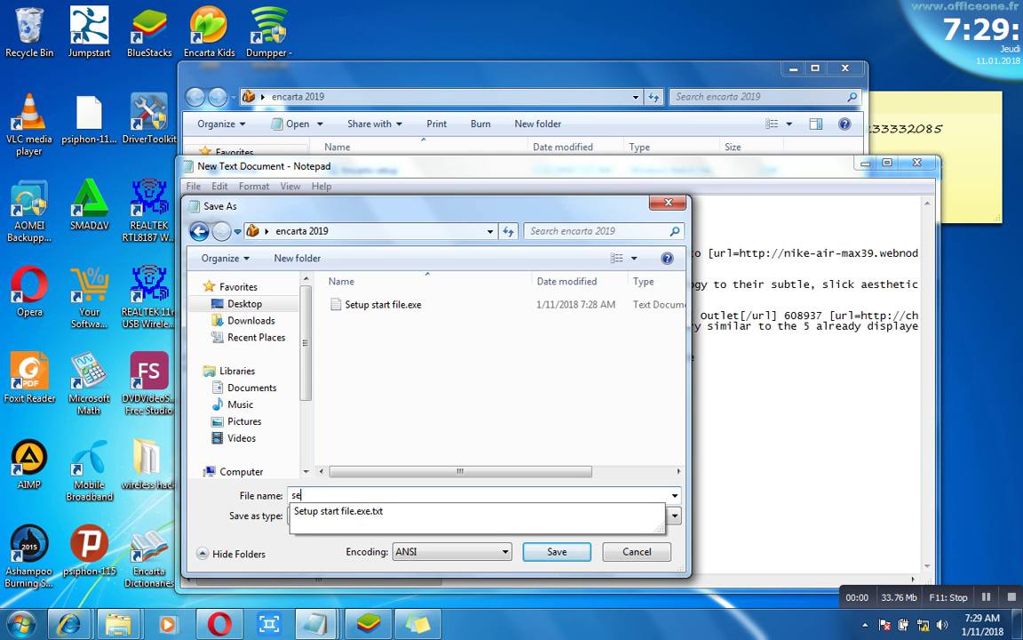
{"action": "type", "text": "tup file"}
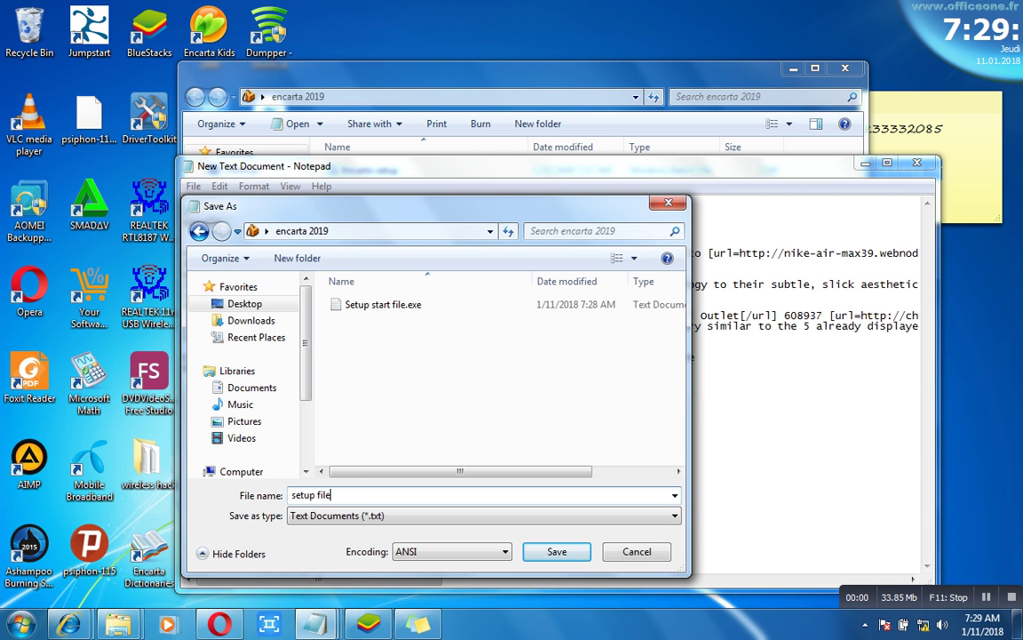
{"action": "key", "text": "BackSpace"}
{"action": "key", "text": "BackSpace"}
{"action": "key", "text": "BackSpace"}
{"action": "key", "text": "BackSpace"}
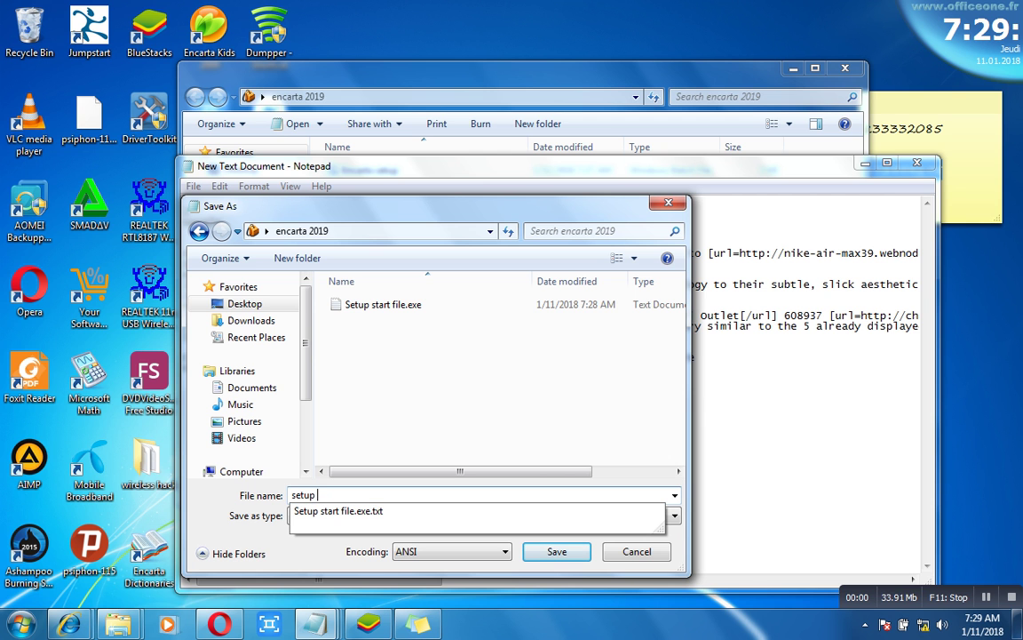
{"action": "type", "text": "start"}
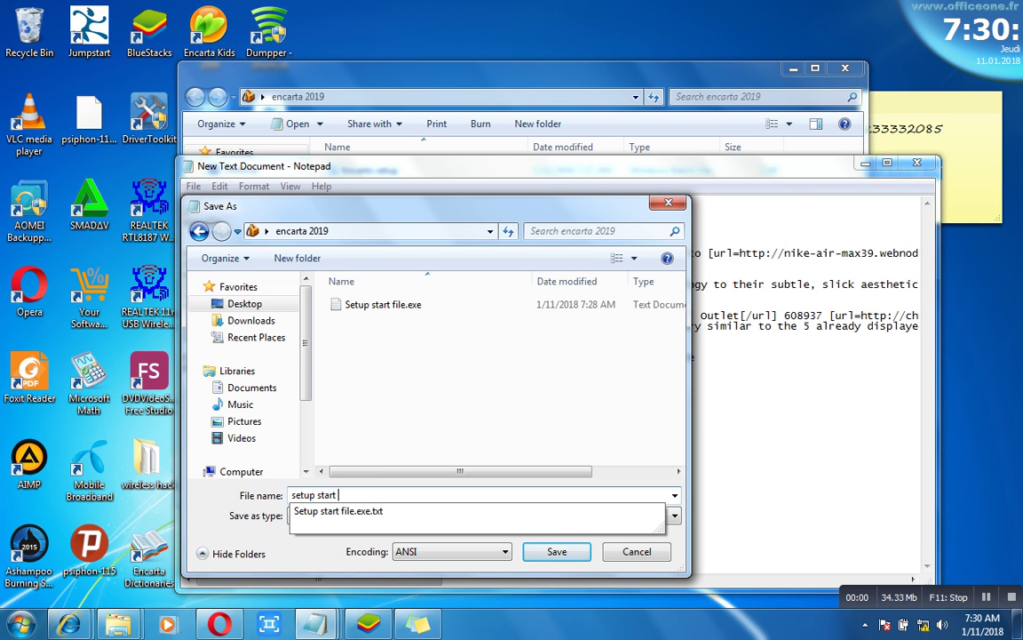
{"action": "type", "text": " file.exe"}
{"action": "key", "text": "Return"}
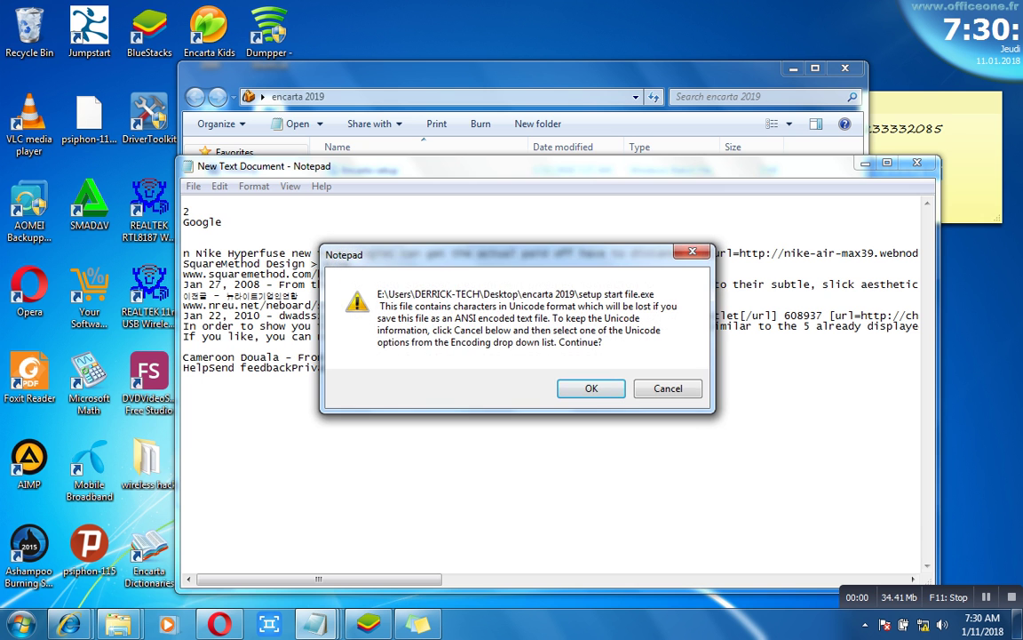
{"action": "key", "text": "Return"}
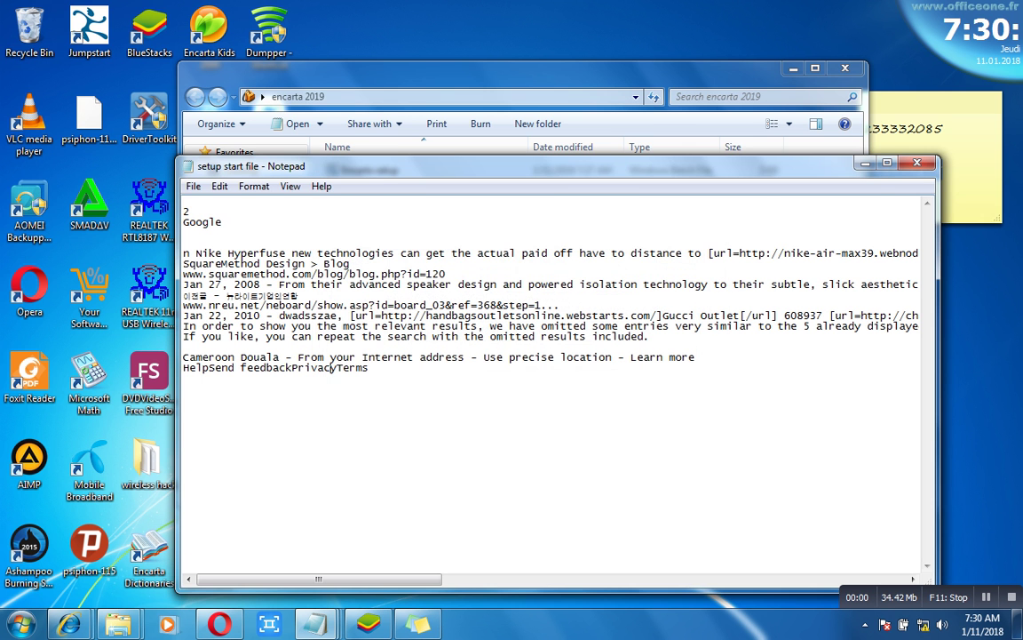
Step: Open the "Setup start file.exe" text document from the encarta 2019 folder and save a copy there as "setup key"
{"action": "key", "text": "alt+Tab"}
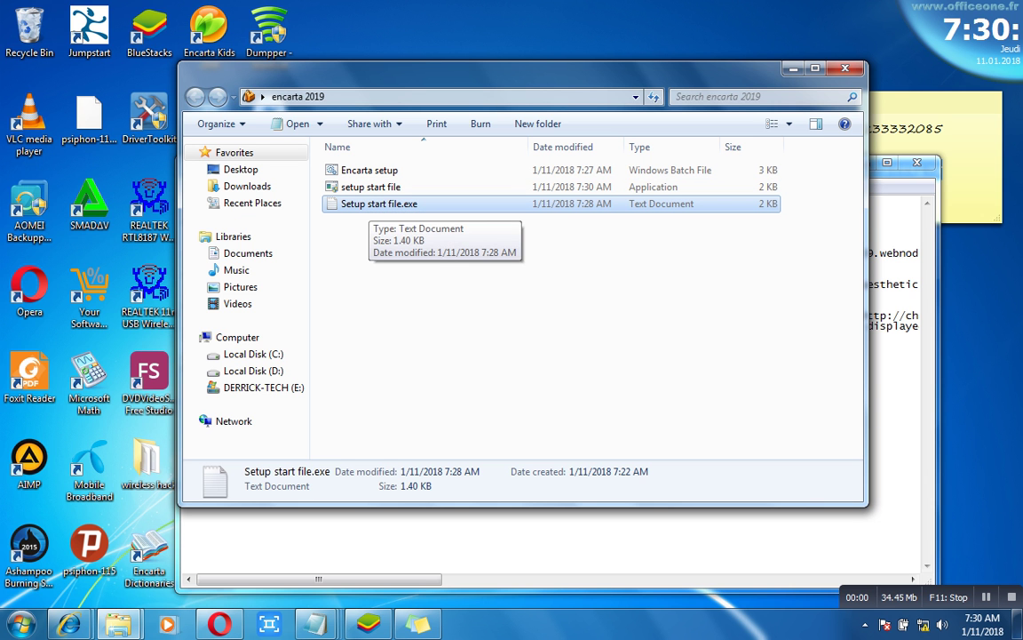
{"action": "double_click", "coordinate": [369, 203]}
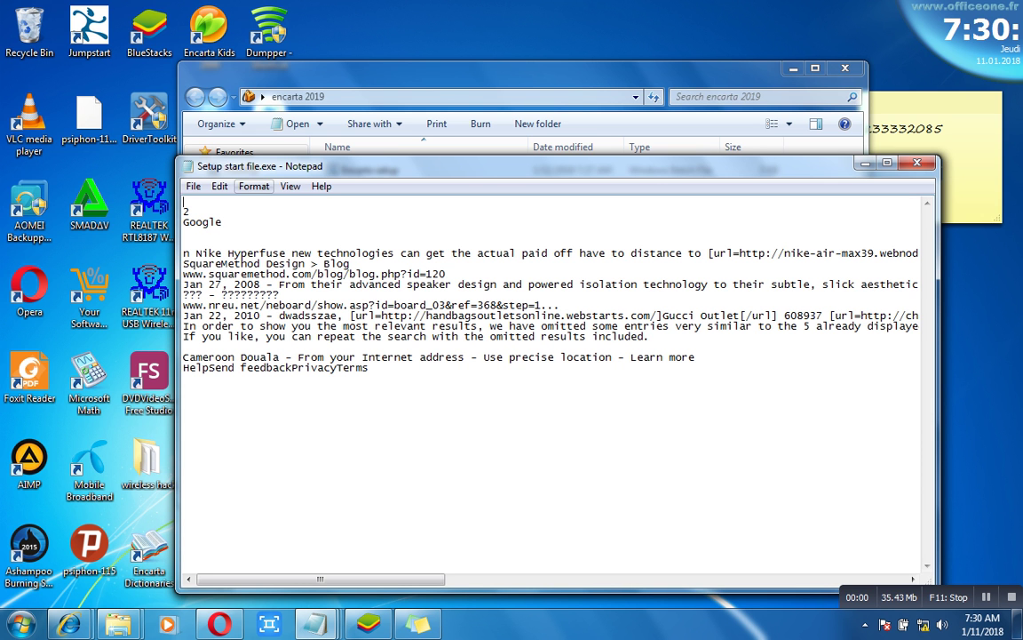
{"action": "key", "text": "alt"}
{"action": "key", "text": "Down"}
{"action": "key", "text": "Down"}
{"action": "key", "text": "Down"}
{"action": "key", "text": "Down"}
{"action": "key", "text": "Up"}
{"action": "key", "text": "Down"}
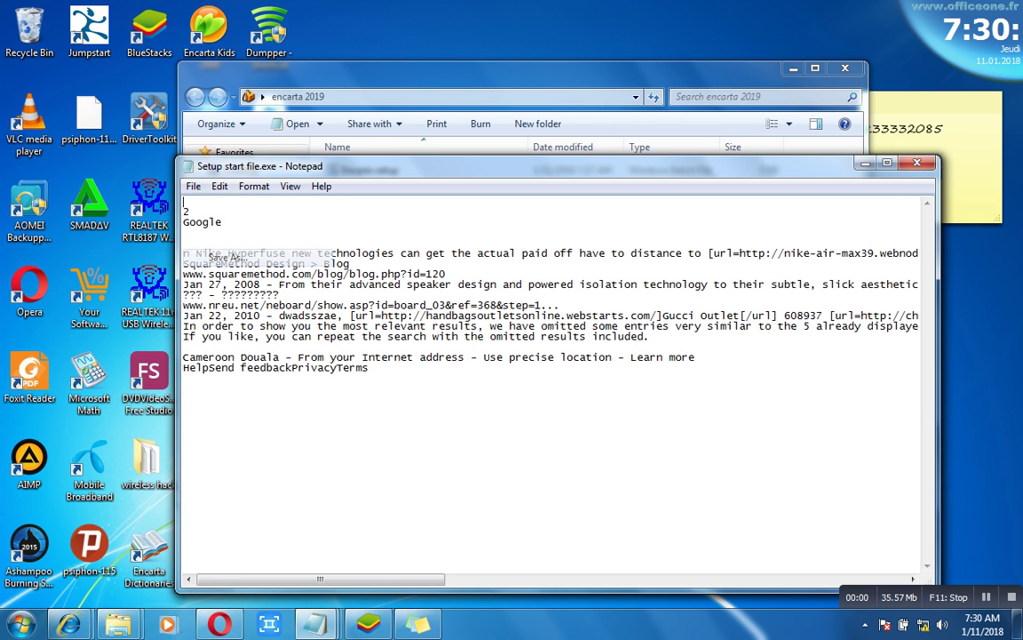
{"action": "key", "text": "Return"}
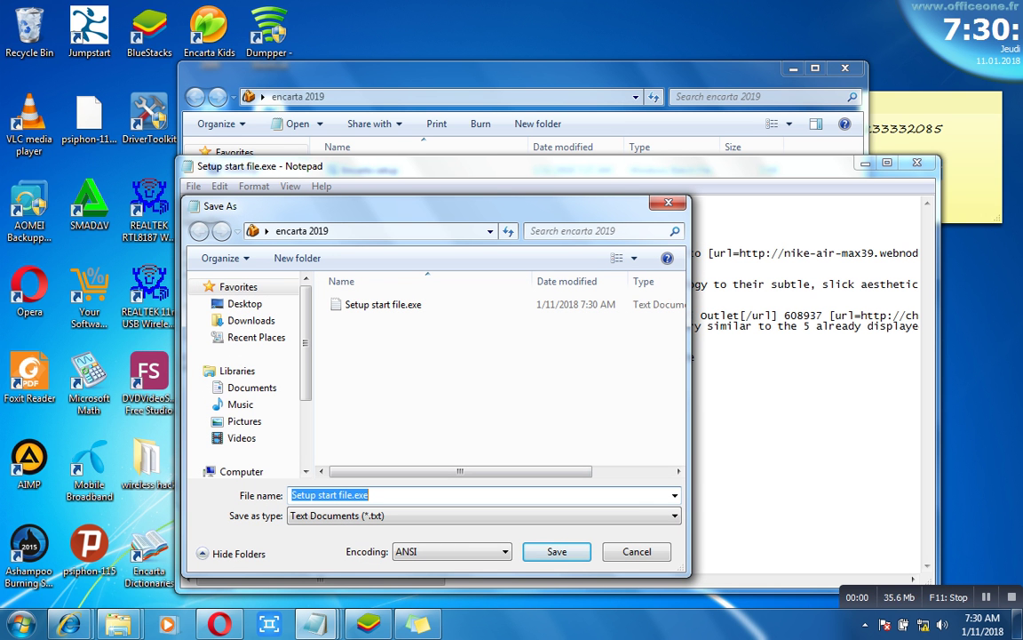
{"action": "type", "text": "key"}
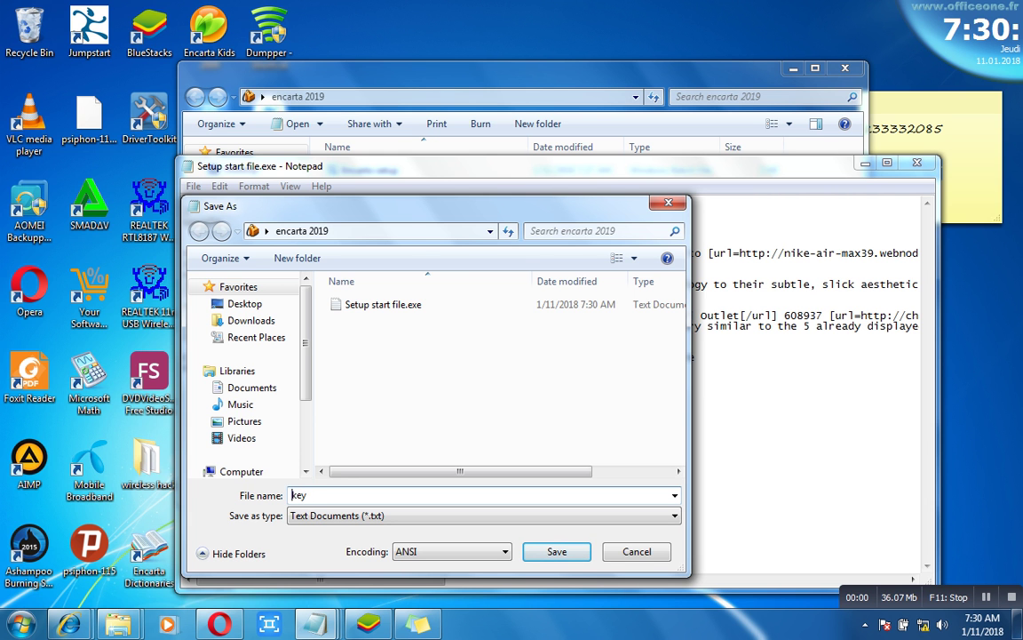
{"action": "key", "text": "Home"}
{"action": "type", "text": "setup"}
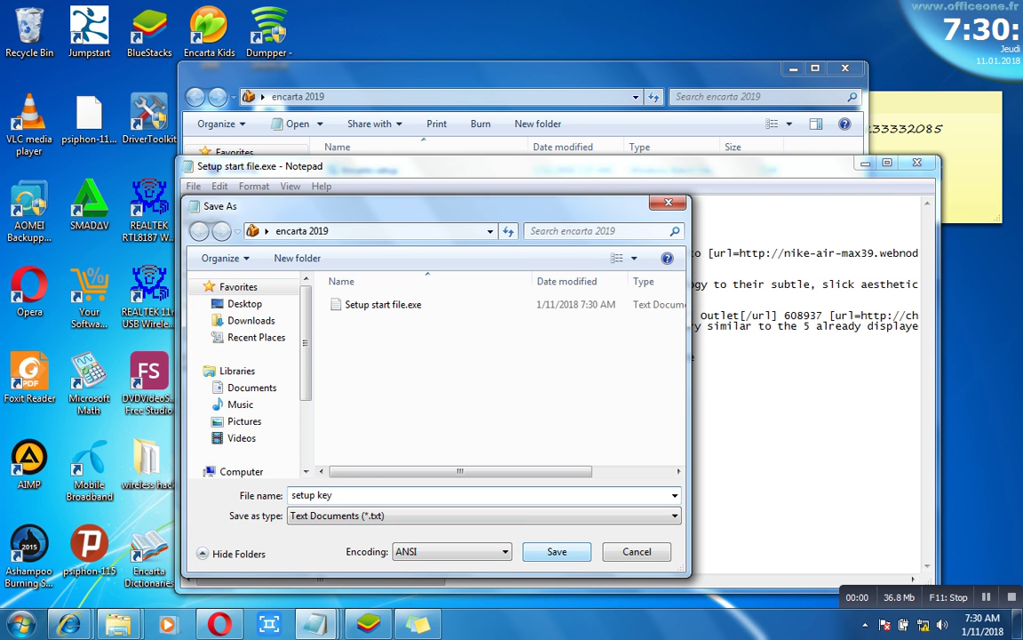
{"action": "key", "text": "Return"}
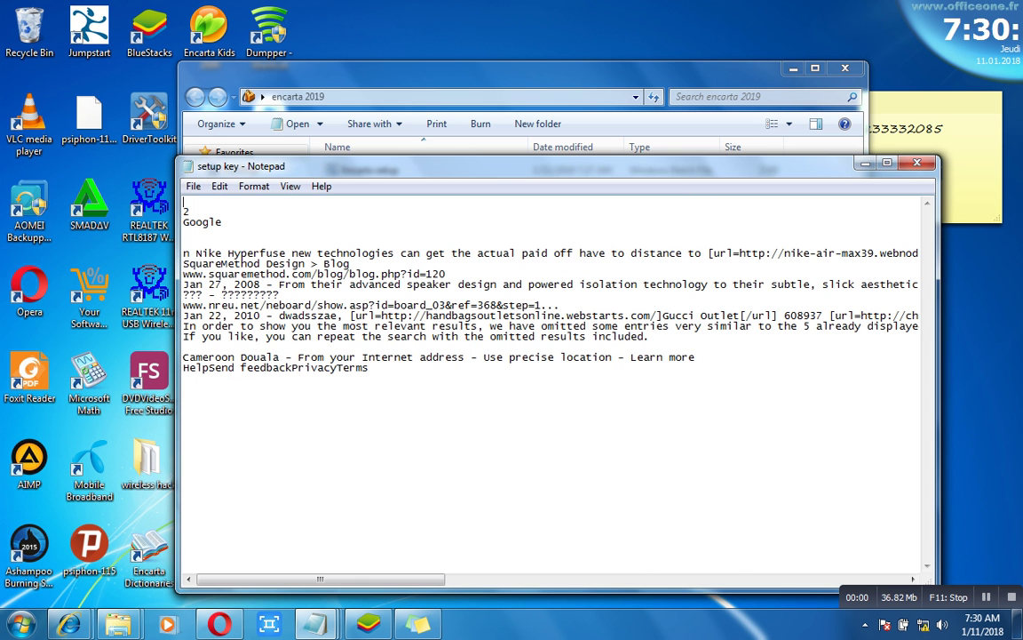
Step: Delete the "Setup start file.exe" text document from the encarta 2019 folder
{"action": "key", "text": "alt+Tab"}
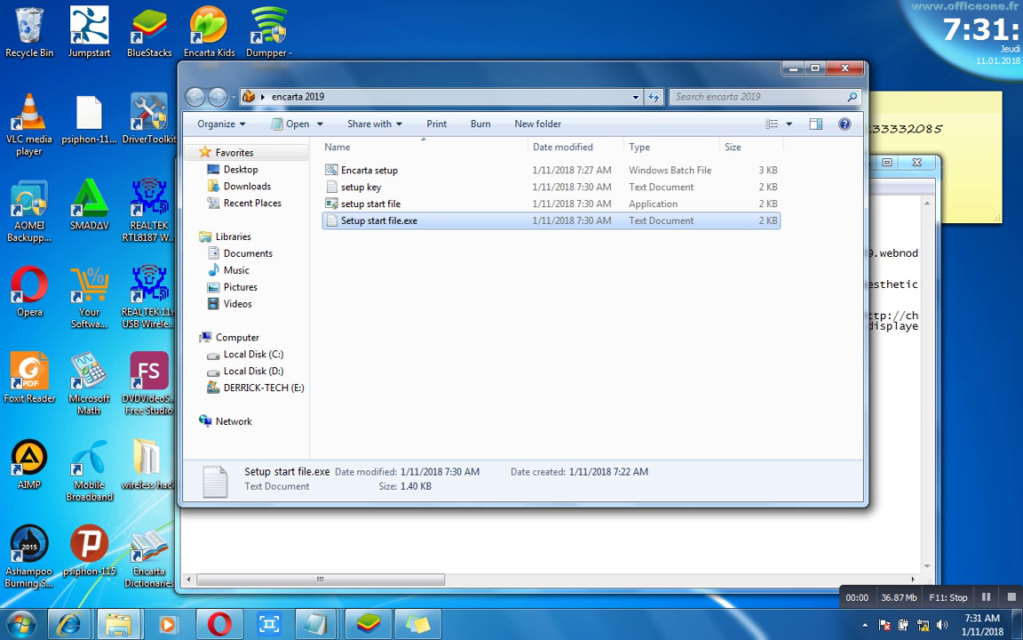
{"action": "key", "text": "Delete"}
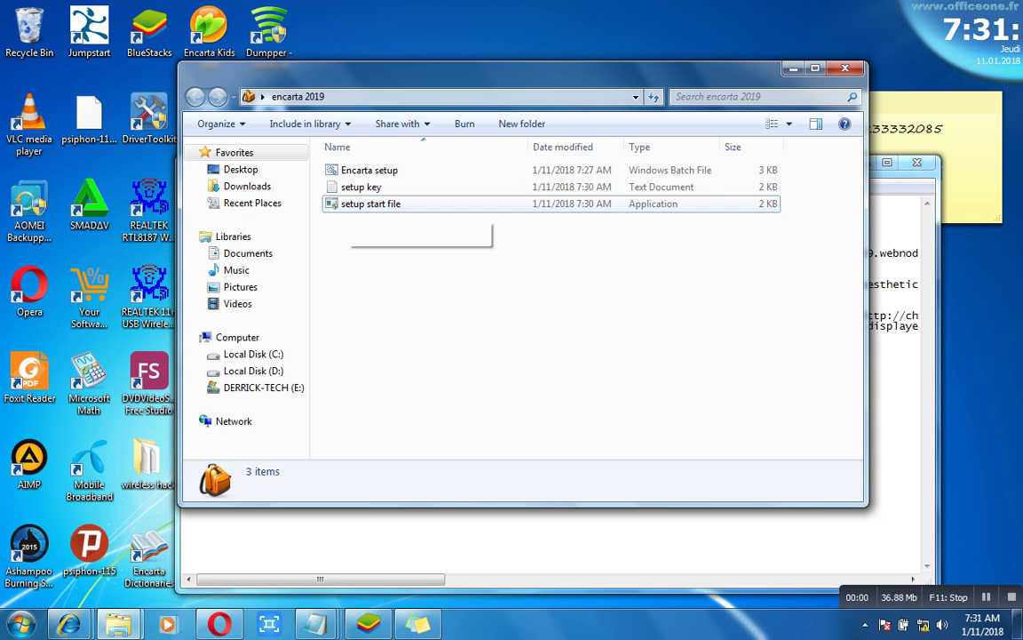
Step: Test the setup start file application, dismiss its error message, and run the Encarta setup batch file
{"action": "double_click", "coordinate": [370, 203]}
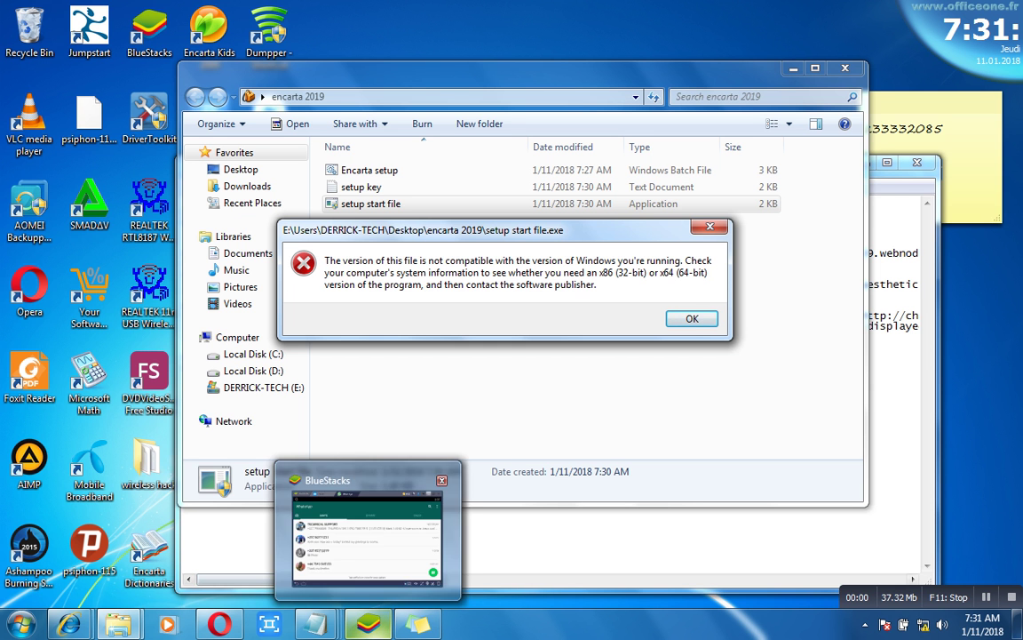
{"action": "left_click", "coordinate": [692, 318]}
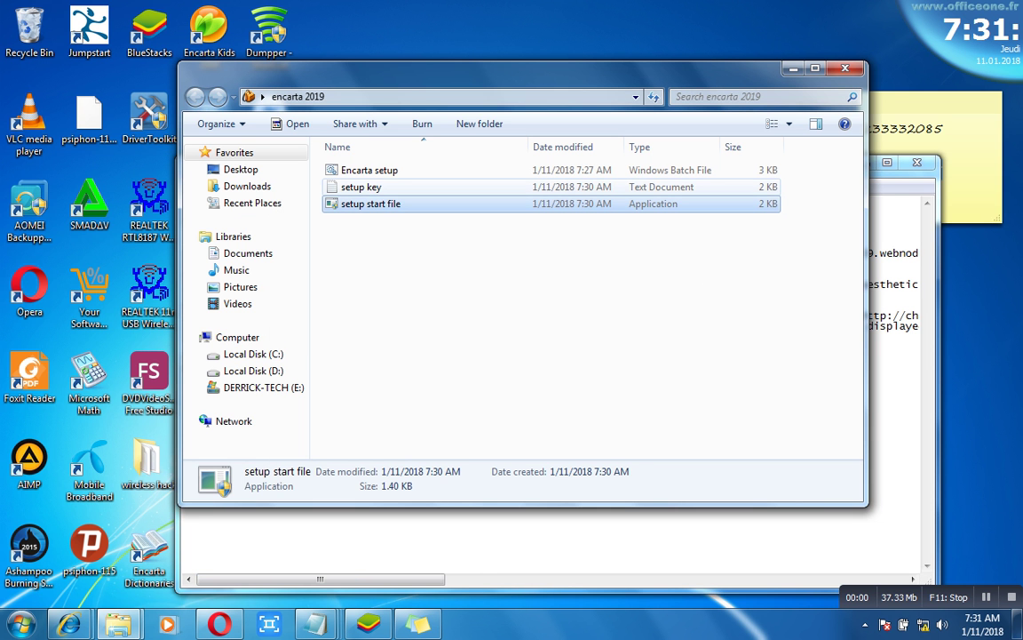
{"action": "left_click", "coordinate": [369, 170]}
{"action": "key", "text": "Return"}
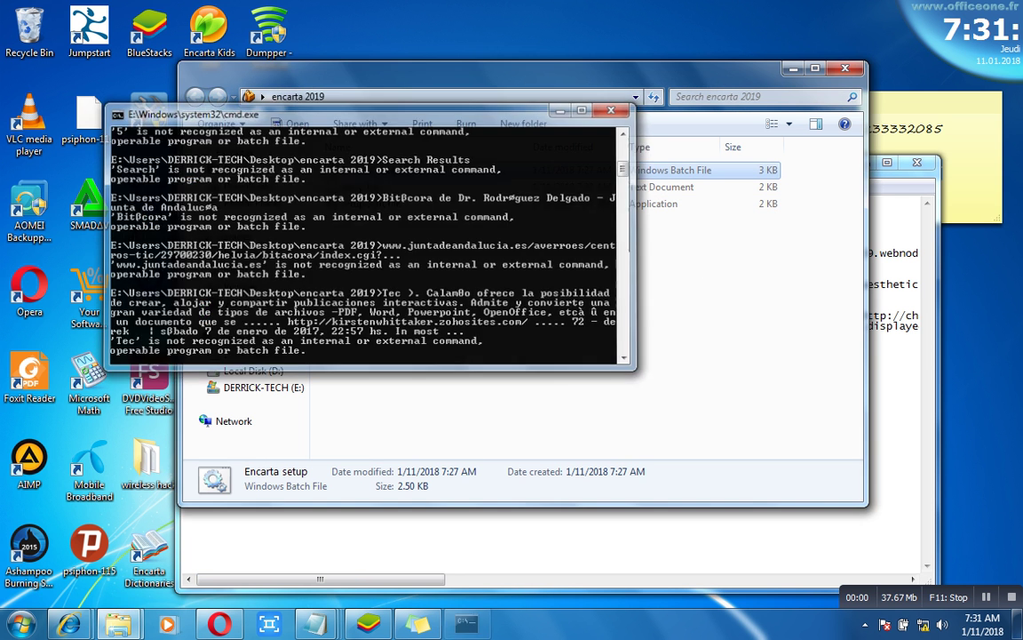
Step: Set the Encarta setup batch file's properties to run it in compatibility mode for Windows Vista
{"action": "right_click", "coordinate": [356, 169]}
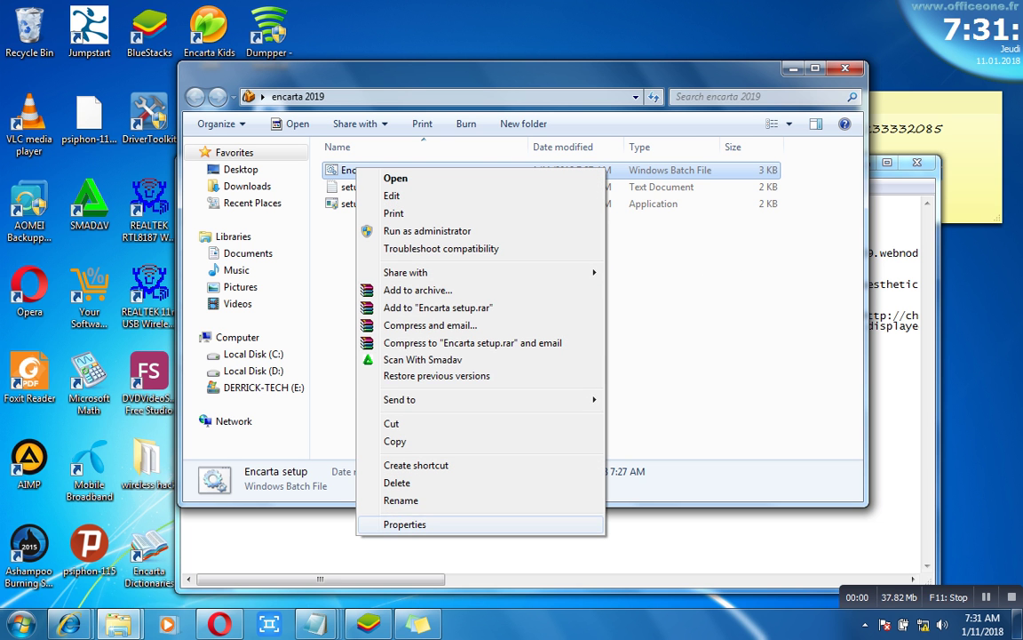
{"action": "left_click", "coordinate": [404, 524]}
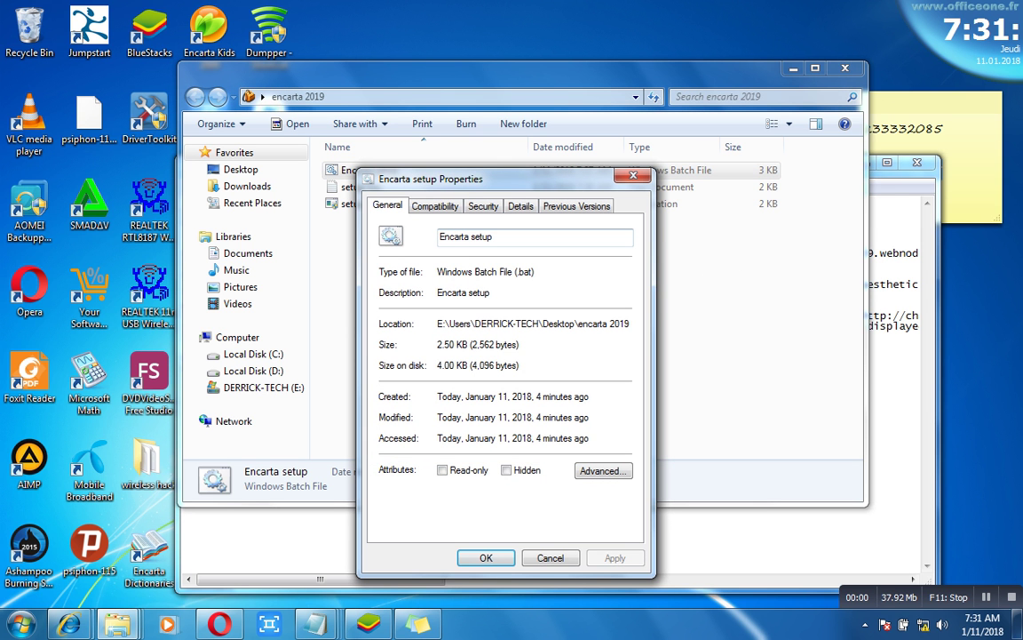
{"action": "left_click", "coordinate": [434, 205]}
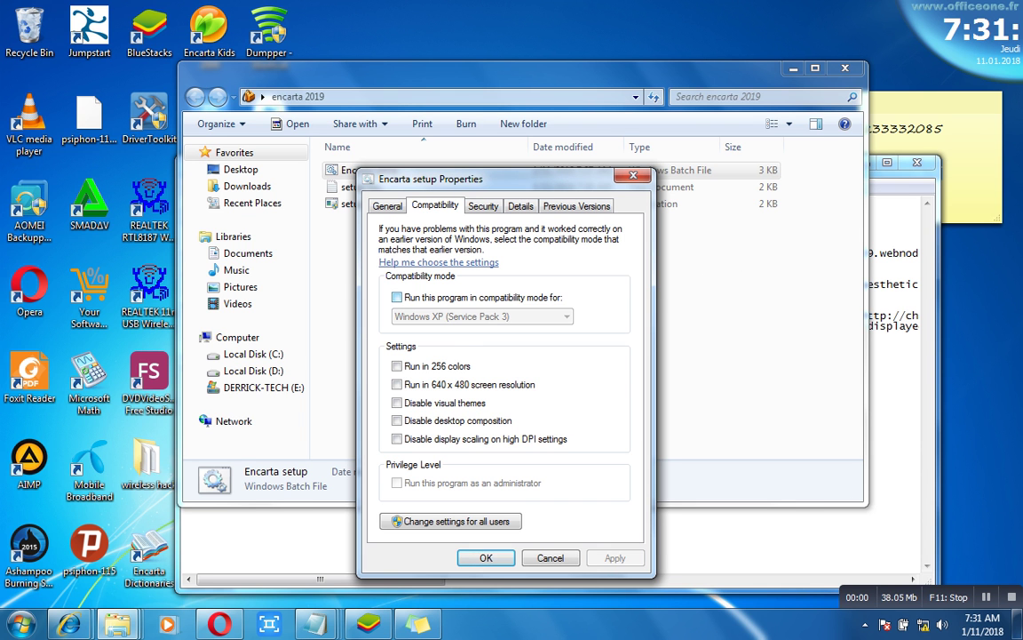
{"action": "left_click", "coordinate": [397, 297]}
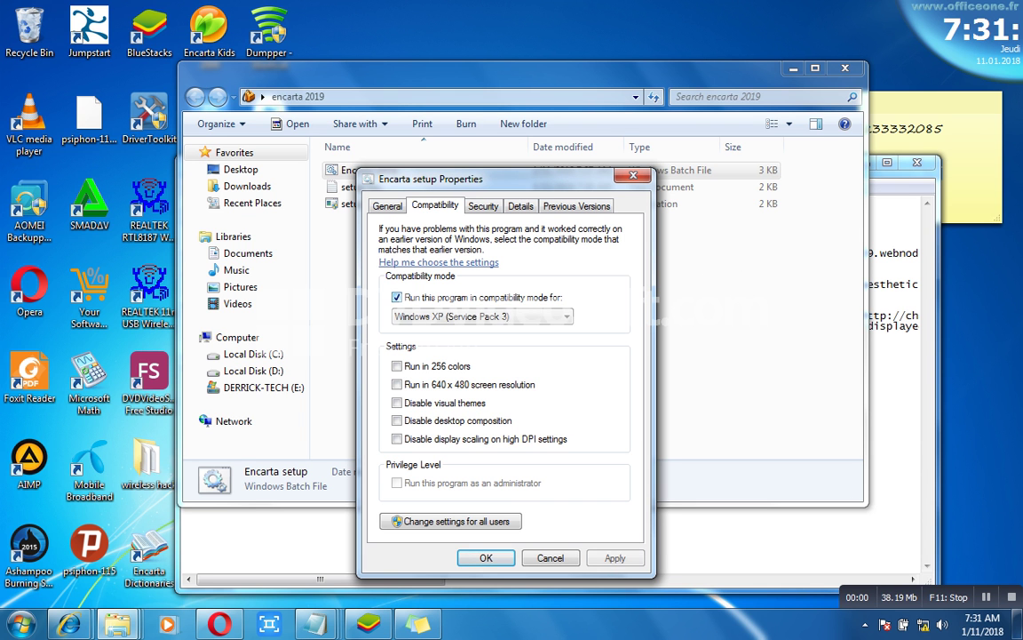
{"action": "left_click", "coordinate": [482, 316]}
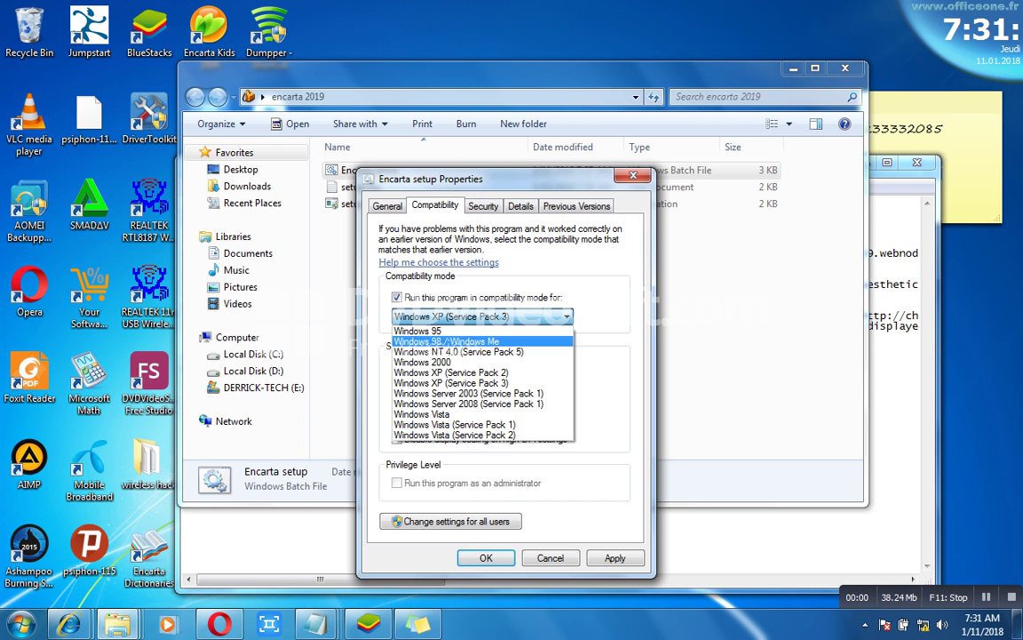
{"action": "key", "text": "Down"}
{"action": "key", "text": "Down"}
{"action": "key", "text": "Down"}
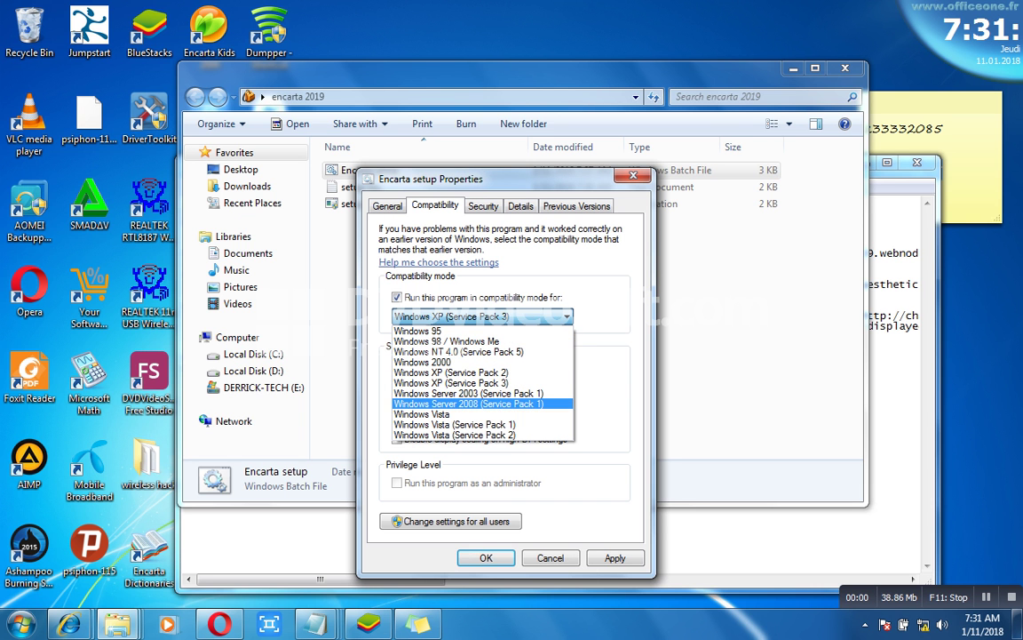
{"action": "key", "text": "Return"}
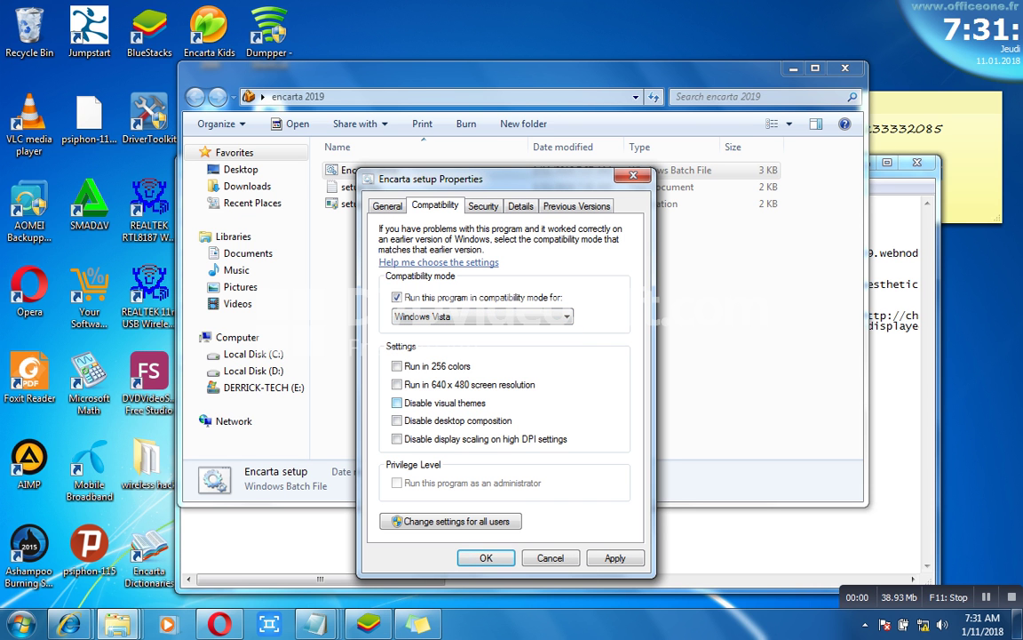
Step: Enable running in 640 x 480 screen resolution and disabling desktop composition for the batch file, and apply the settings
{"action": "key", "text": "Tab"}
{"action": "key", "text": "space"}
{"action": "left_click", "coordinate": [397, 420]}
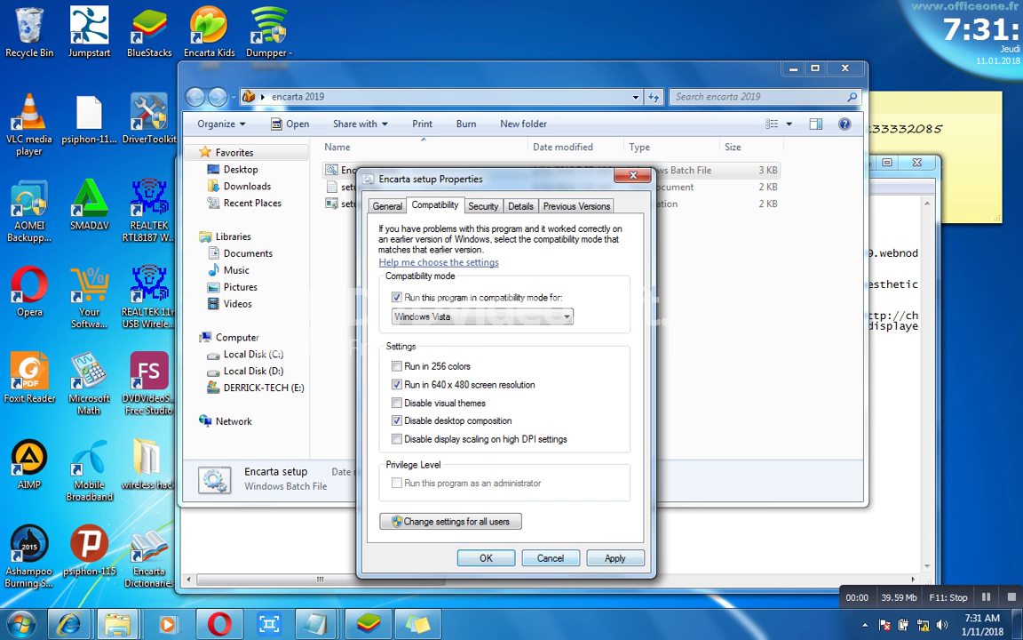
{"action": "left_click", "coordinate": [615, 557]}
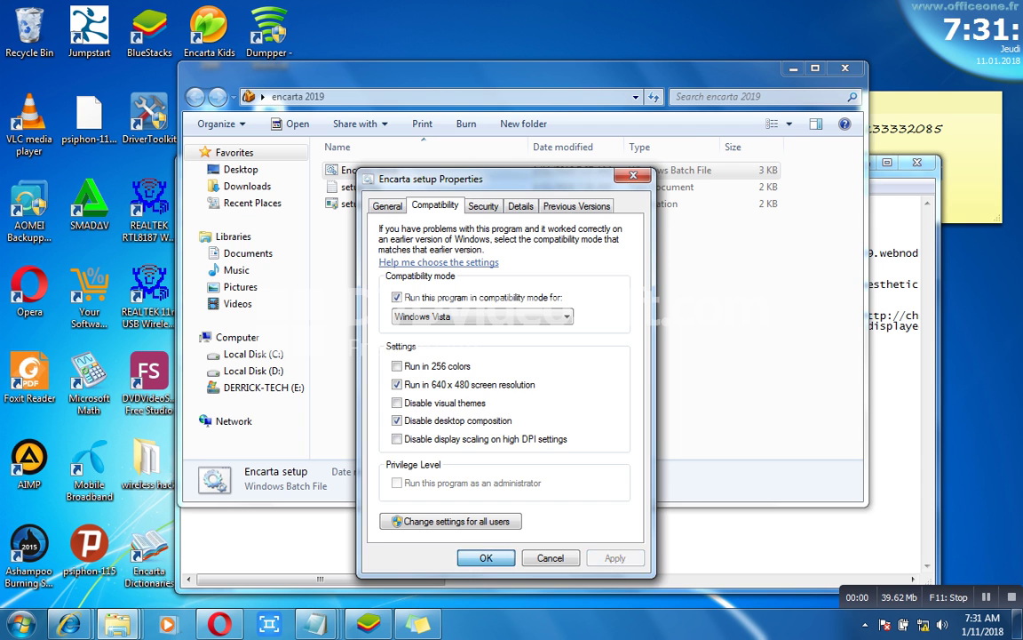
{"action": "key", "text": "Return"}
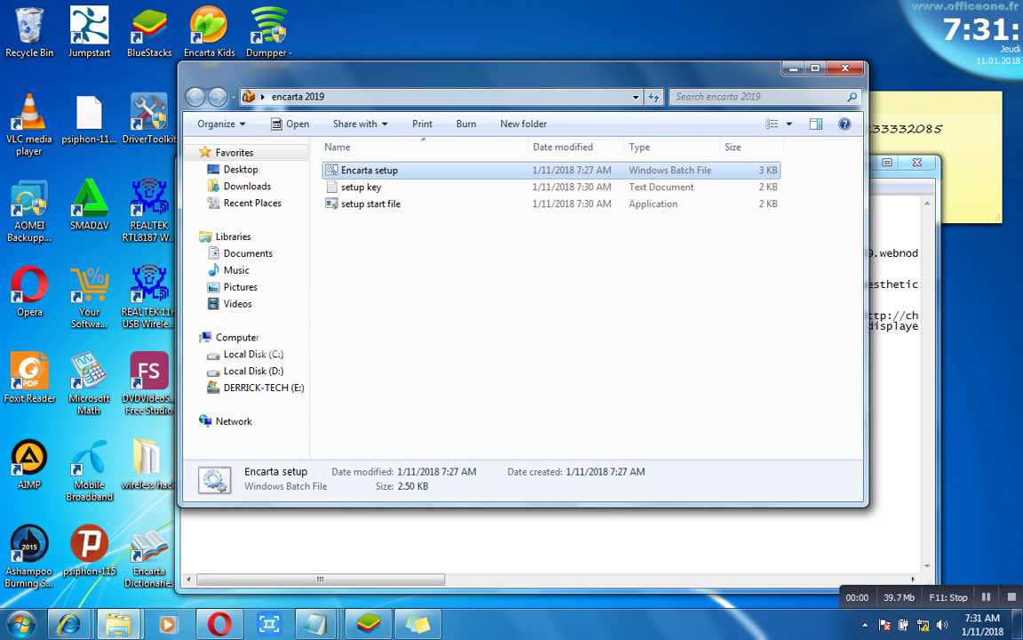
Step: Reopen the Encarta setup batch file's compatibility settings and enable Run in 256 colors and Disable visual themes
{"action": "right_click", "coordinate": [361, 172]}
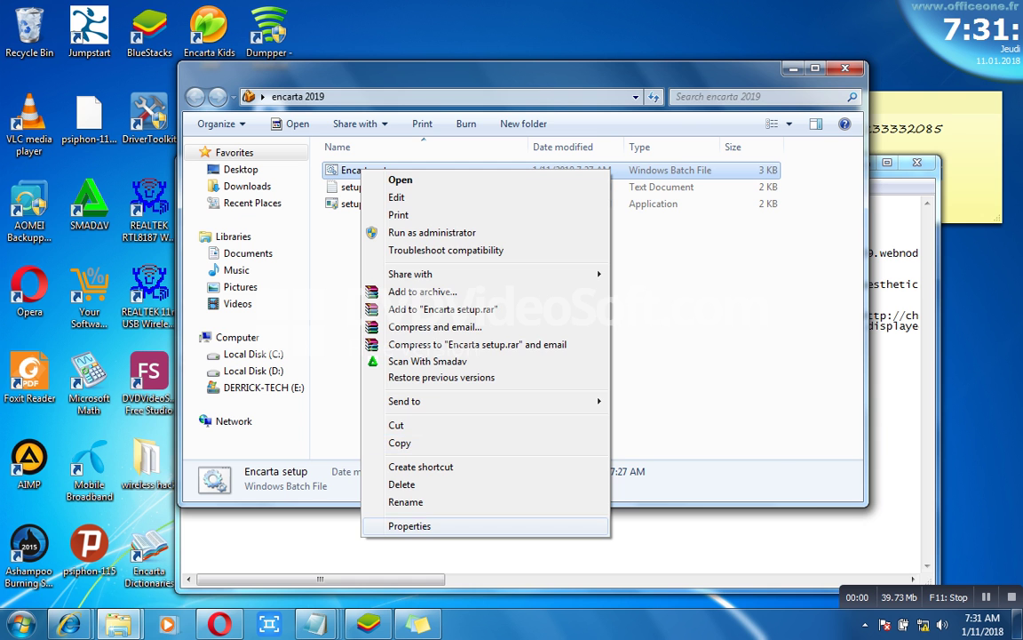
{"action": "left_click", "coordinate": [409, 525]}
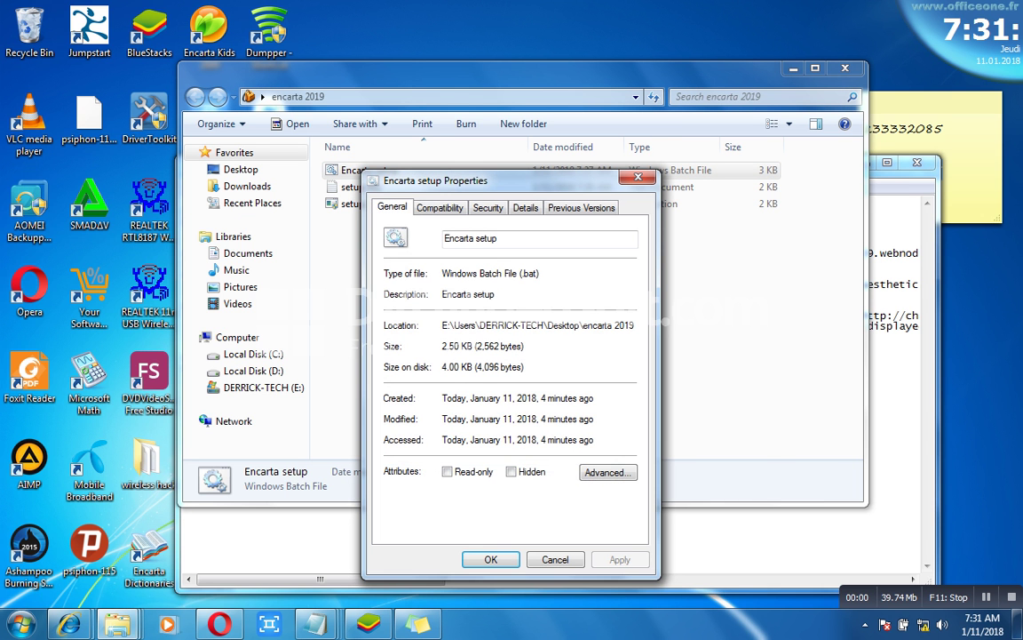
{"action": "key", "text": "ctrl+Tab"}
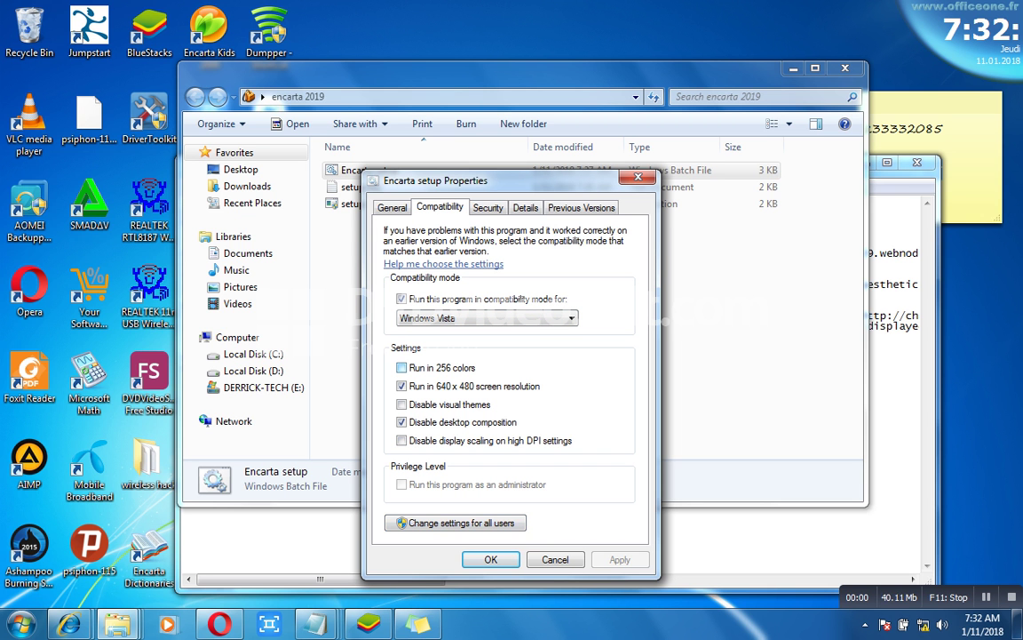
{"action": "left_click", "coordinate": [402, 367]}
{"action": "left_click", "coordinate": [401, 404]}
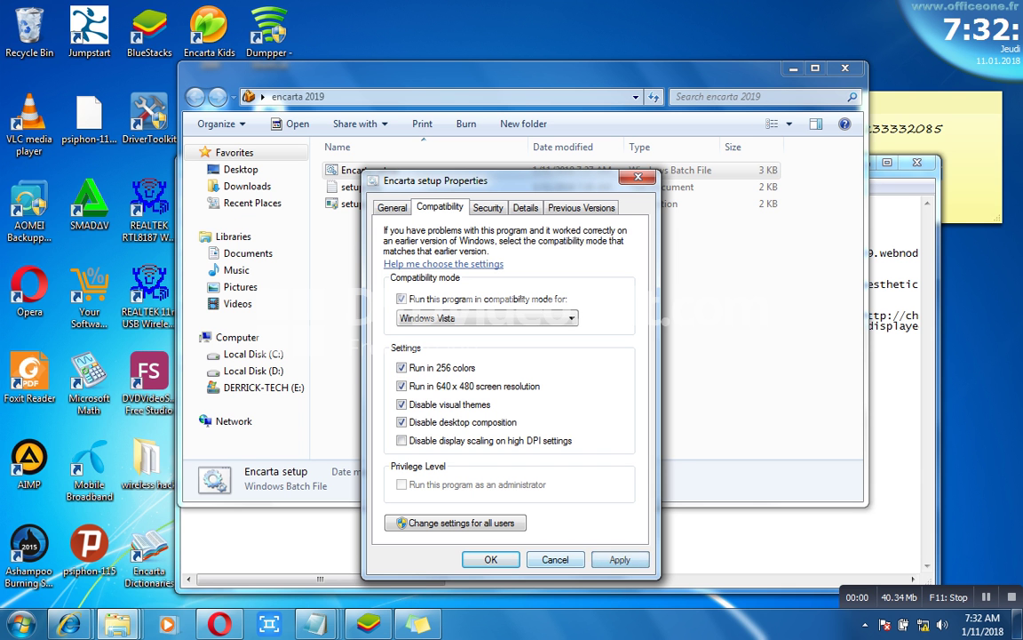
{"action": "key", "text": "Return"}
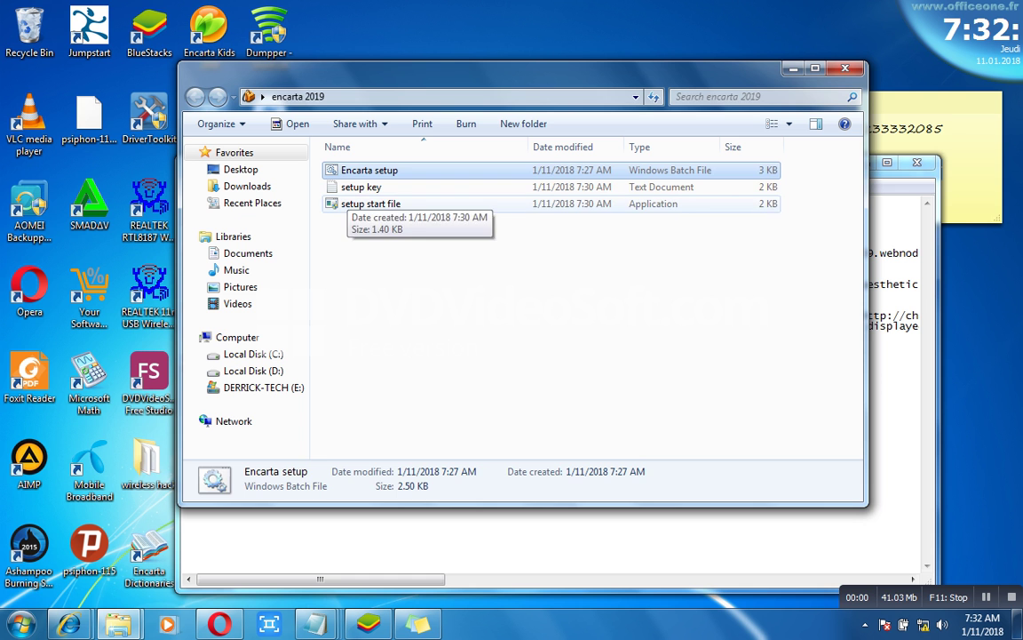
Step: Test the setup start file application and dismiss its error message
{"action": "left_click", "coordinate": [348, 204]}
{"action": "key", "text": "Return"}
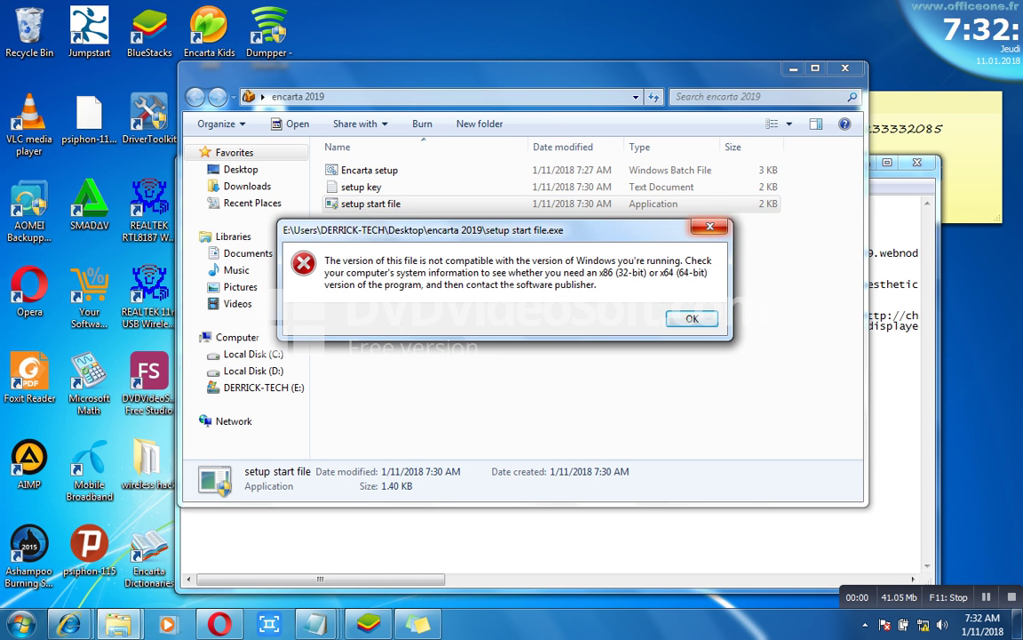
{"action": "key", "text": "Return"}
Step: Look through the Encarta setup batch file's security and previous versions, and open its compatibility settings for all users
{"action": "right_click", "coordinate": [379, 173]}
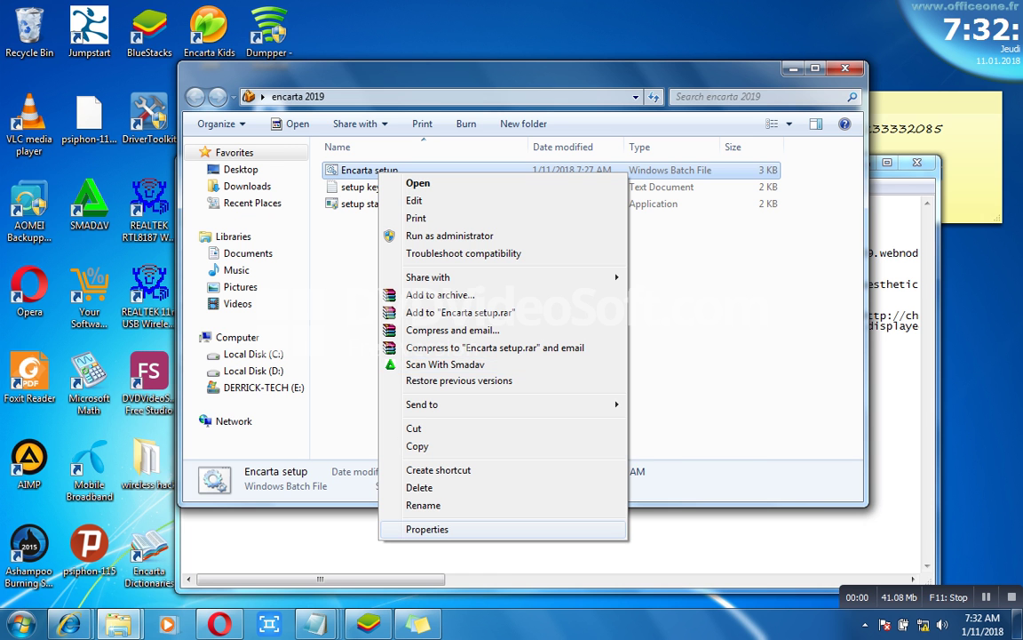
{"action": "left_click", "coordinate": [427, 528]}
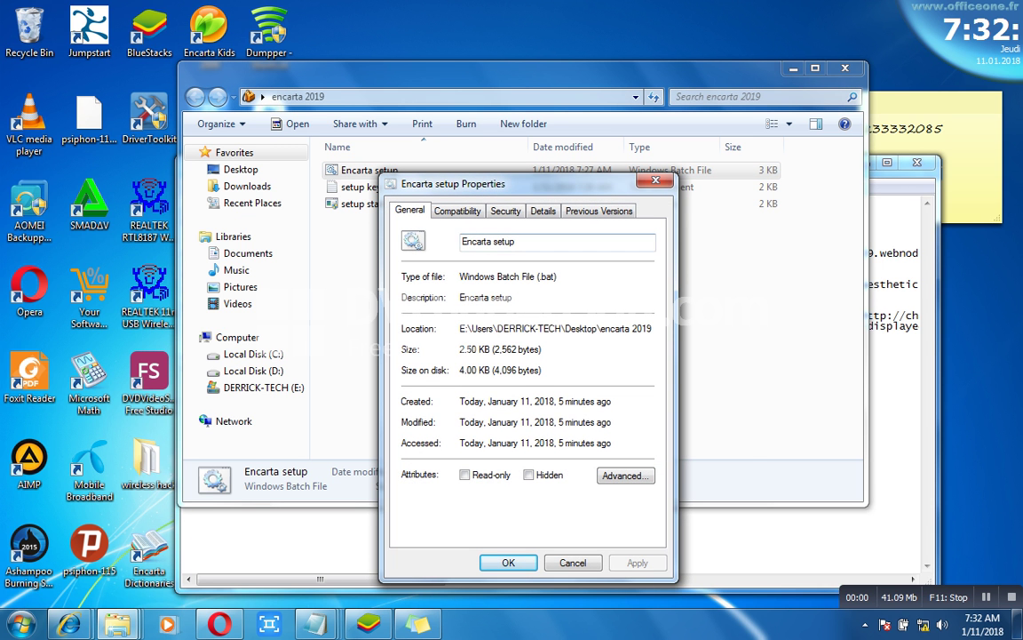
{"action": "left_click", "coordinate": [504, 211]}
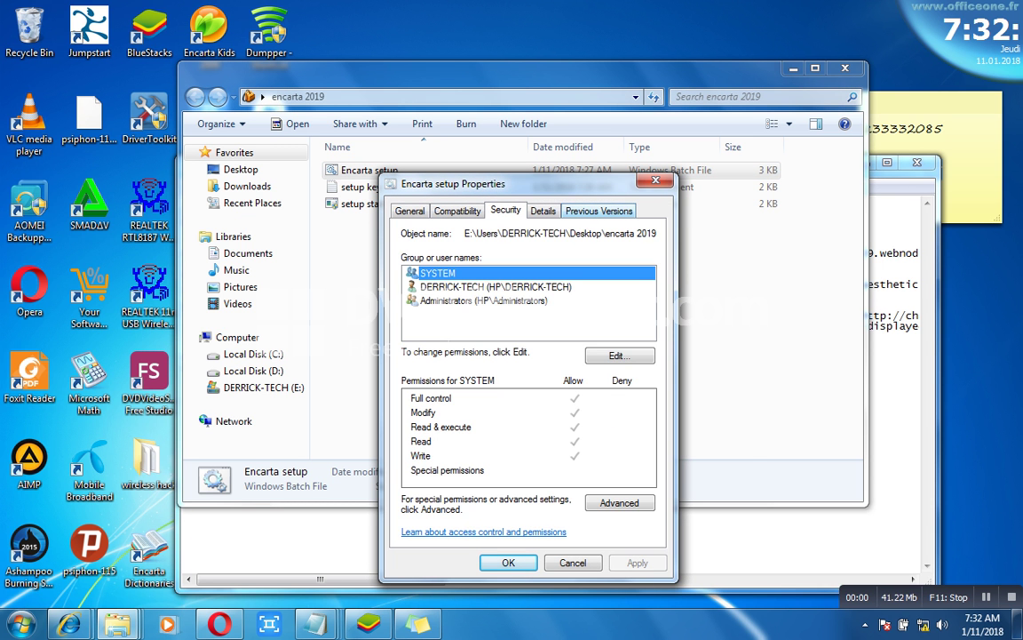
{"action": "left_click", "coordinate": [598, 211]}
{"action": "left_click", "coordinate": [456, 211]}
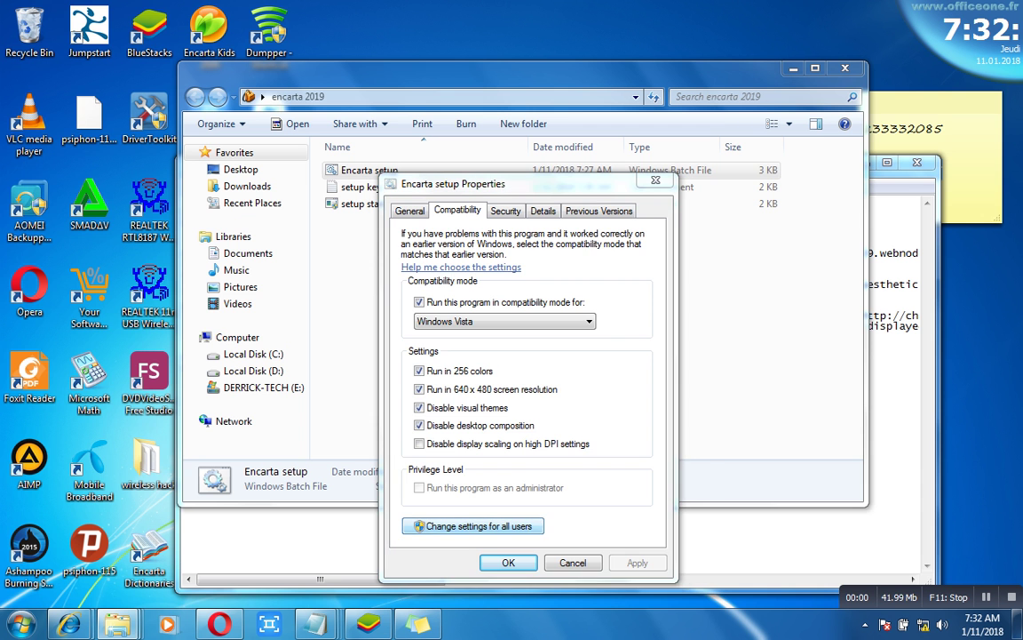
{"action": "left_click", "coordinate": [473, 526]}
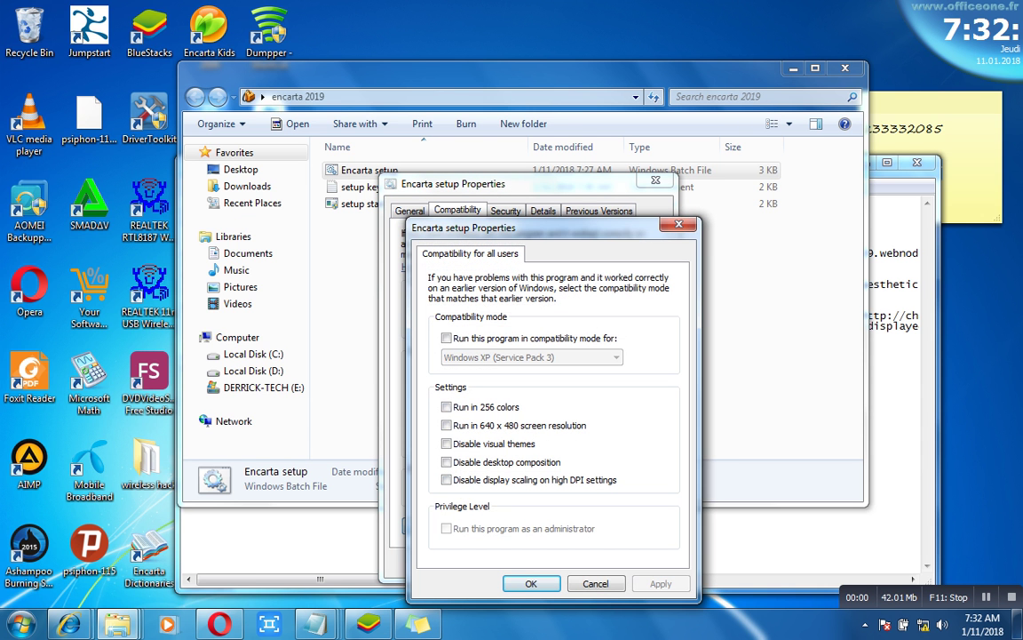
Step: Enable all five display settings and compatibility mode for Windows XP (Service Pack 3) for all users, and apply them
{"action": "left_click", "coordinate": [446, 443]}
{"action": "left_click", "coordinate": [446, 461]}
{"action": "left_click", "coordinate": [446, 480]}
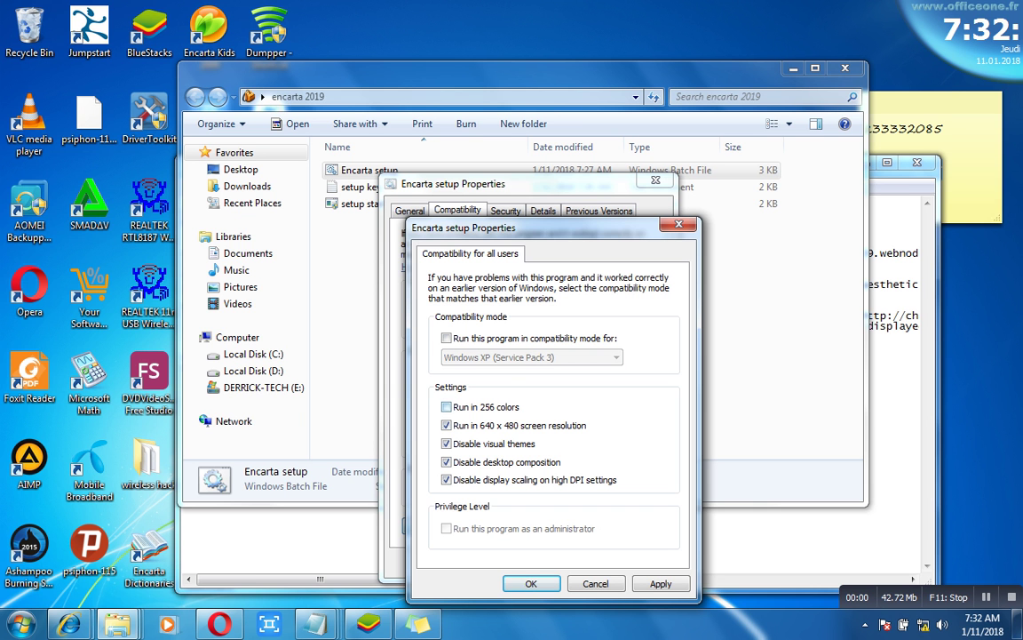
{"action": "left_click", "coordinate": [446, 406]}
{"action": "left_click", "coordinate": [446, 337]}
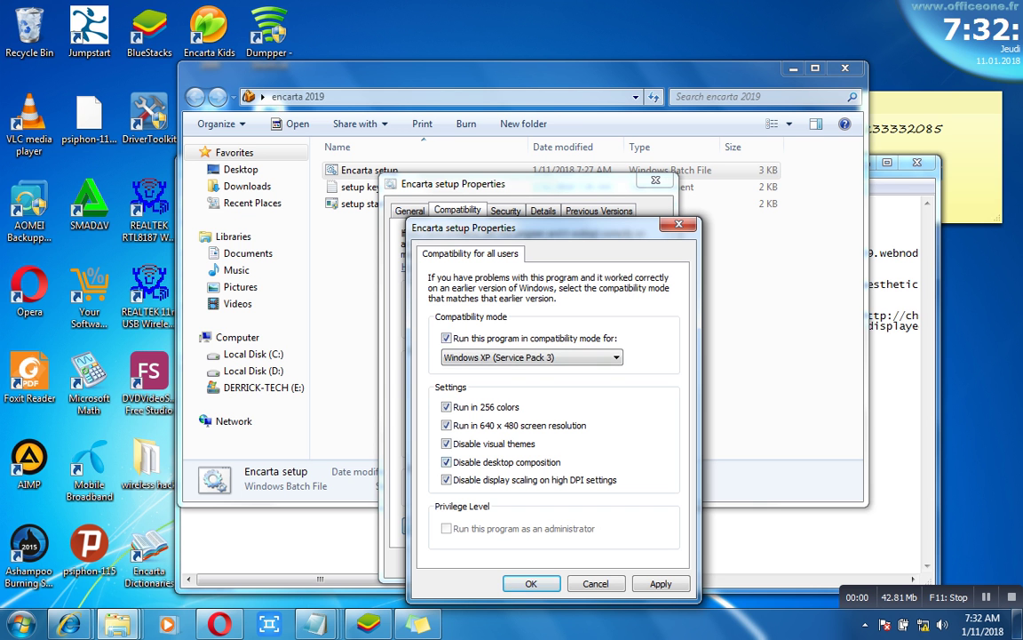
{"action": "left_click", "coordinate": [660, 582]}
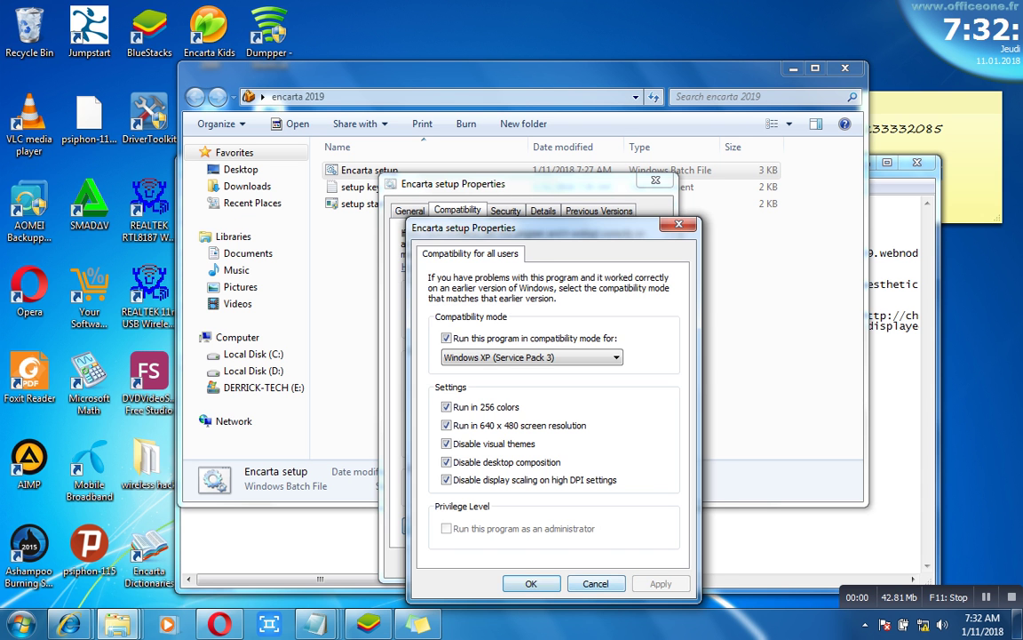
{"action": "left_click", "coordinate": [531, 583]}
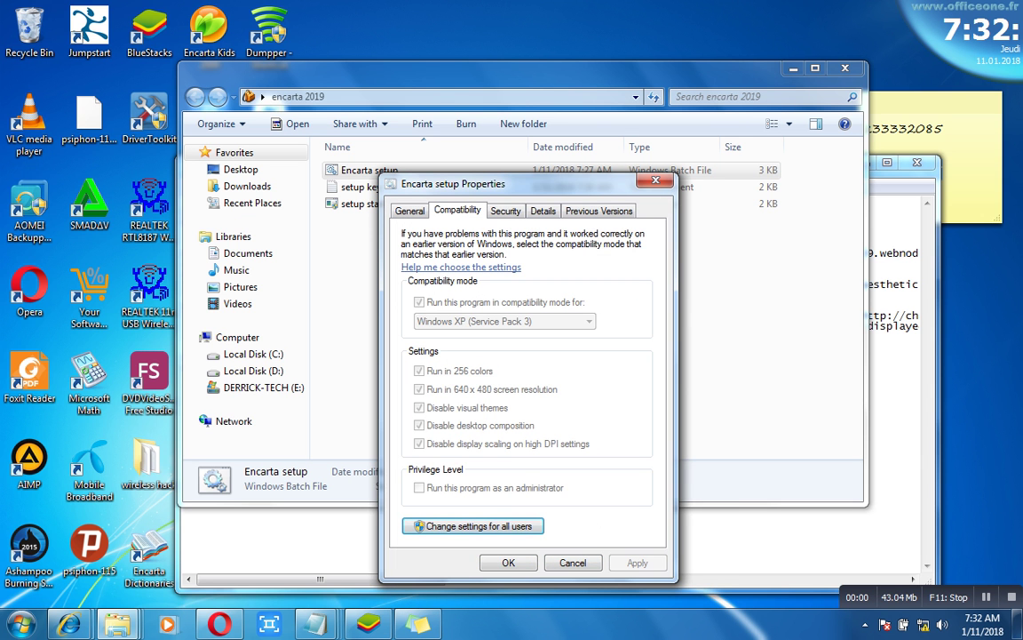
{"action": "left_click", "coordinate": [508, 562]}
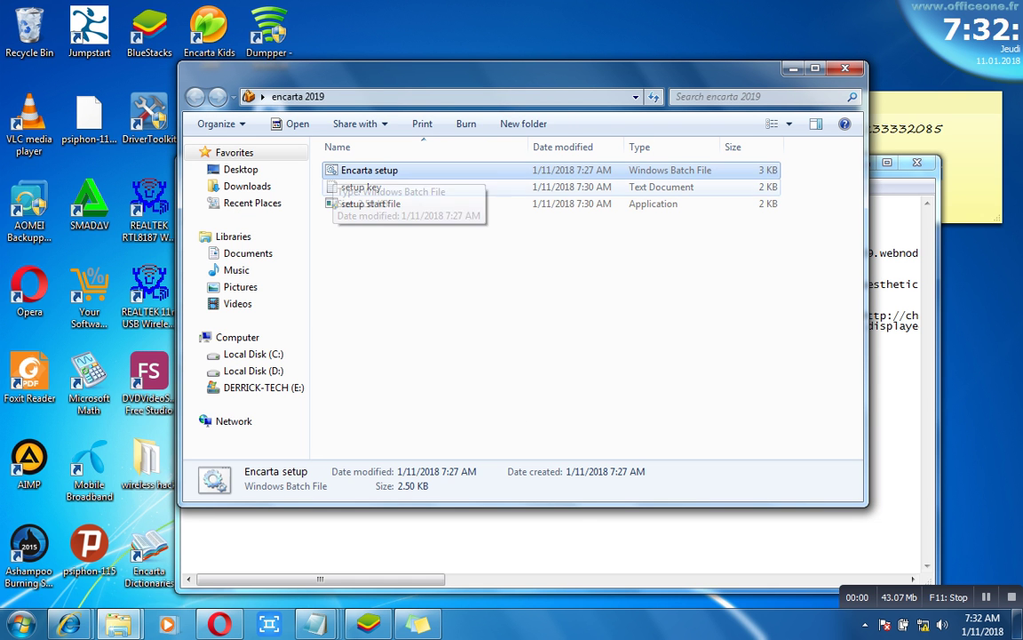
Step: Set the setup start file application to run in compatibility mode for Windows 95 and test it, dismissing the error
{"action": "right_click", "coordinate": [333, 203]}
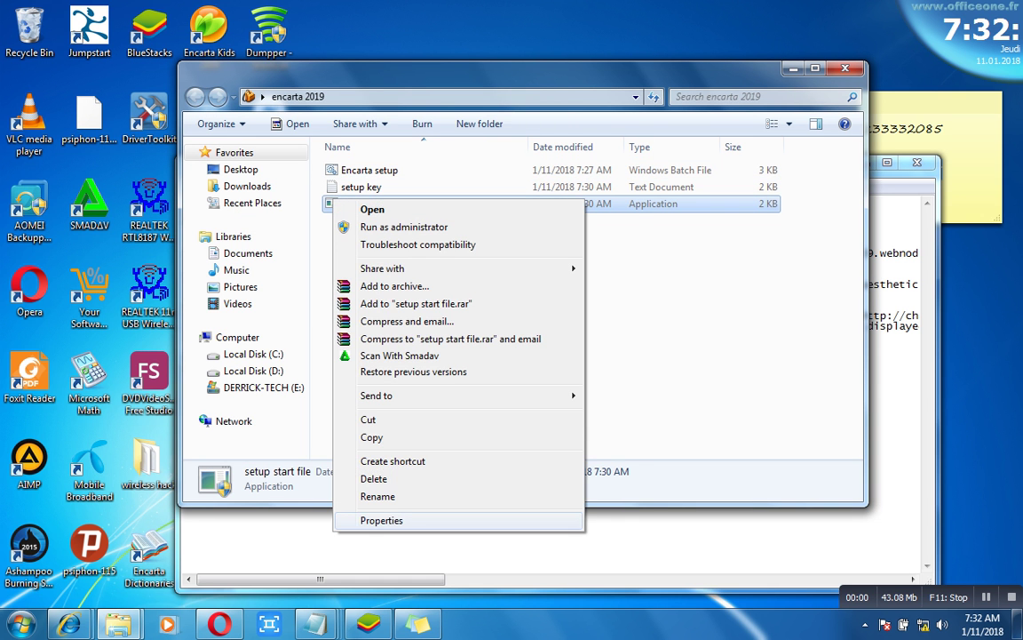
{"action": "left_click", "coordinate": [381, 520]}
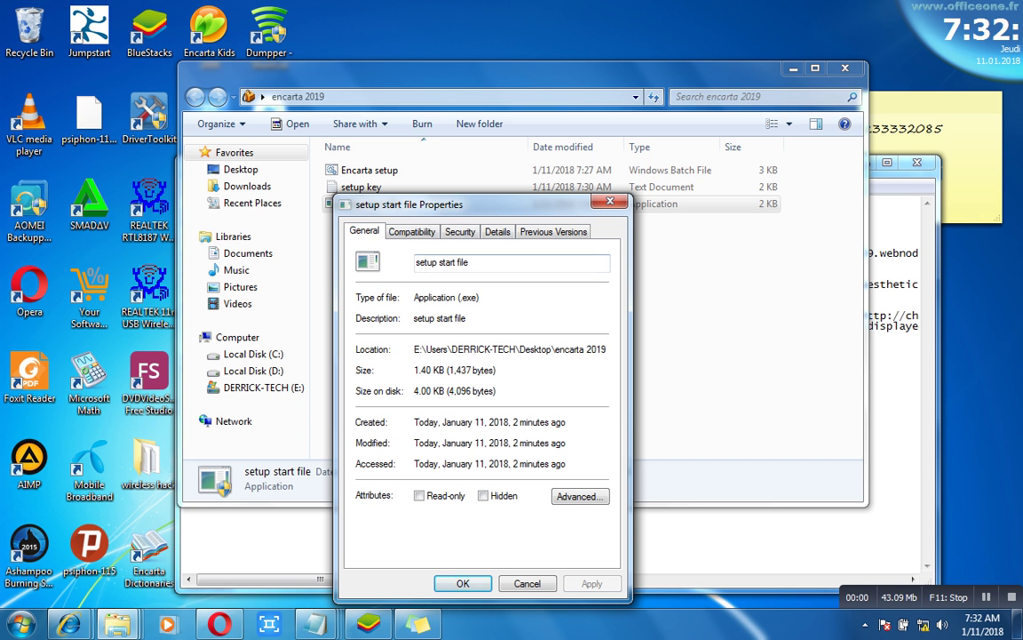
{"action": "key", "text": "ctrl+Tab"}
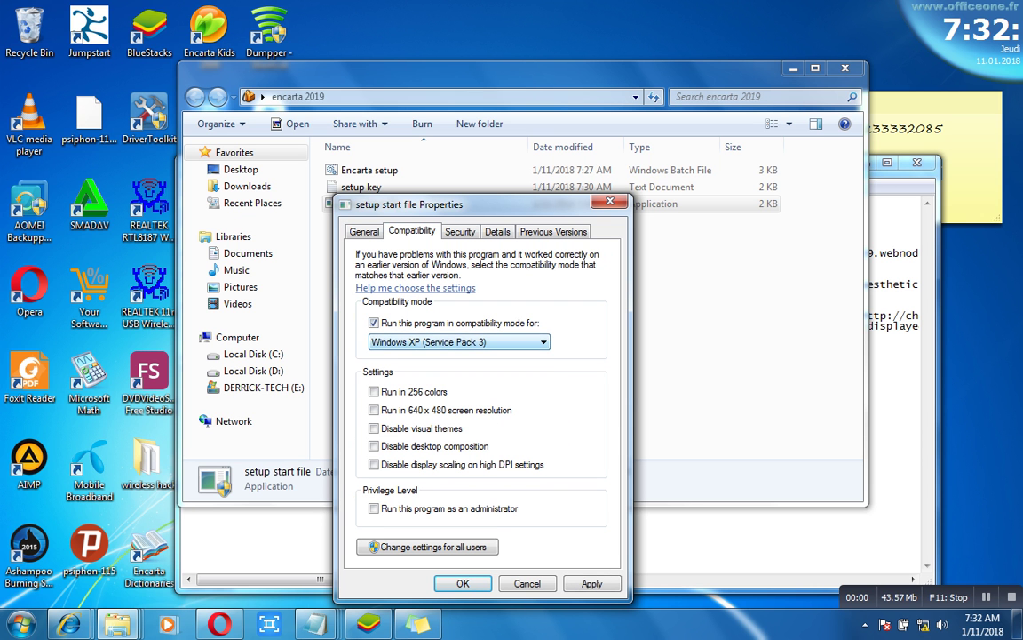
{"action": "left_click", "coordinate": [458, 342]}
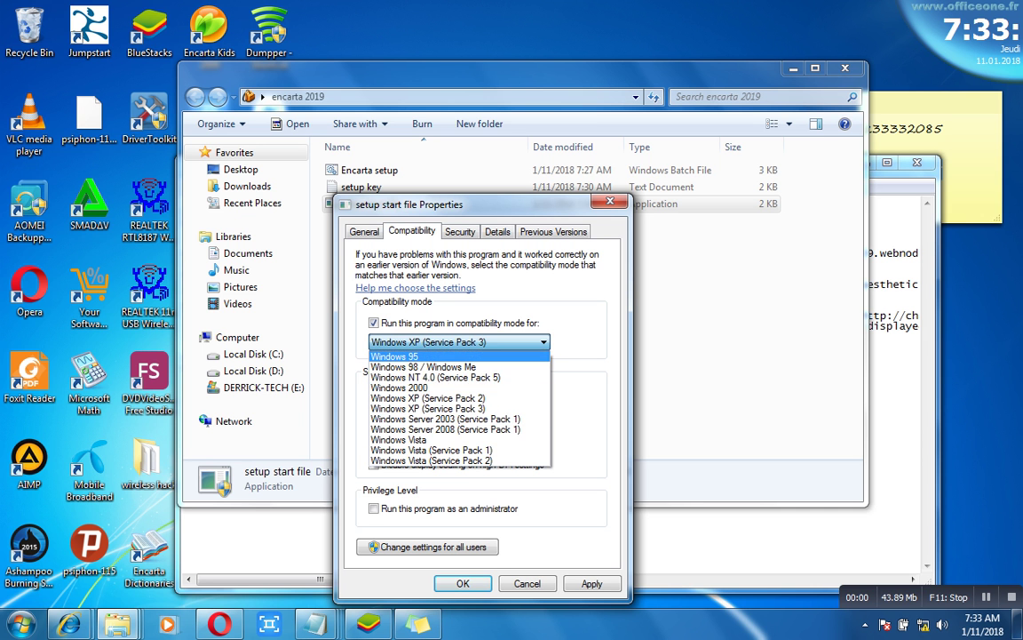
{"action": "left_click", "coordinate": [458, 356]}
{"action": "left_click", "coordinate": [592, 584]}
{"action": "left_click", "coordinate": [462, 583]}
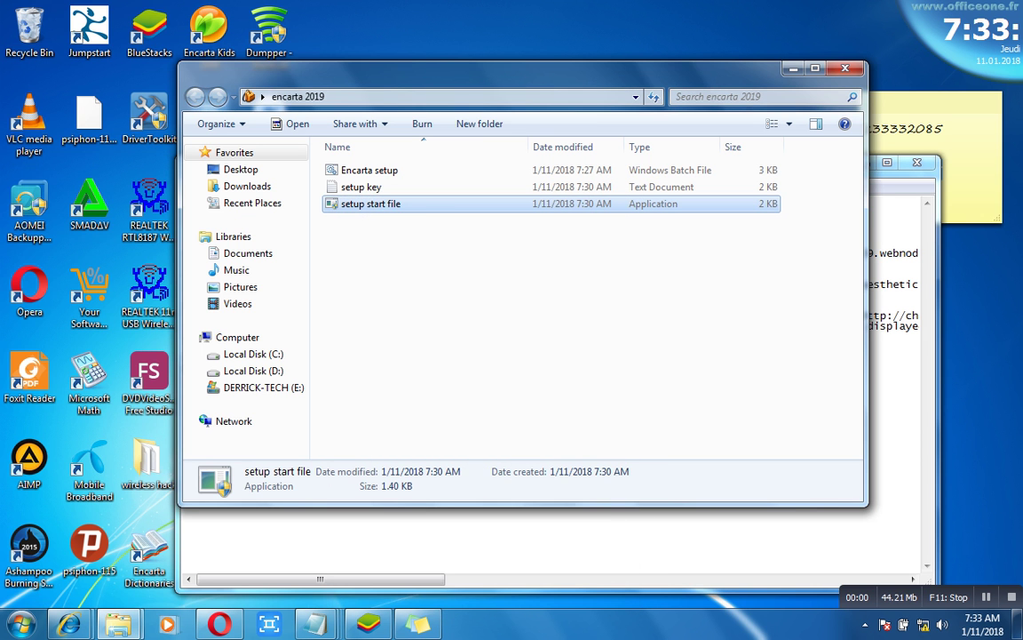
{"action": "key", "text": "Return"}
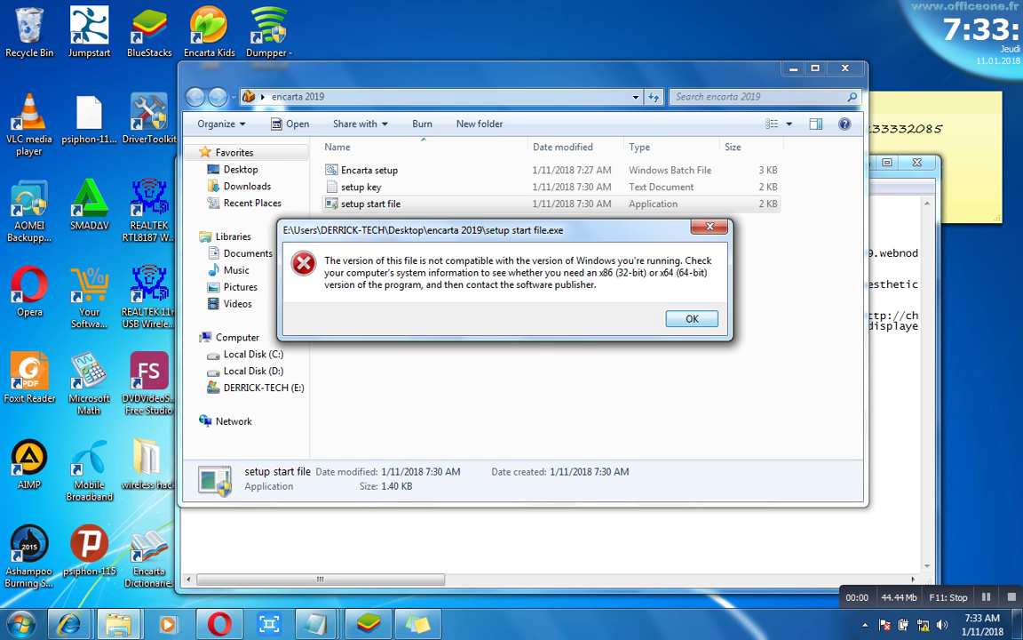
{"action": "key", "text": "Return"}
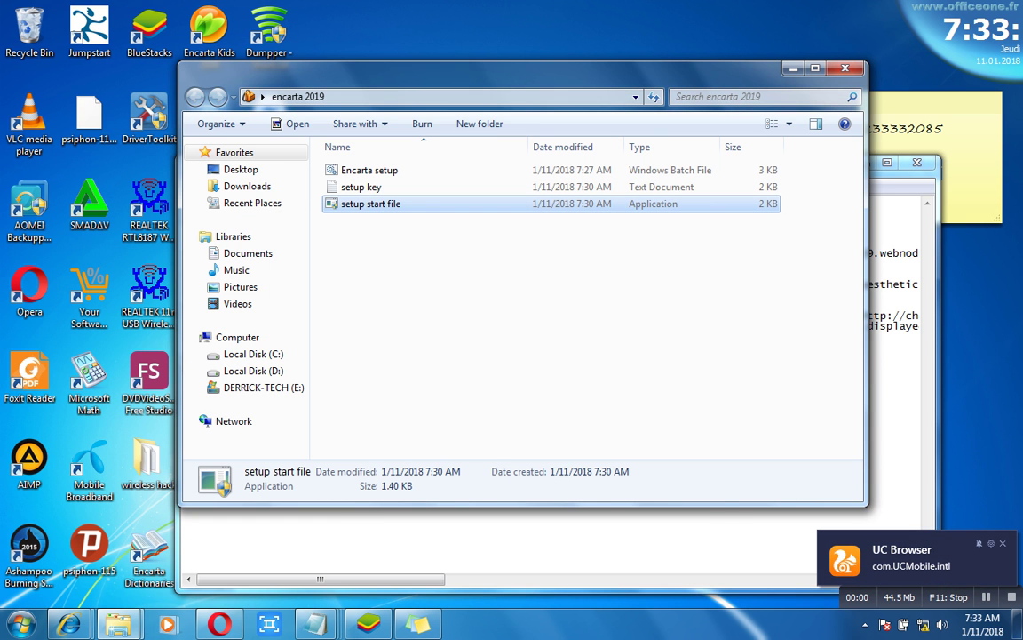
Step: Replace the untitled note's text with "is all fake but i no you can do more than what i just did now"
{"action": "mouse_move", "coordinate": [316, 623]}
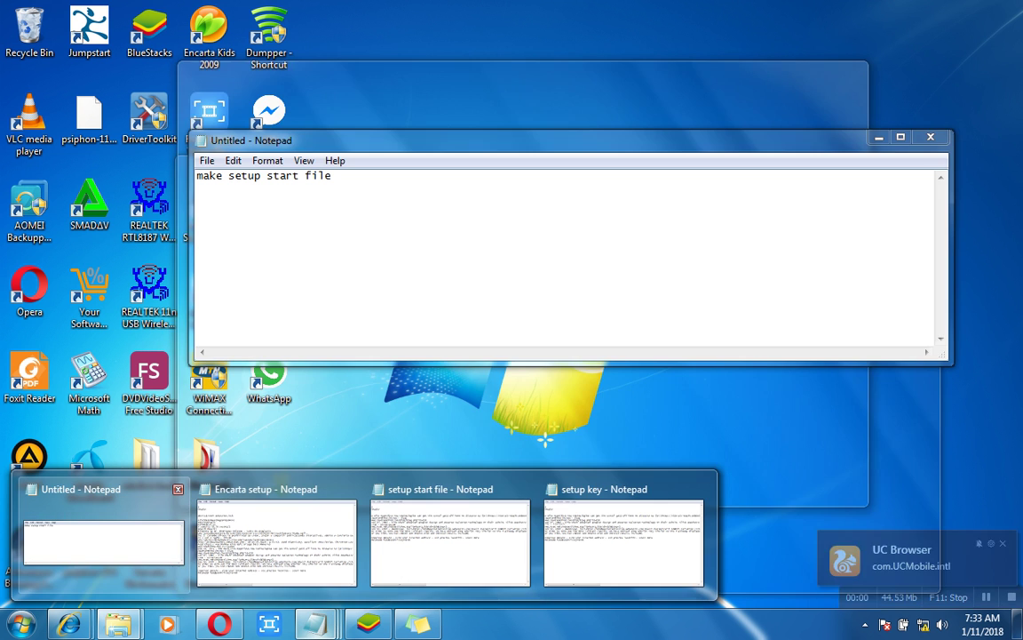
{"action": "left_click", "coordinate": [103, 533]}
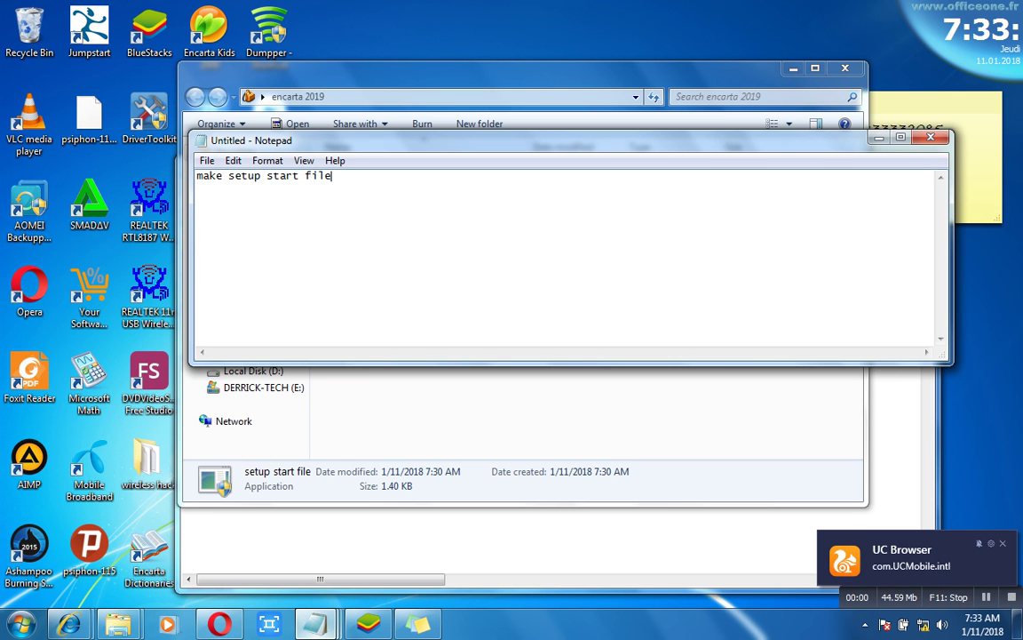
{"action": "key", "text": "BackSpace"}
{"action": "key", "text": "BackSpace"}
{"action": "key", "text": "BackSpace"}
{"action": "key", "text": "BackSpace"}
{"action": "key", "text": "BackSpace"}
{"action": "key", "text": "BackSpace"}
{"action": "key", "text": "BackSpace"}
{"action": "key", "text": "BackSpace"}
{"action": "key", "text": "BackSpace"}
{"action": "key", "text": "BackSpace"}
{"action": "key", "text": "BackSpace"}
{"action": "key", "text": "BackSpace"}
{"action": "key", "text": "BackSpace"}
{"action": "key", "text": "BackSpace"}
{"action": "key", "text": "BackSpace"}
{"action": "key", "text": "BackSpace"}
{"action": "key", "text": "BackSpace"}
{"action": "key", "text": "BackSpace"}
{"action": "key", "text": "BackSpace"}
{"action": "key", "text": "BackSpace"}
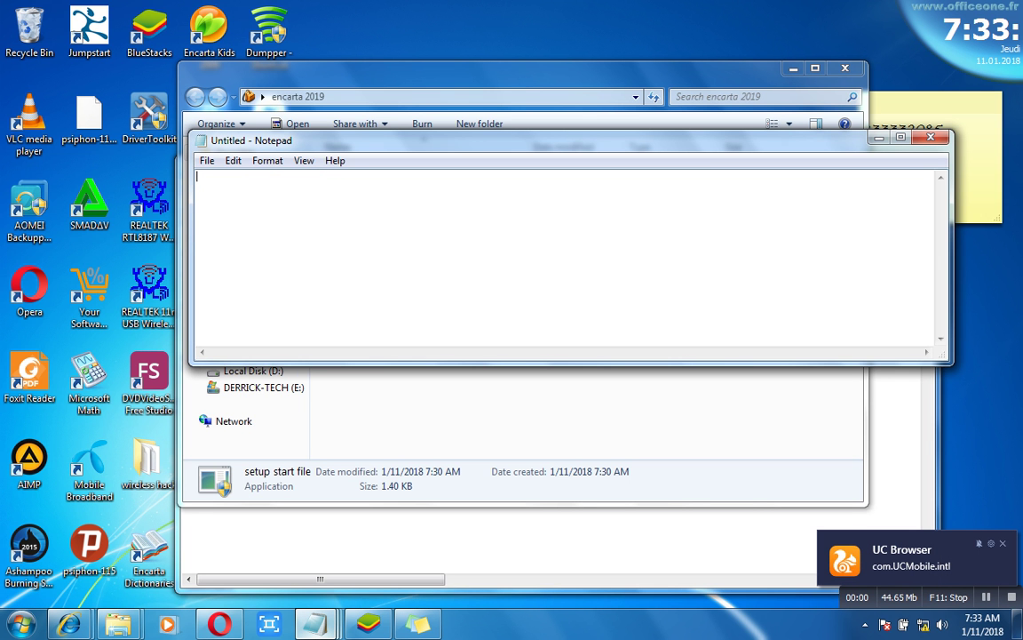
{"action": "type", "text": "is all fake but i no you can do more than what i just did now "}
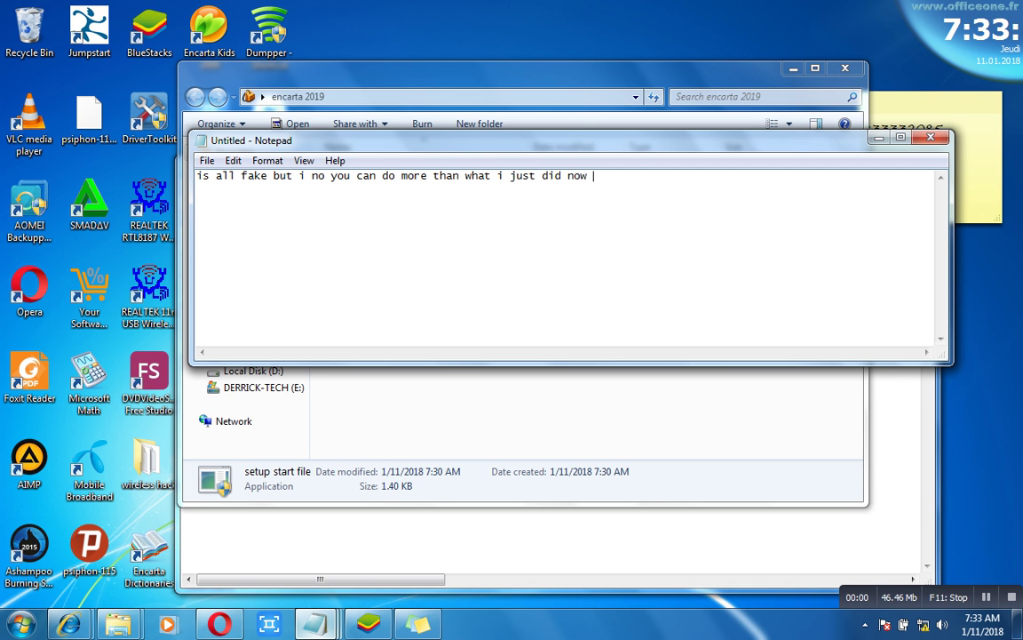
Step: Add a second line reading "give a try and be come good in whaht ever u do dont stop and keep up ur good work"
{"action": "type", "text": "give a try and be come"}
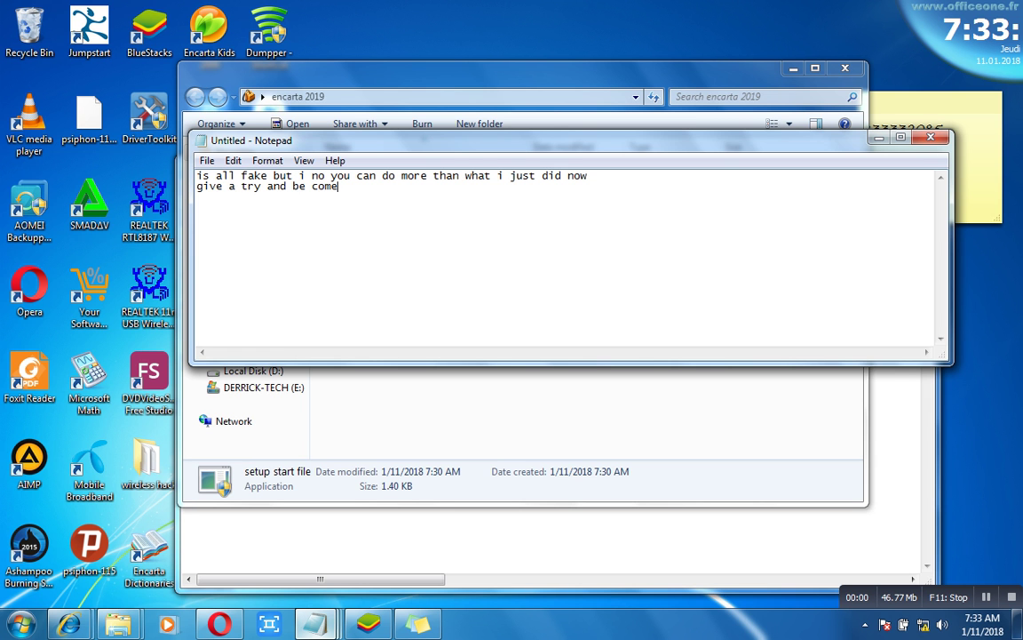
{"action": "type", "text": " good in whaht ever "}
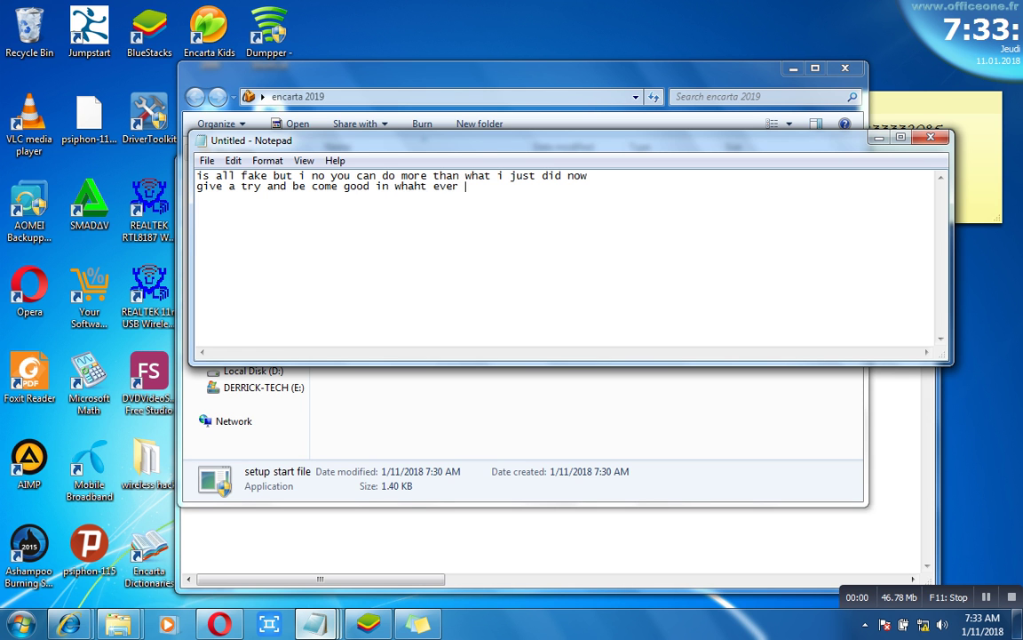
{"action": "type", "text": "u do dont stop a"}
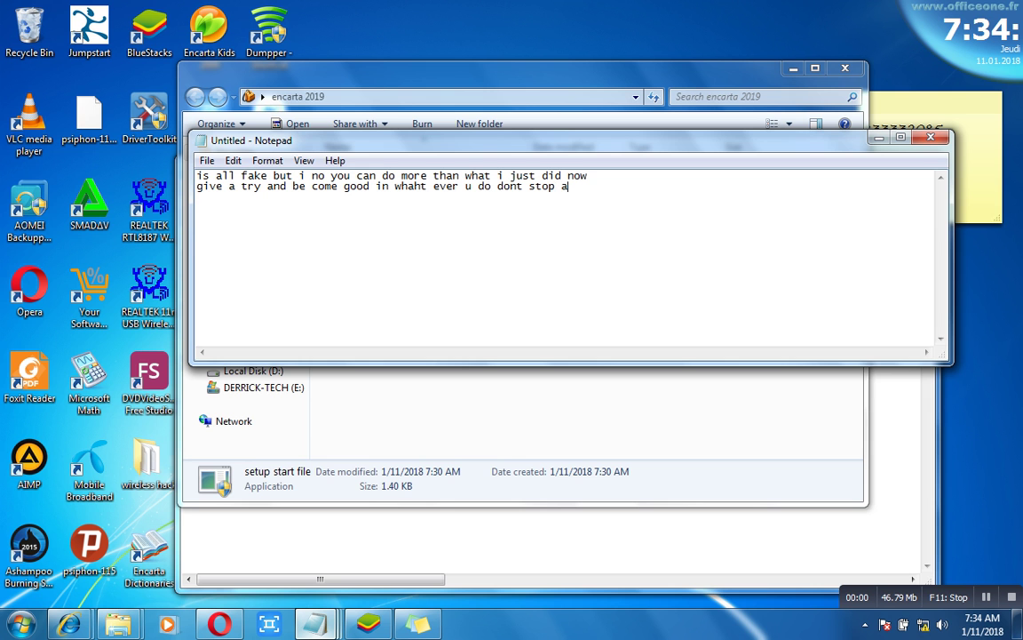
{"action": "type", "text": "nd keep up u"}
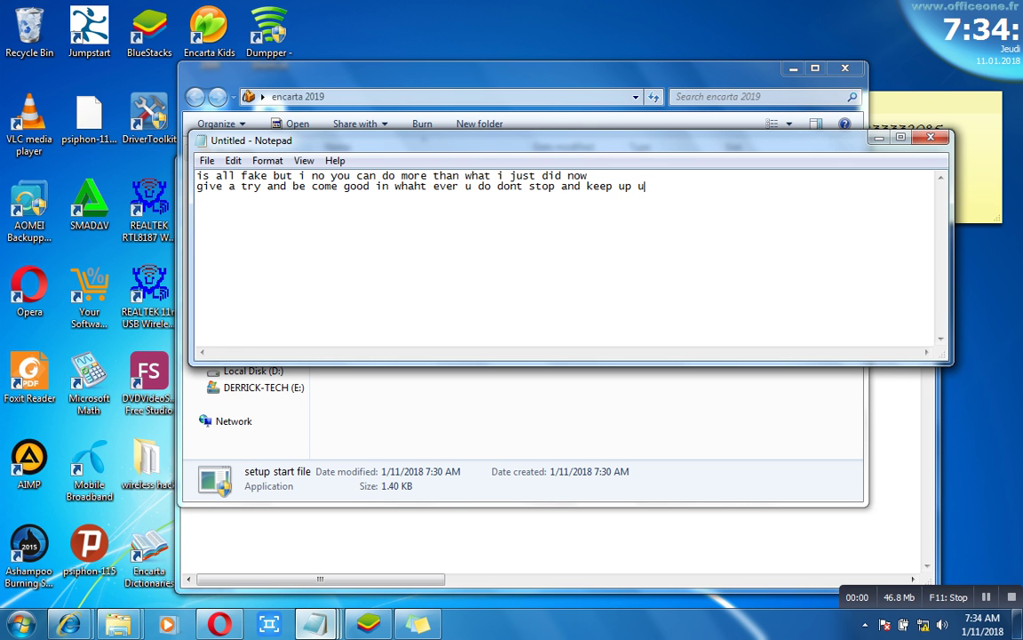
{"action": "type", "text": "r good work"}
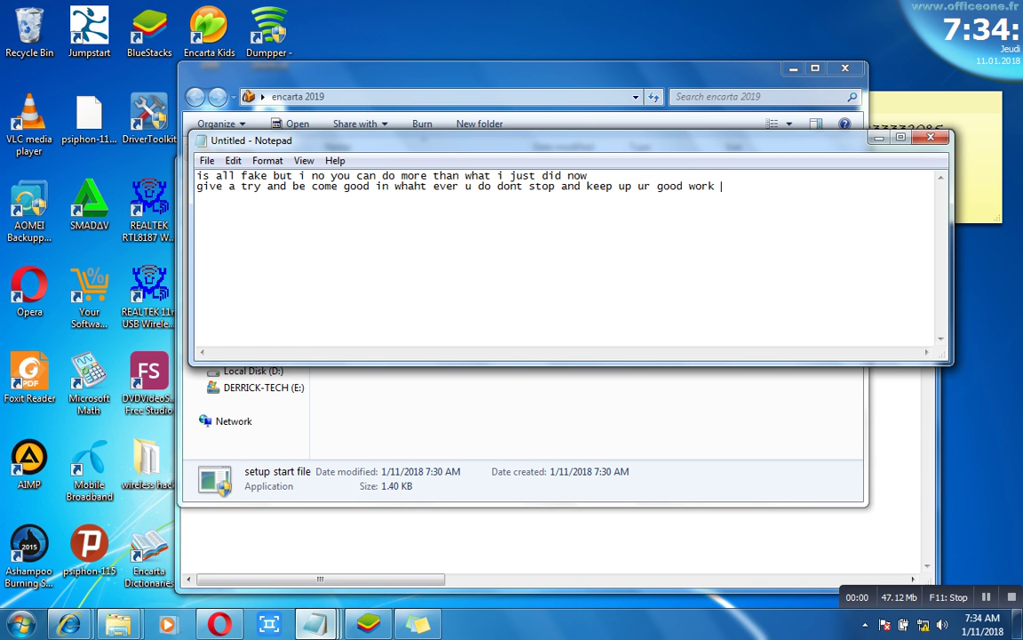
{"action": "key", "text": "Return"}
Step: Replace the whole message in the untitled note with "bye"
{"action": "key", "text": "ctrl+a"}
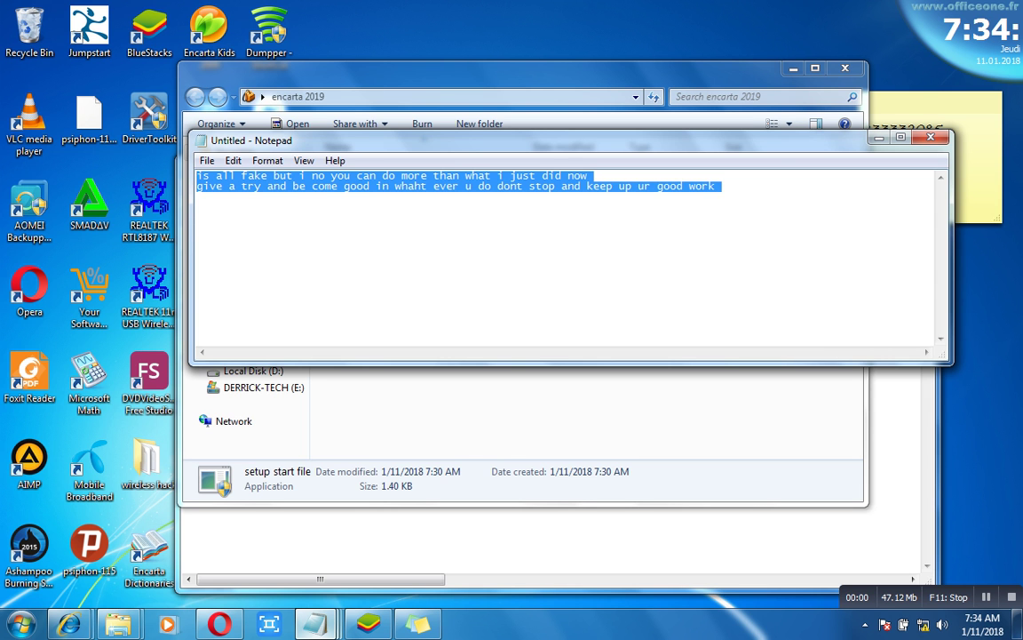
{"action": "type", "text": "b"}
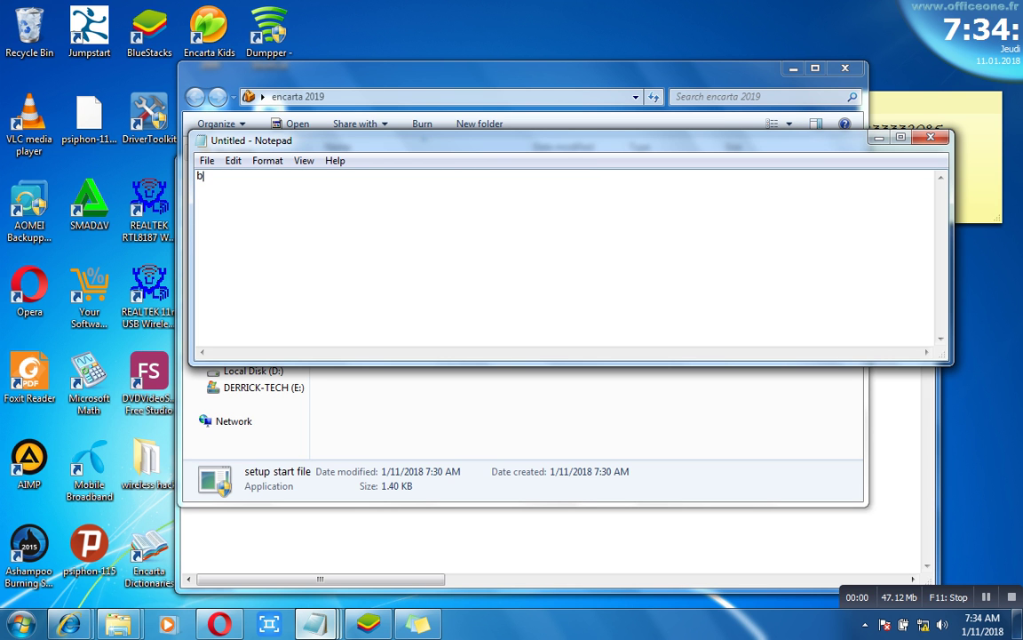
{"action": "type", "text": "ye"}
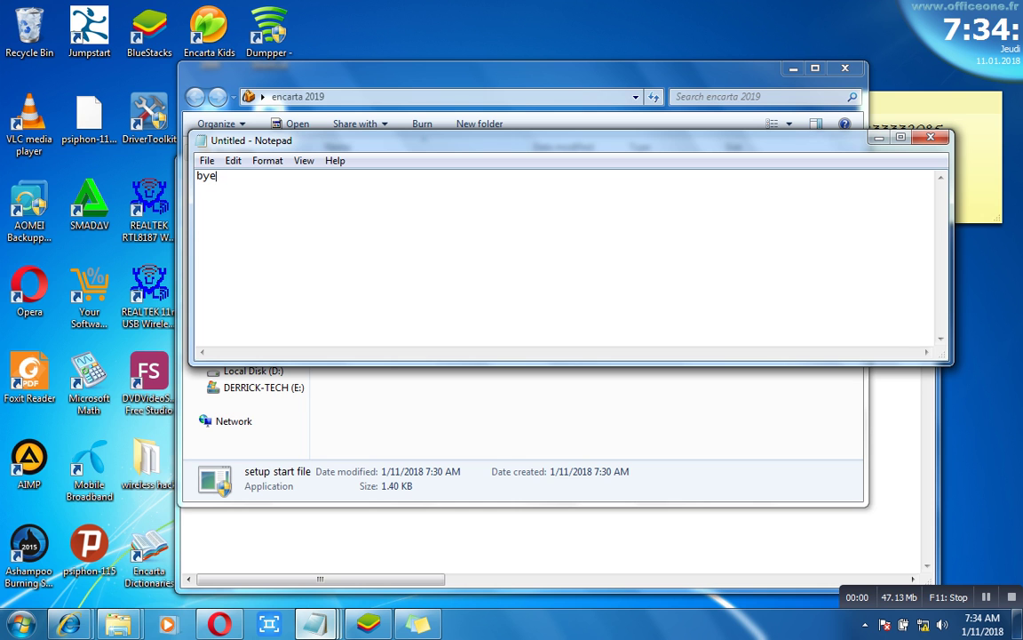